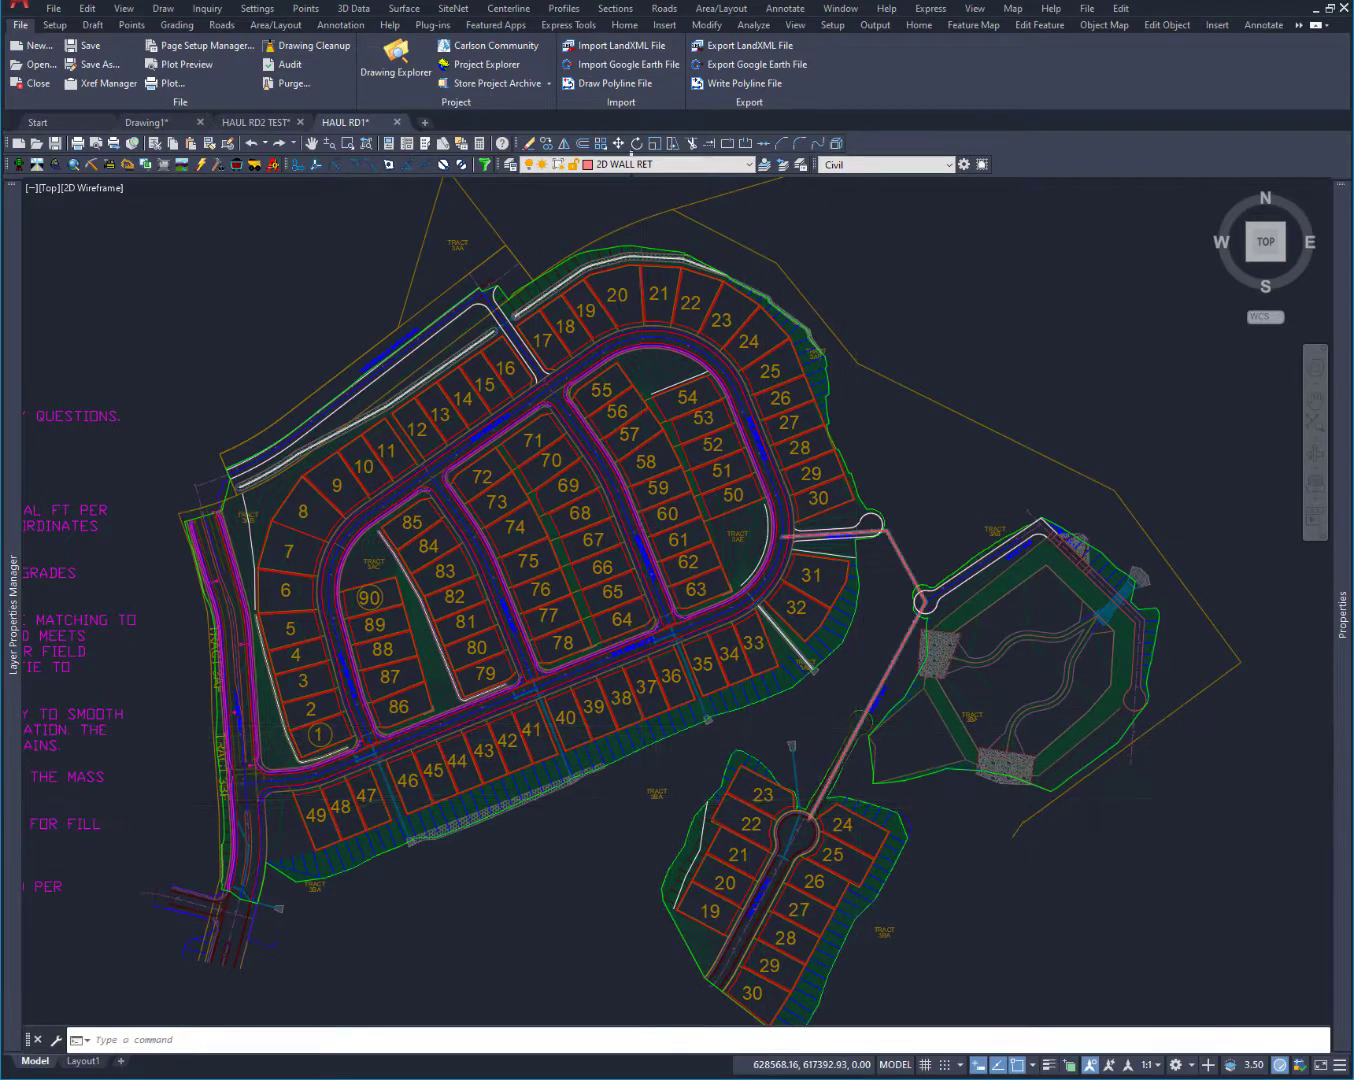
Zoom and pan the plan to frame the haul road's upper bend near lots 31–33.
{"action": "scroll", "coordinate": [857, 725], "scroll_direction": "up", "scroll_amount": 4}
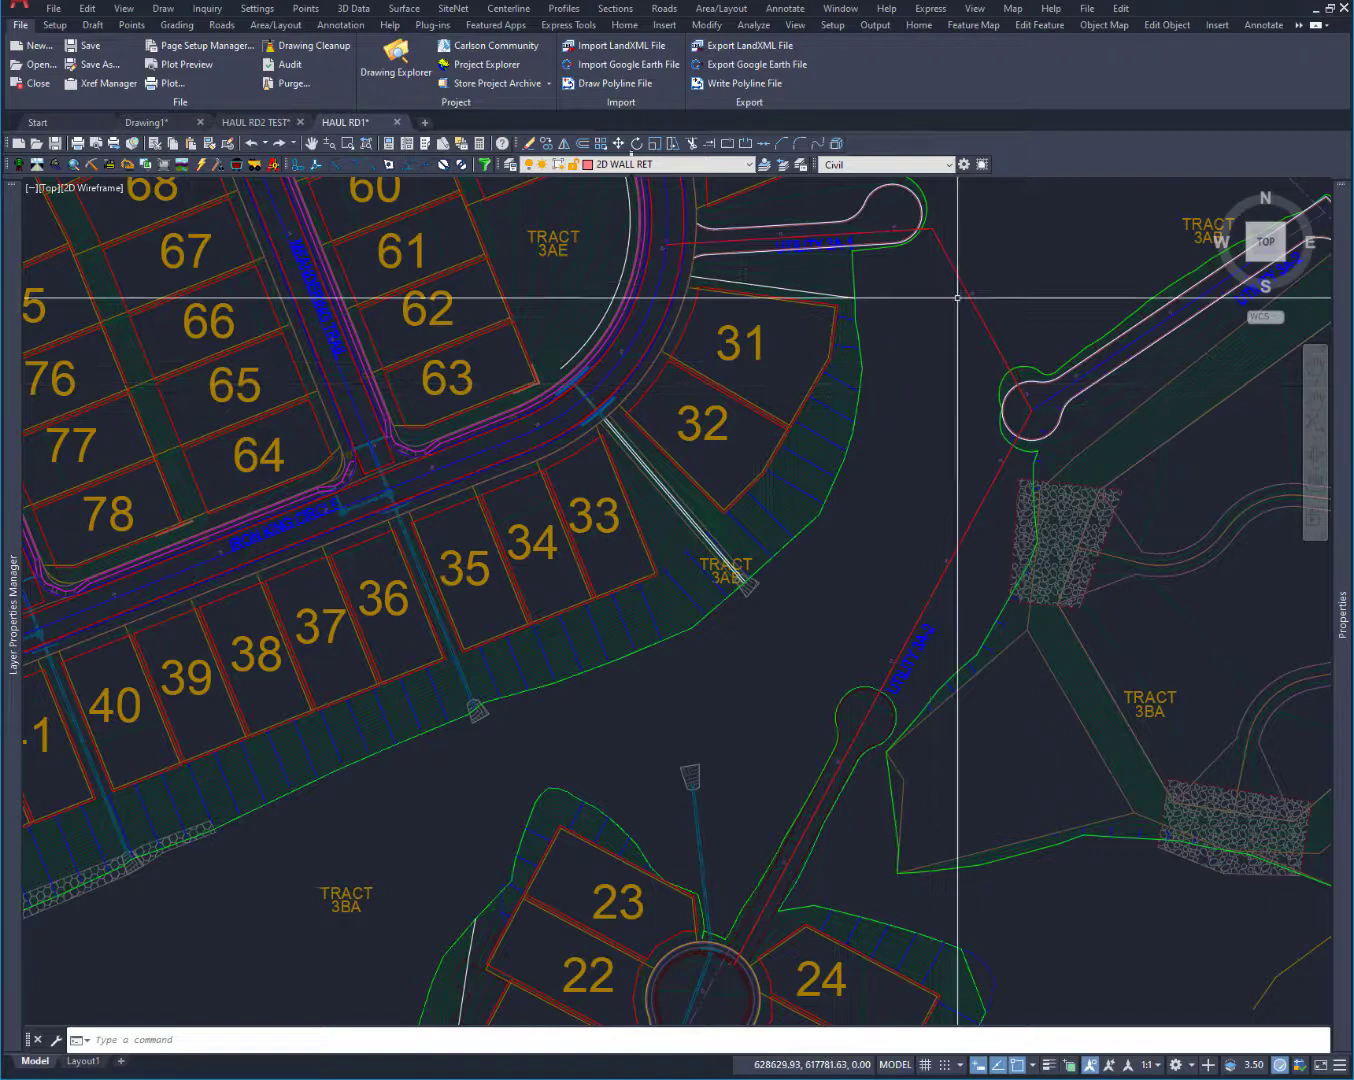
{"action": "middle_click_drag", "start_coordinate": [834, 779], "coordinate": [910, 556]}
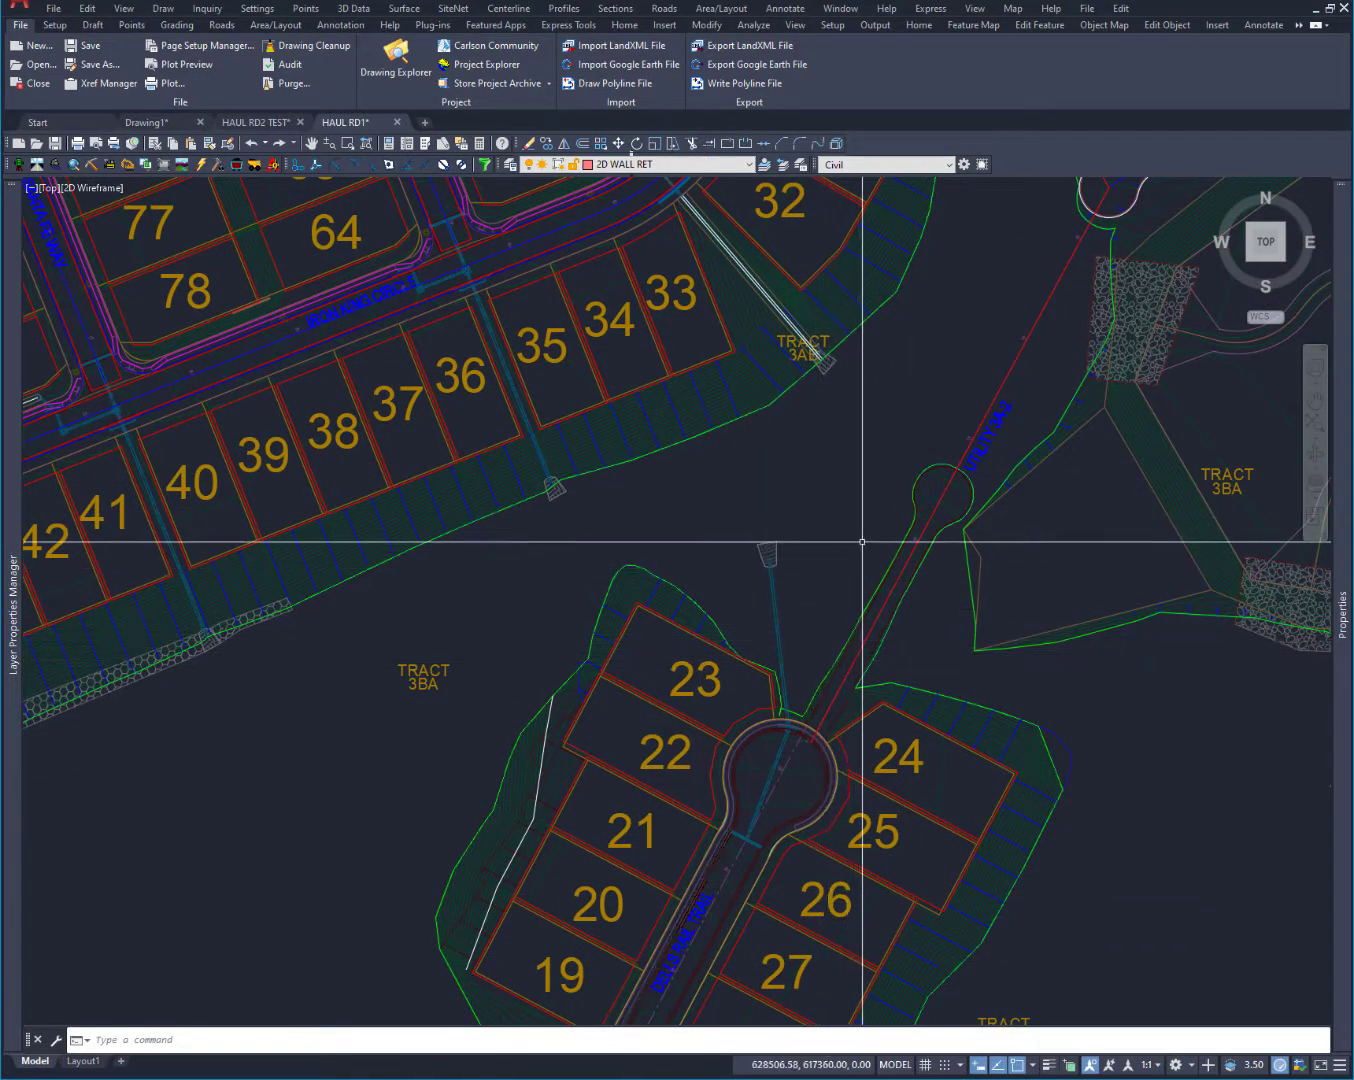
{"action": "middle_click_drag", "start_coordinate": [868, 536], "coordinate": [819, 615]}
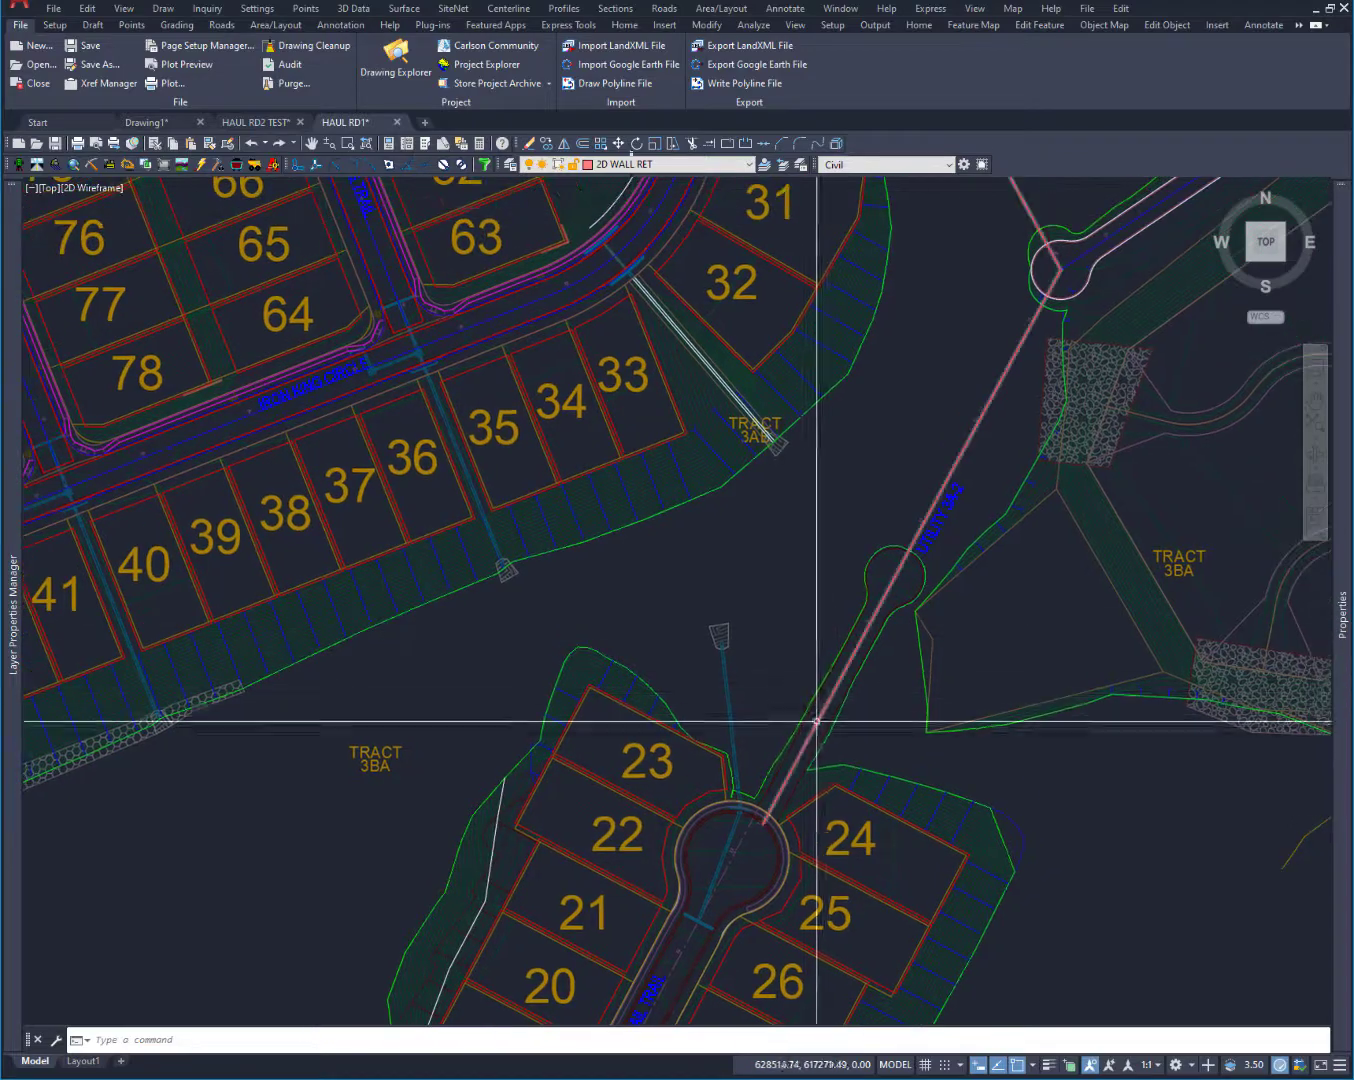
{"action": "middle_click_drag", "start_coordinate": [1000, 391], "coordinate": [981, 444]}
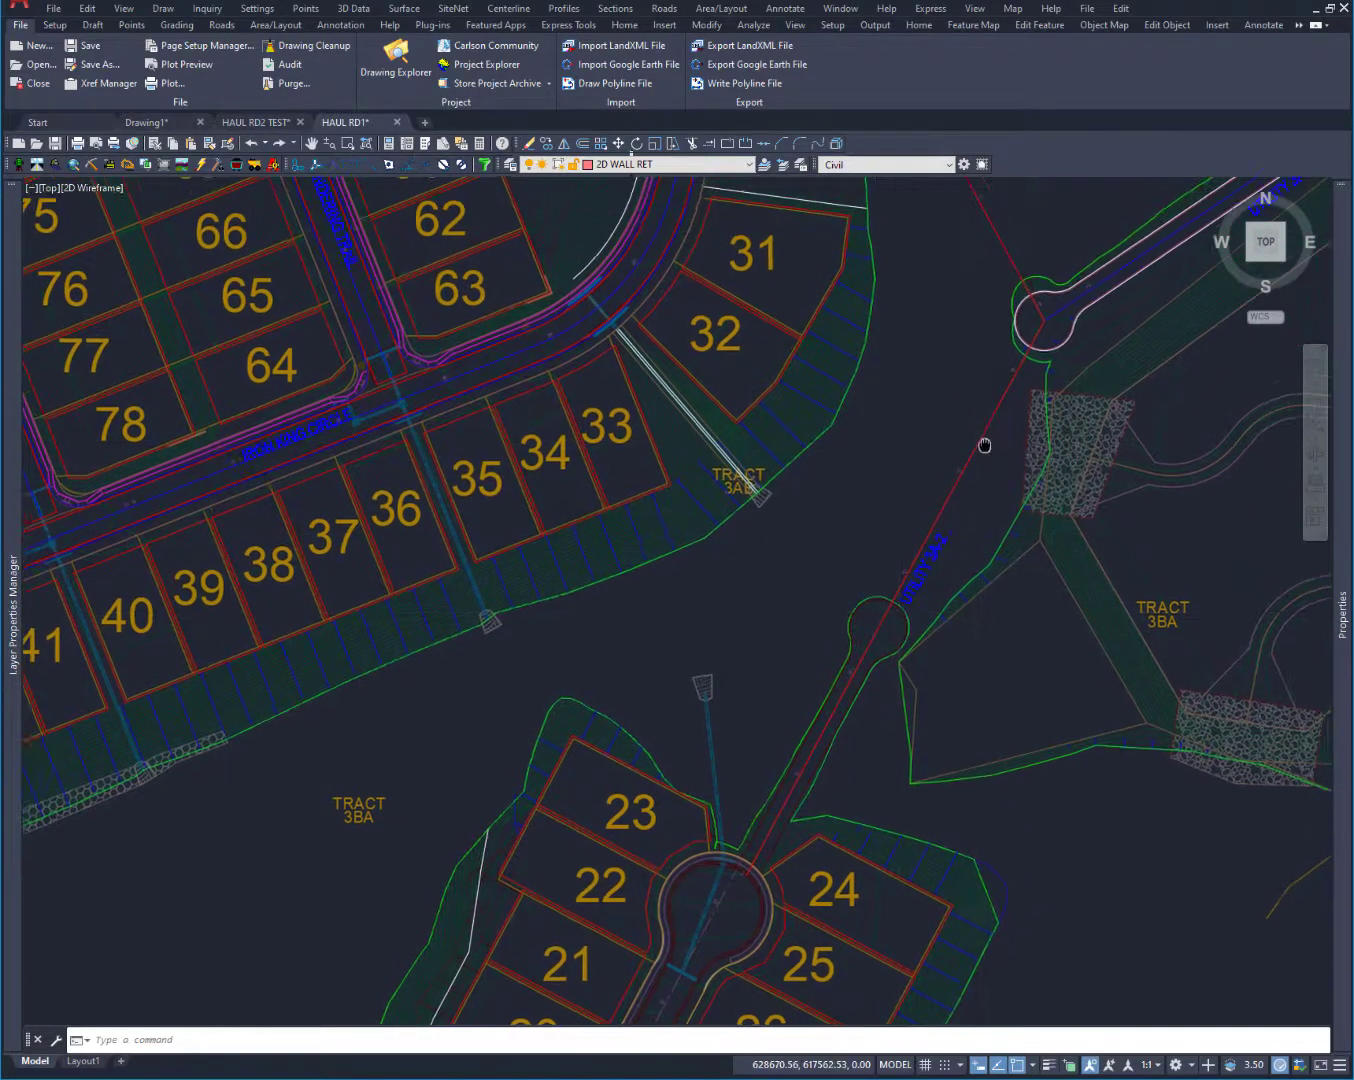
{"action": "middle_click_drag", "start_coordinate": [896, 220], "coordinate": [820, 343]}
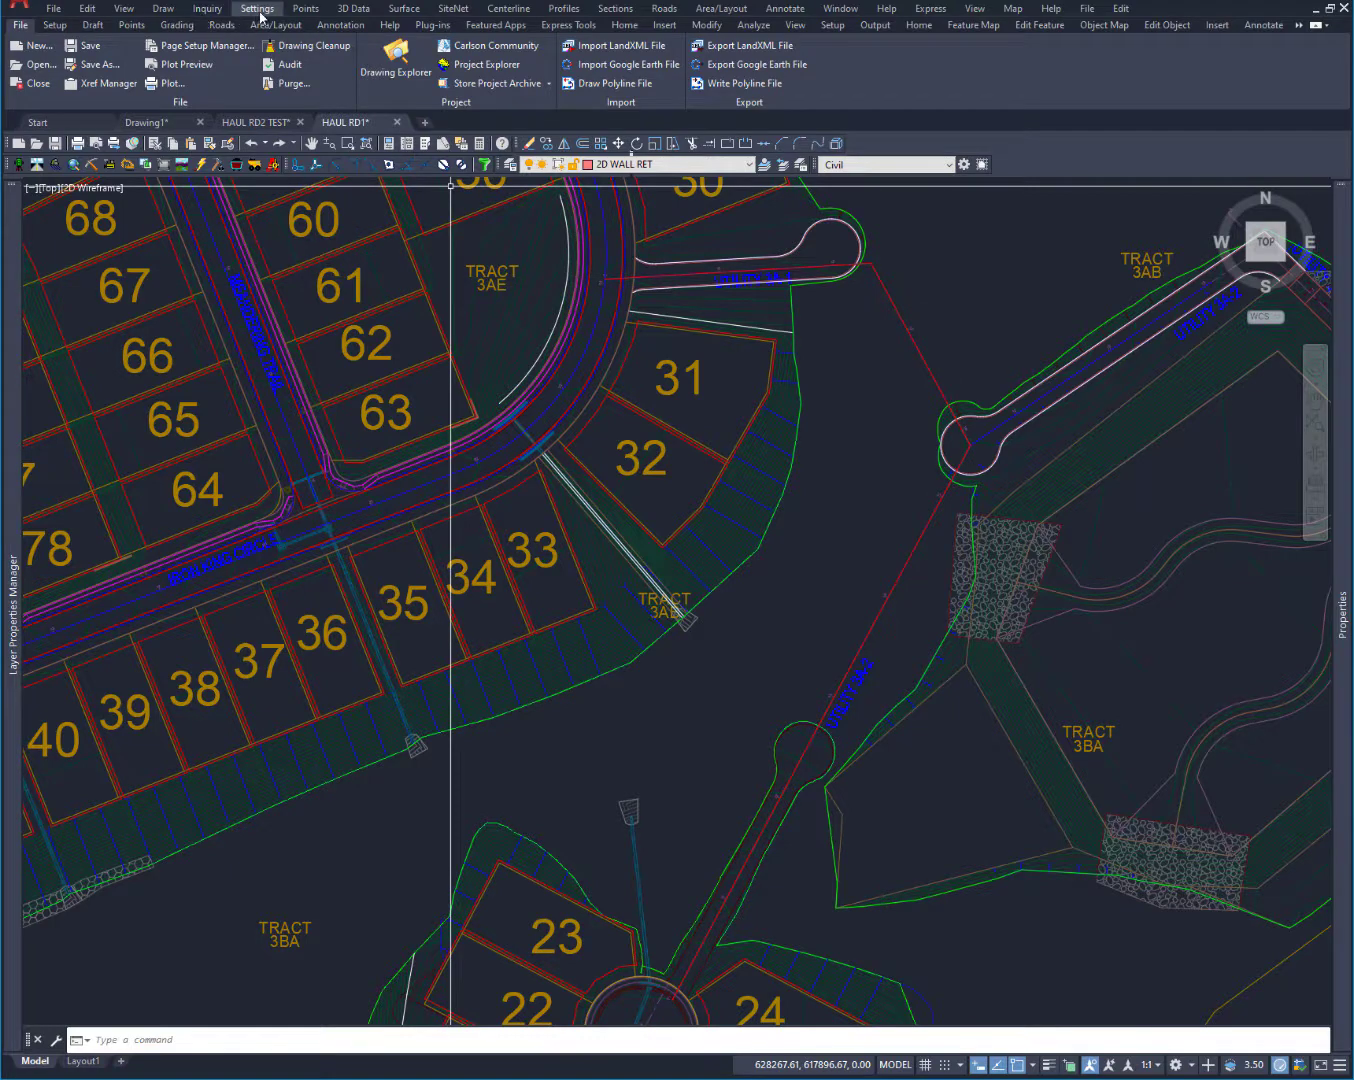
Round the first haul road bend with a 2 Tangents, Radius arc of radius 100.
{"action": "left_click", "coordinate": [162, 9]}
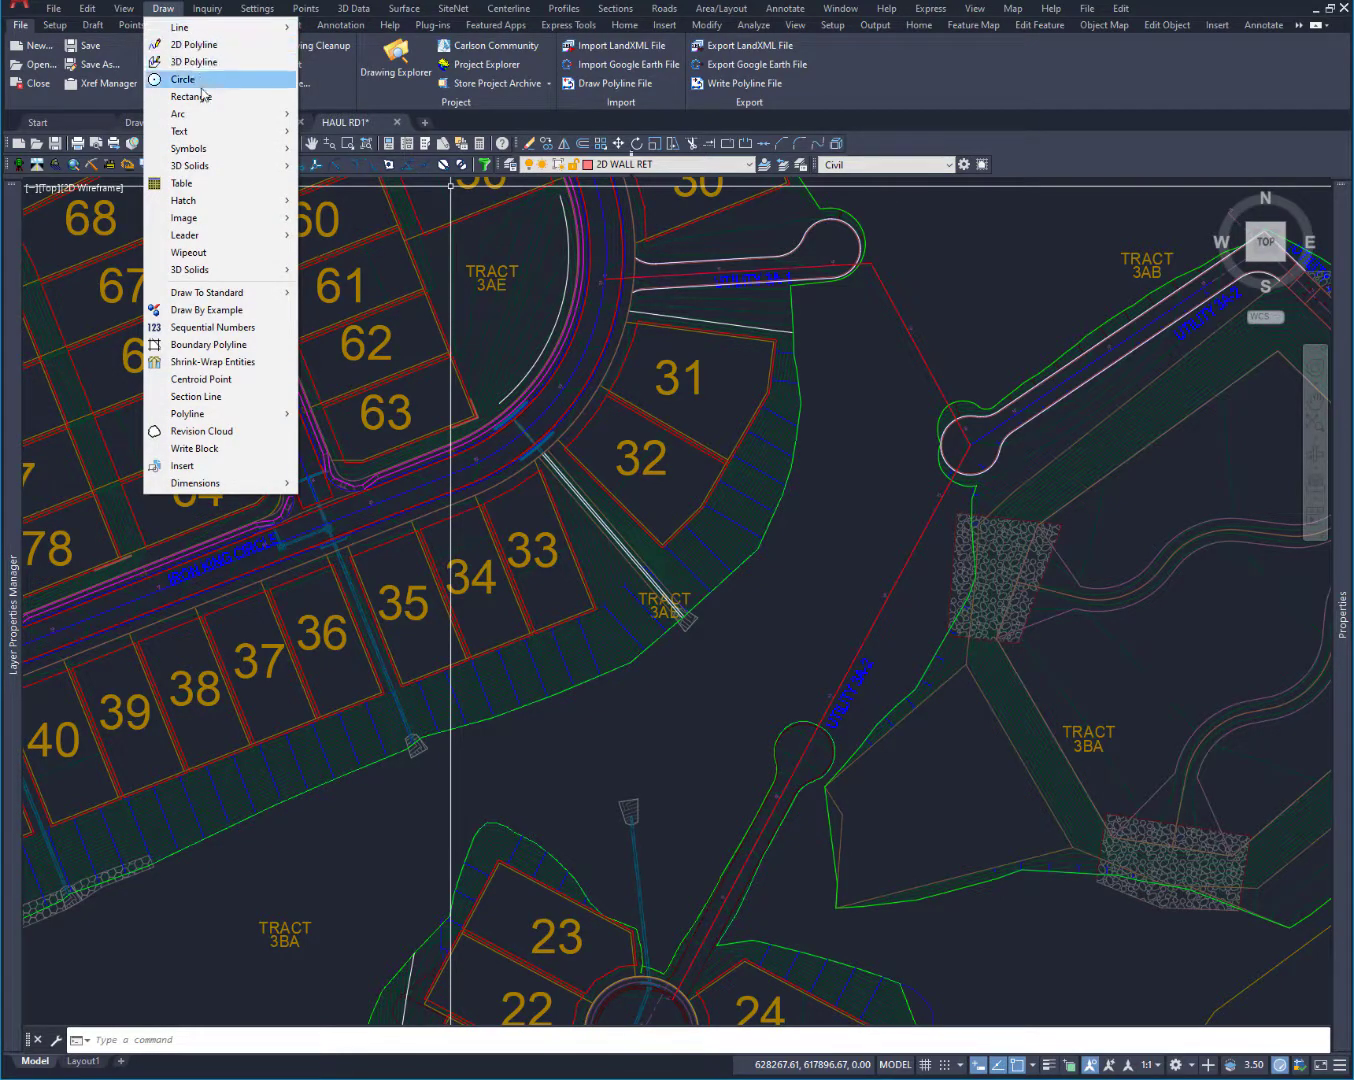
{"action": "mouse_move", "coordinate": [272, 119]}
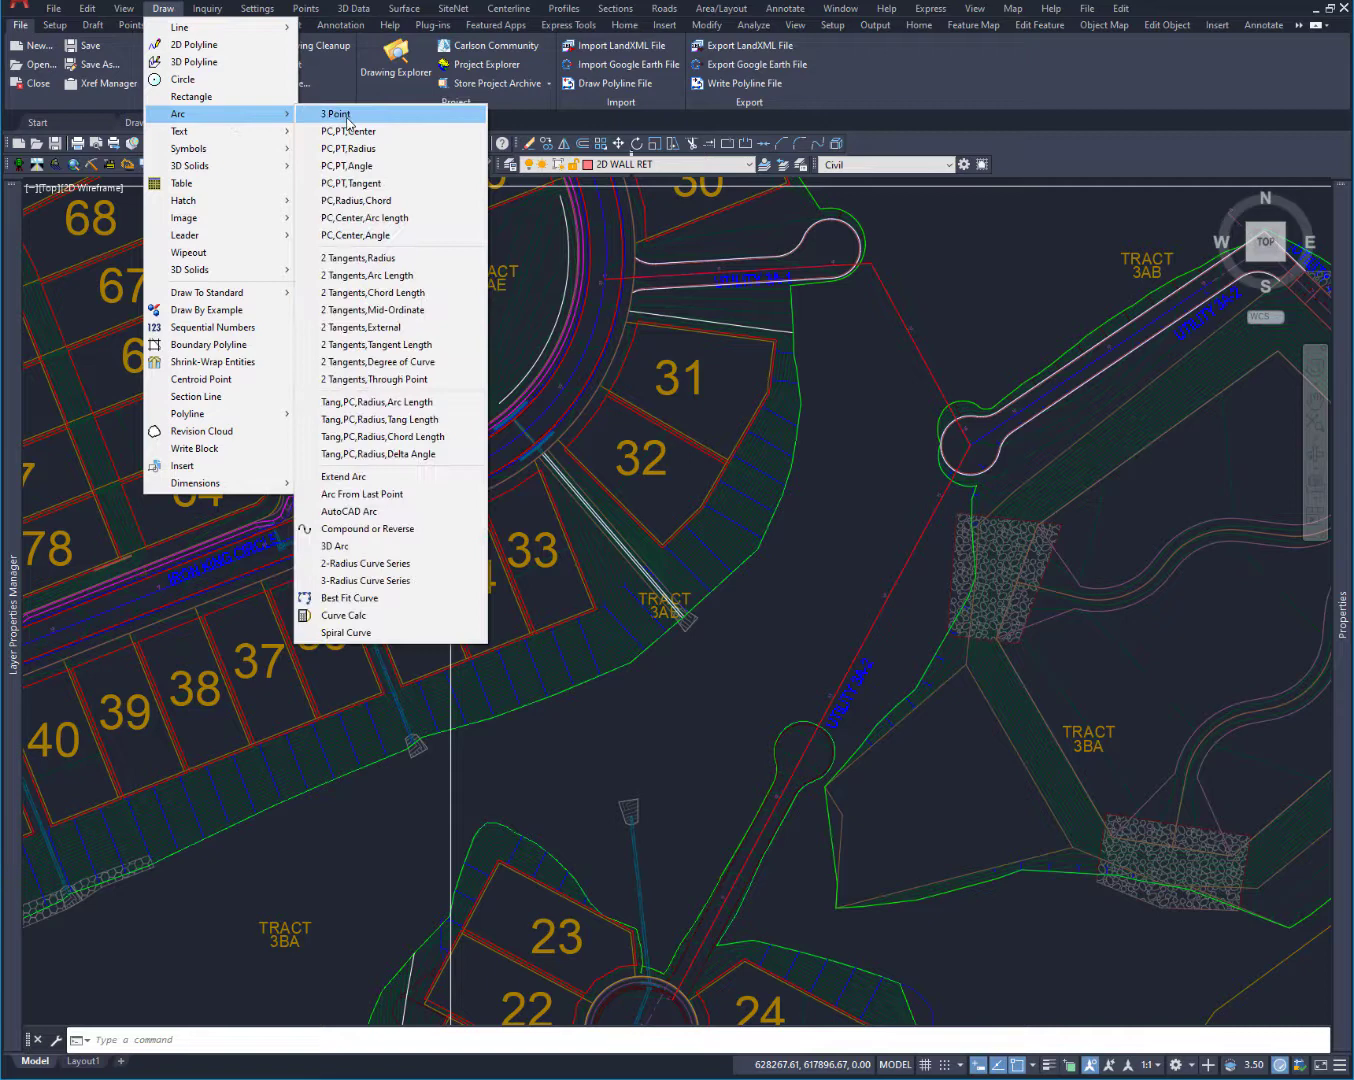
{"action": "left_click", "coordinate": [358, 259]}
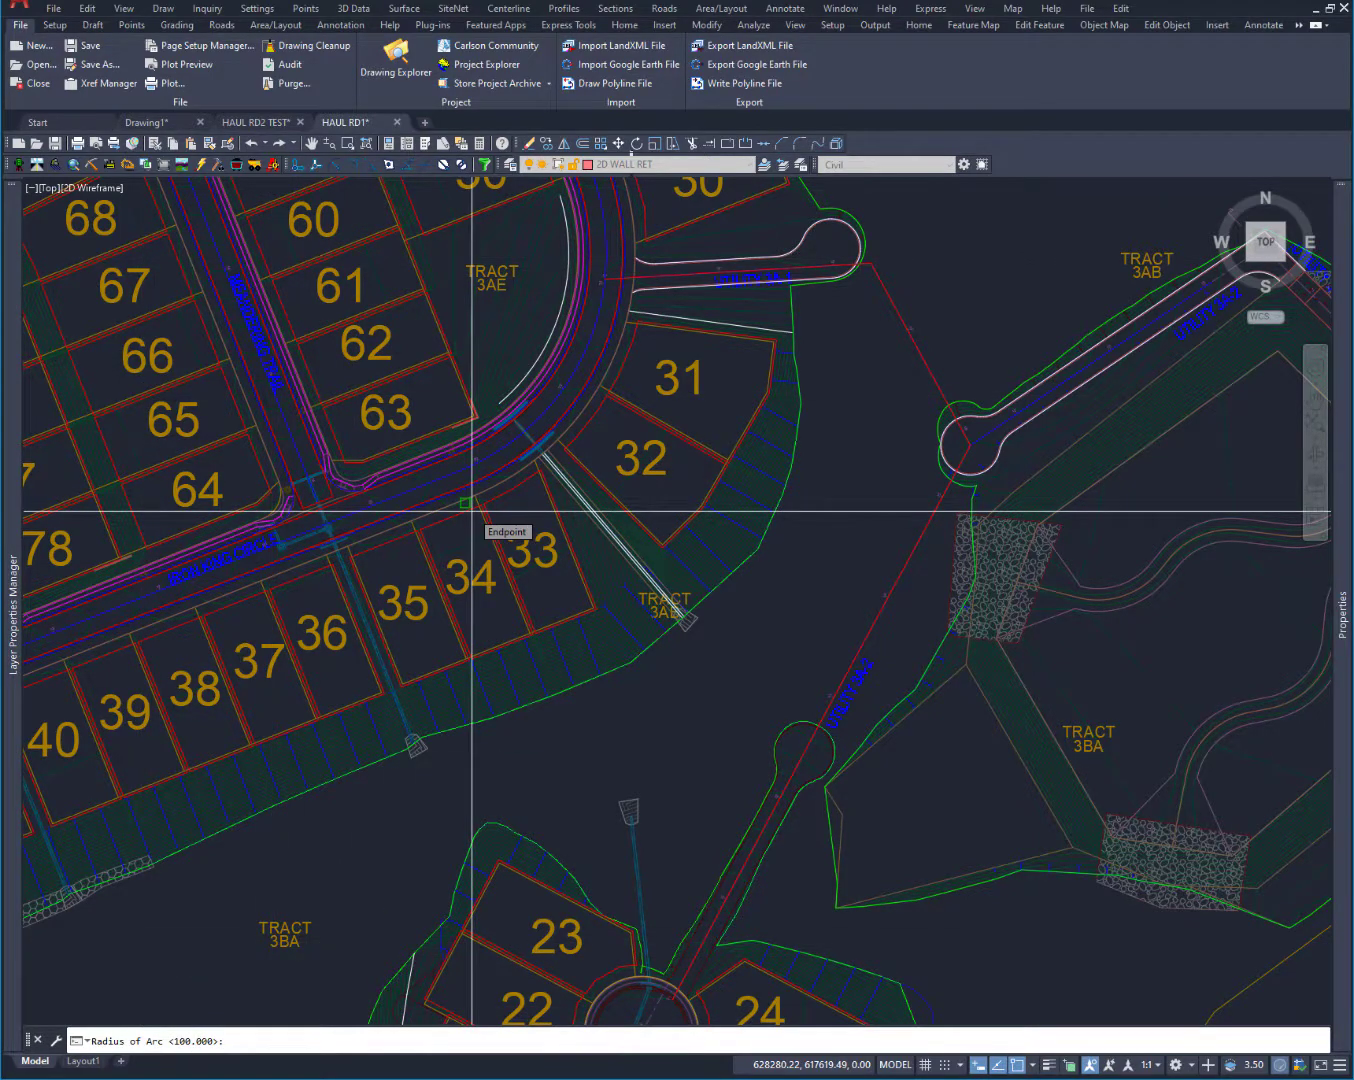
{"action": "type", "text": "100"}
{"action": "key", "text": "Return"}
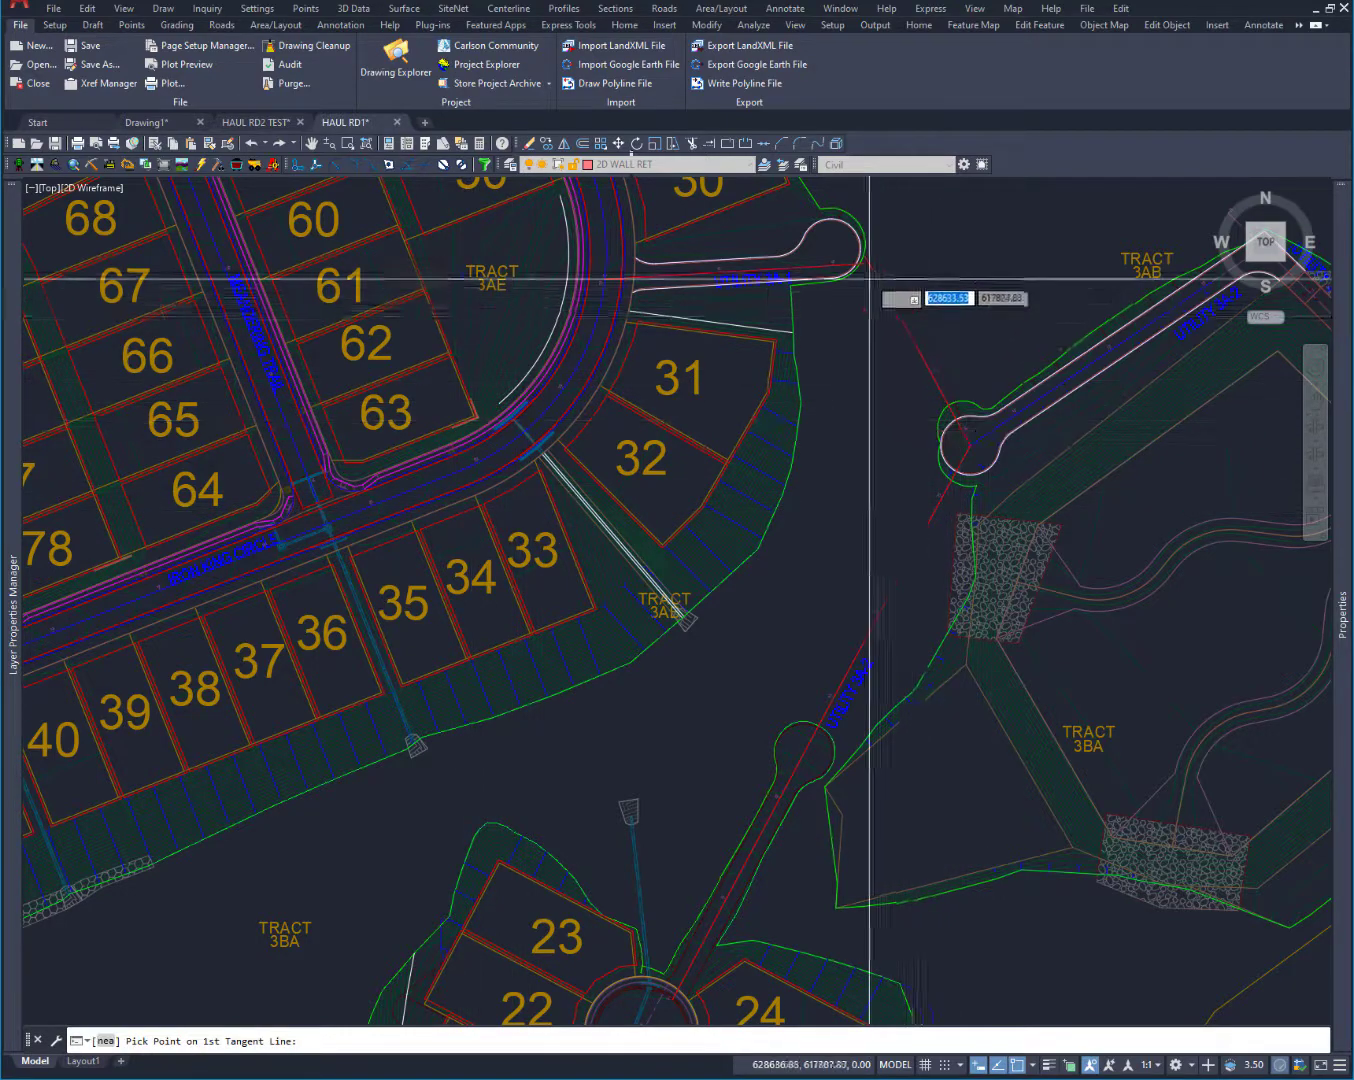
{"action": "scroll", "coordinate": [870, 293], "scroll_direction": "up", "scroll_amount": 4}
{"action": "scroll", "coordinate": [733, 435], "scroll_direction": "up", "scroll_amount": 3}
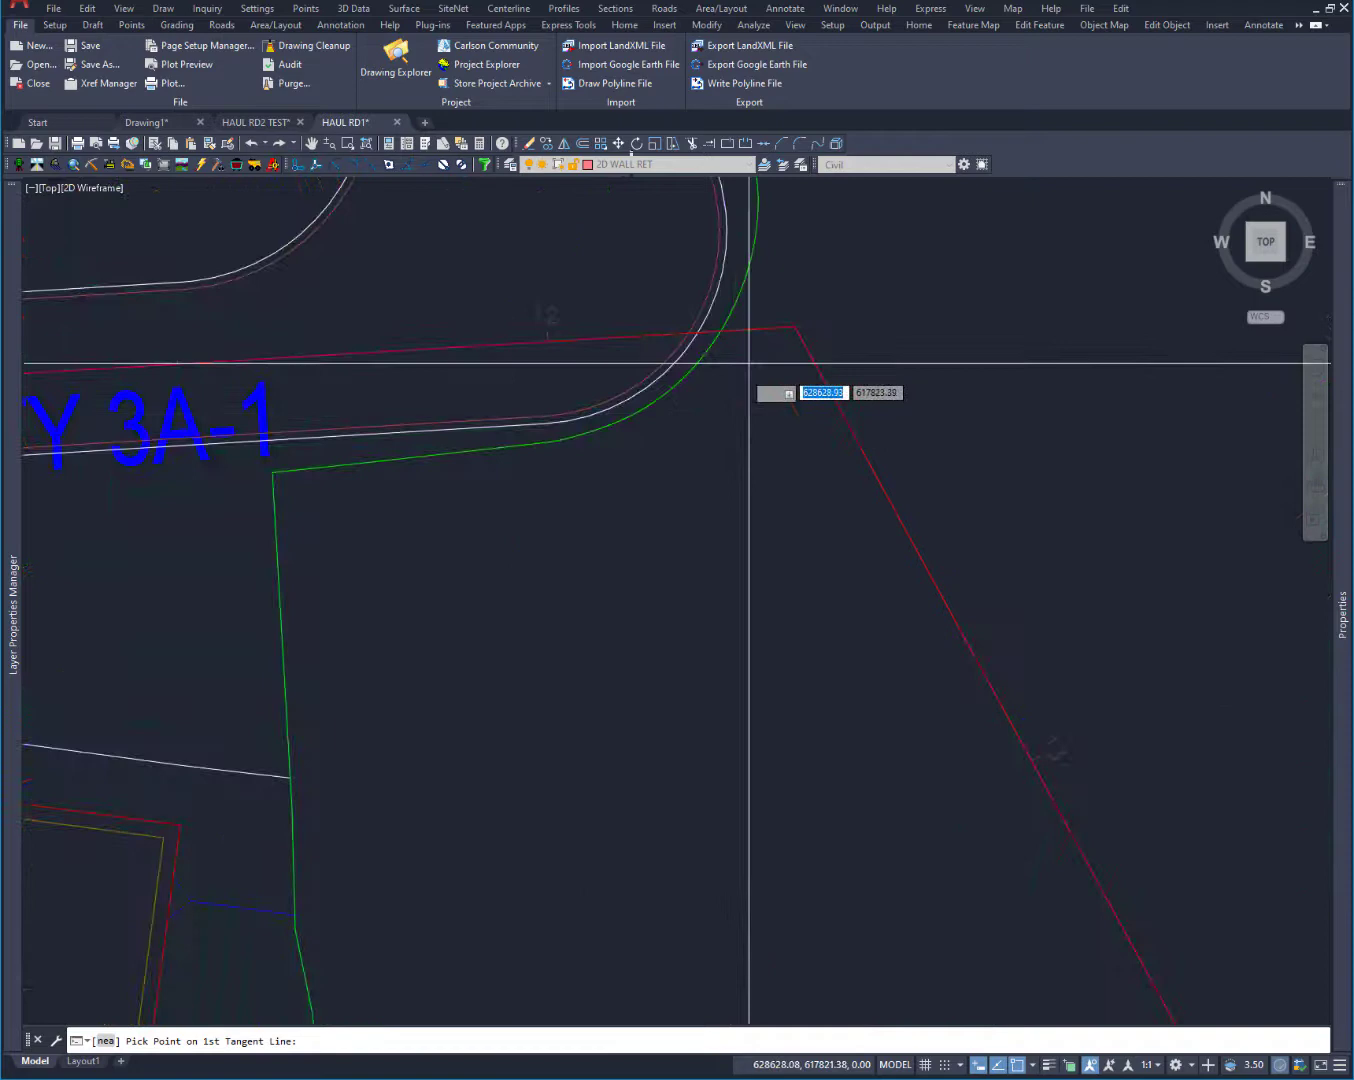
{"action": "left_click", "coordinate": [754, 330]}
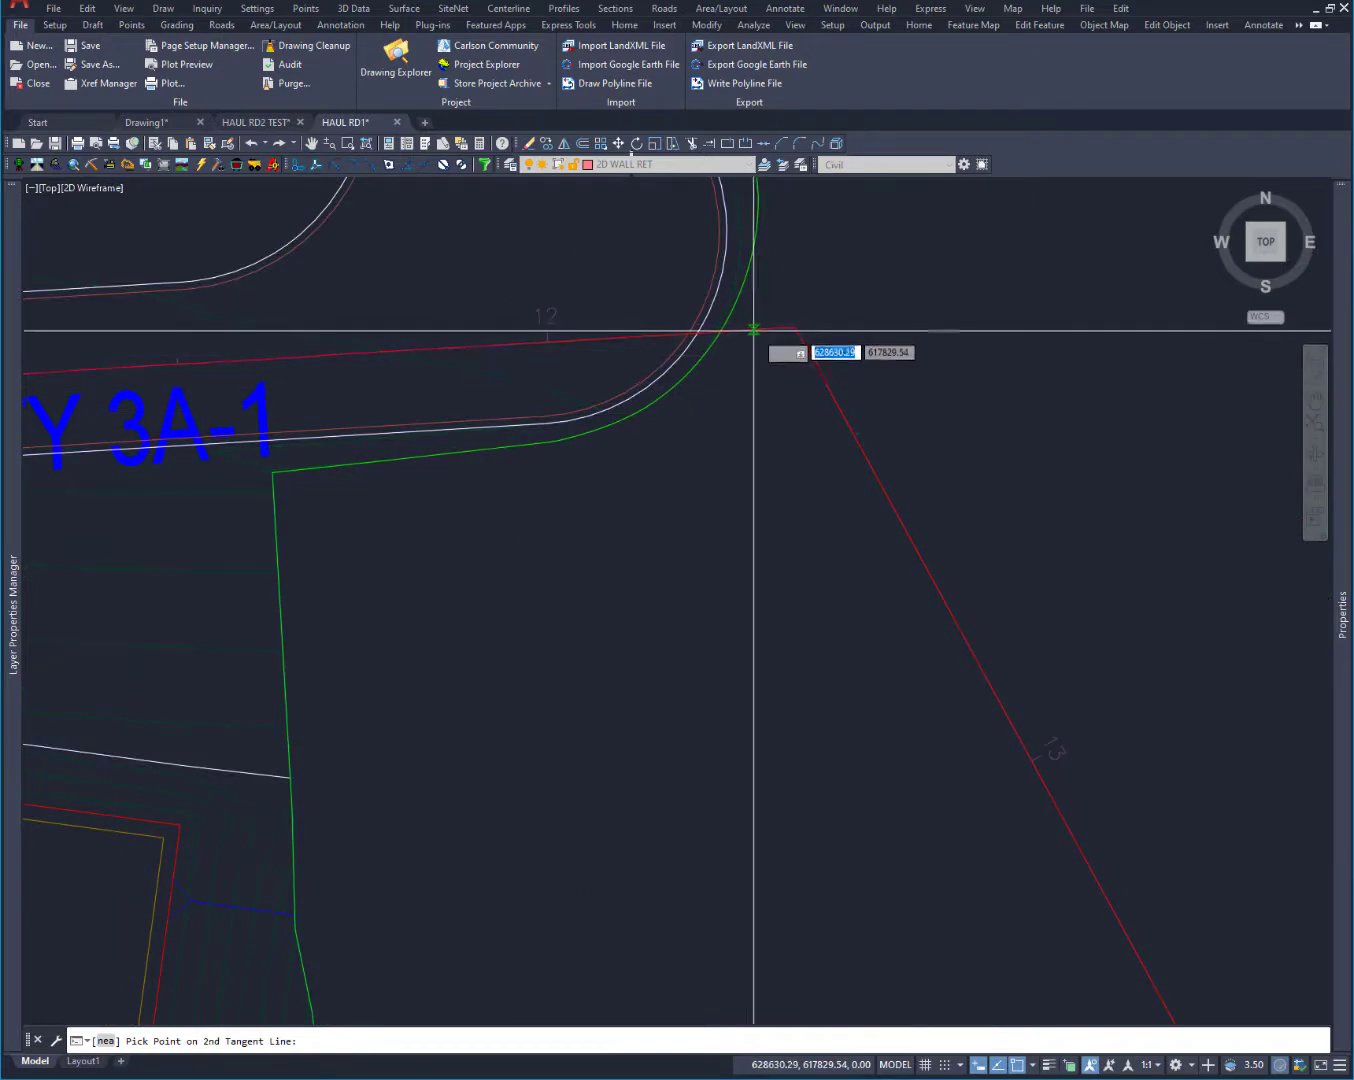
{"action": "left_click", "coordinate": [840, 410]}
{"action": "scroll", "coordinate": [840, 410], "scroll_direction": "down", "scroll_amount": 6}
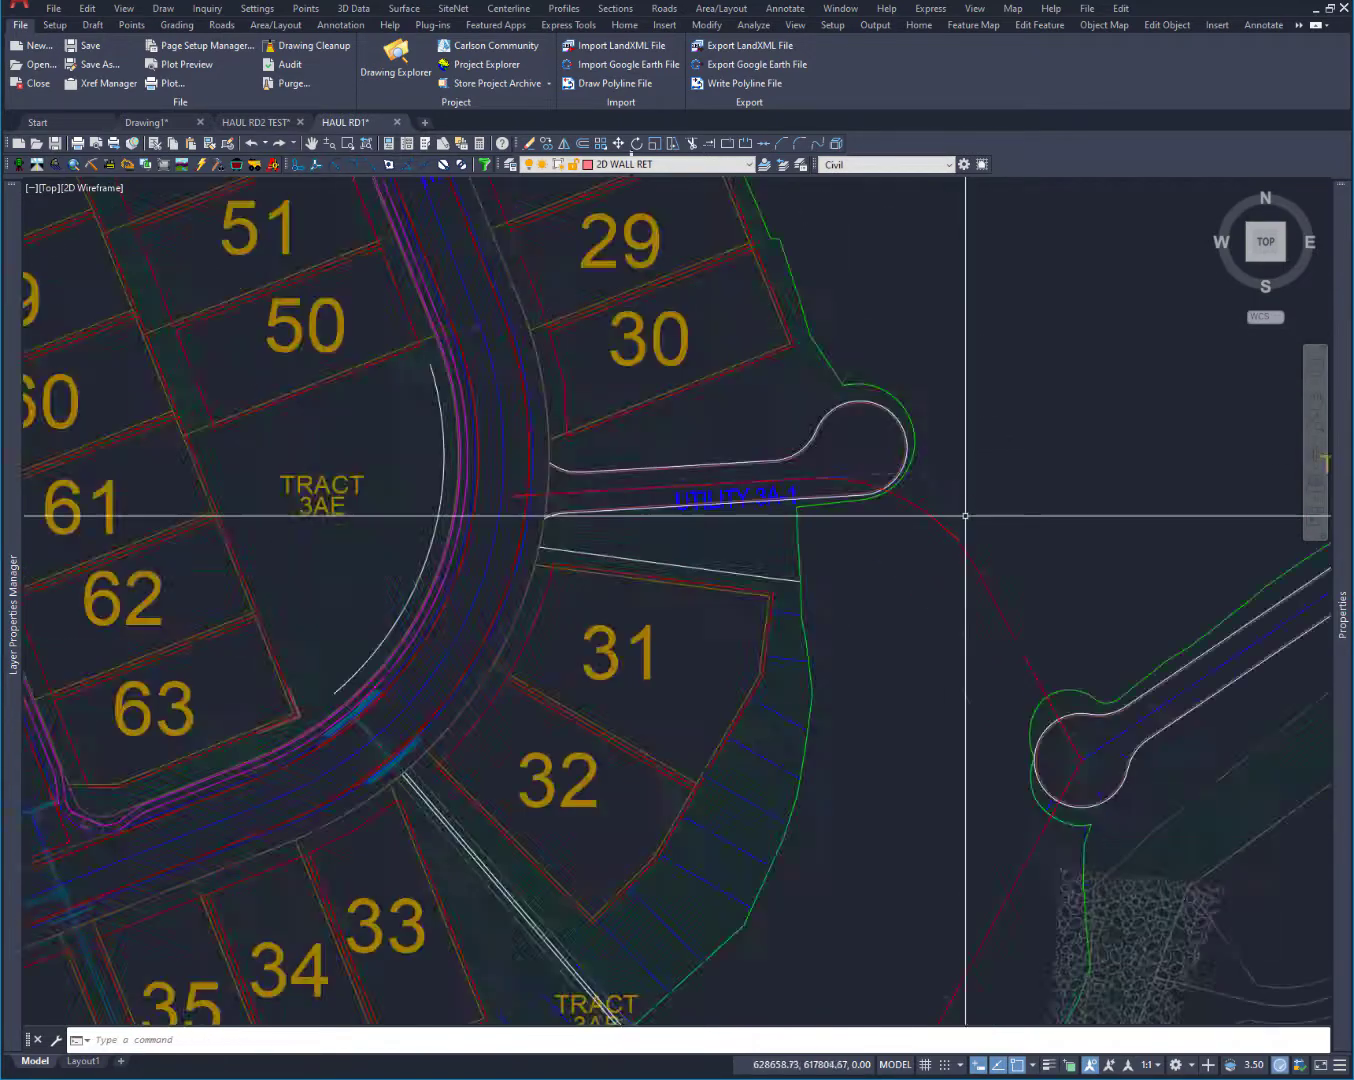
Round the second bend at the cul-de-sac near Tract 3BA with another radius-100 tangent arc.
{"action": "middle_click_drag", "start_coordinate": [955, 514], "coordinate": [797, 233]}
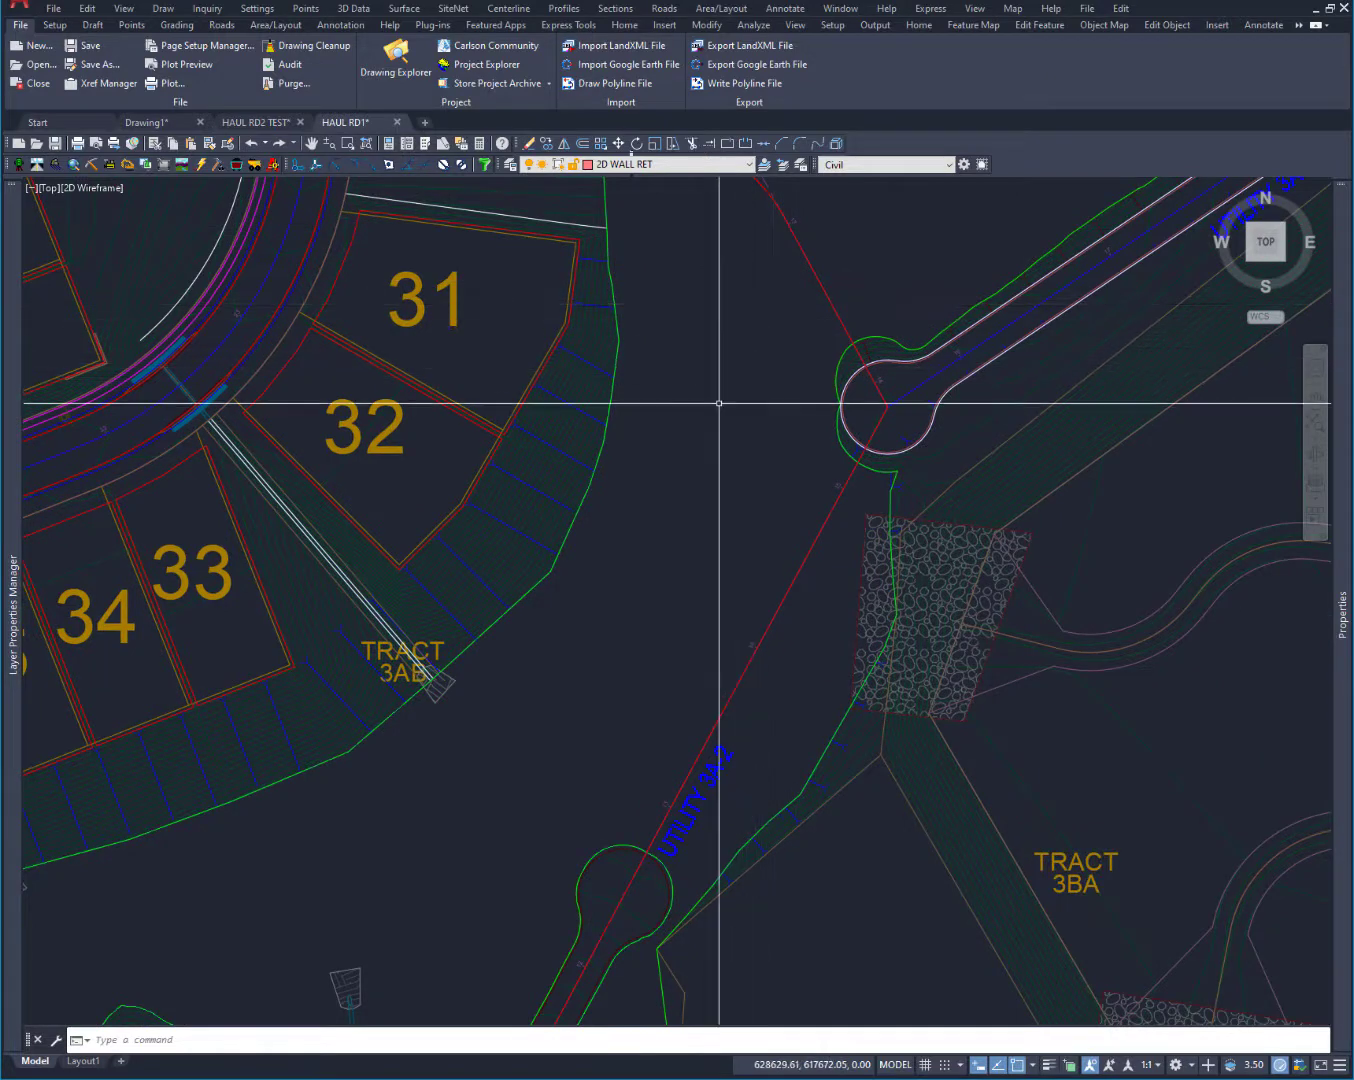
{"action": "key", "text": "Return"}
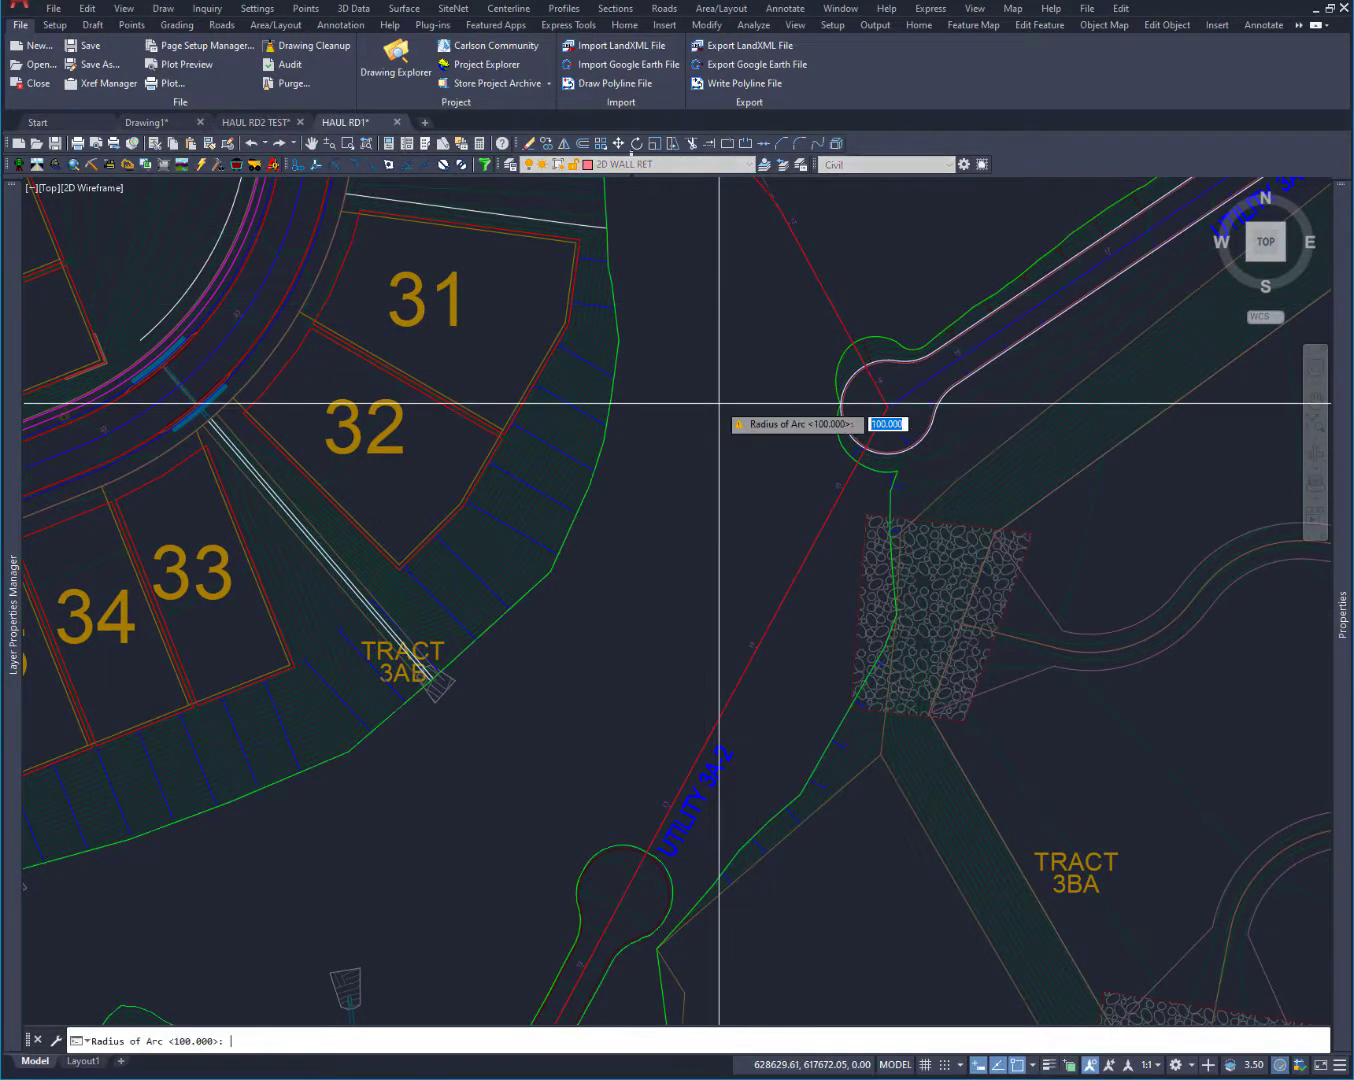
{"action": "key", "text": "Return"}
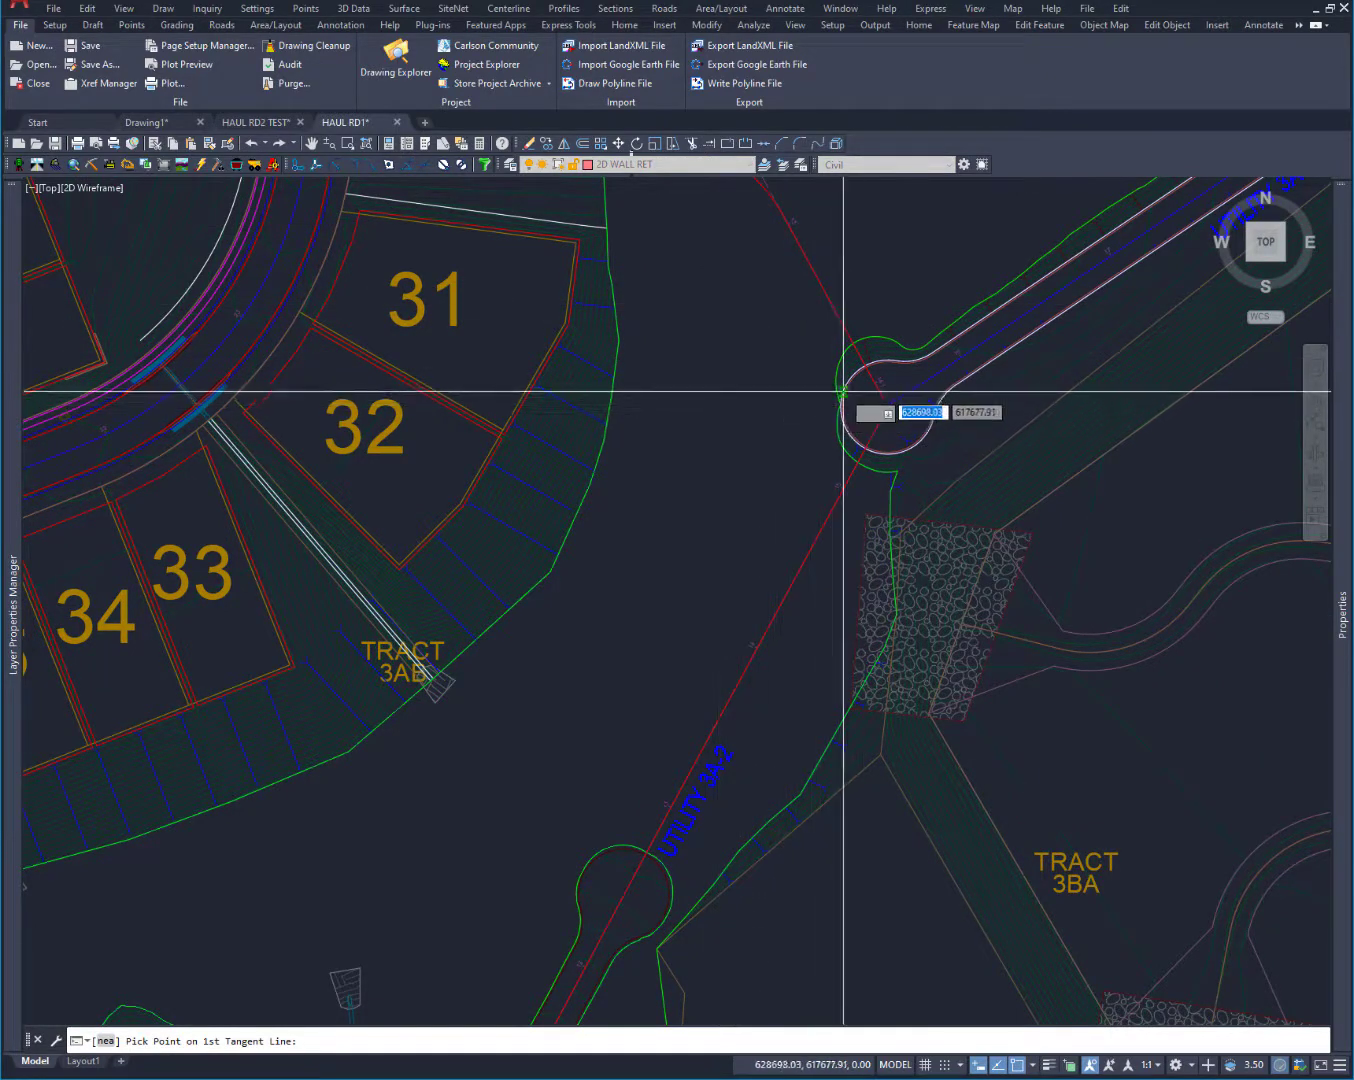
{"action": "scroll", "coordinate": [869, 383], "scroll_direction": "up", "scroll_amount": 8}
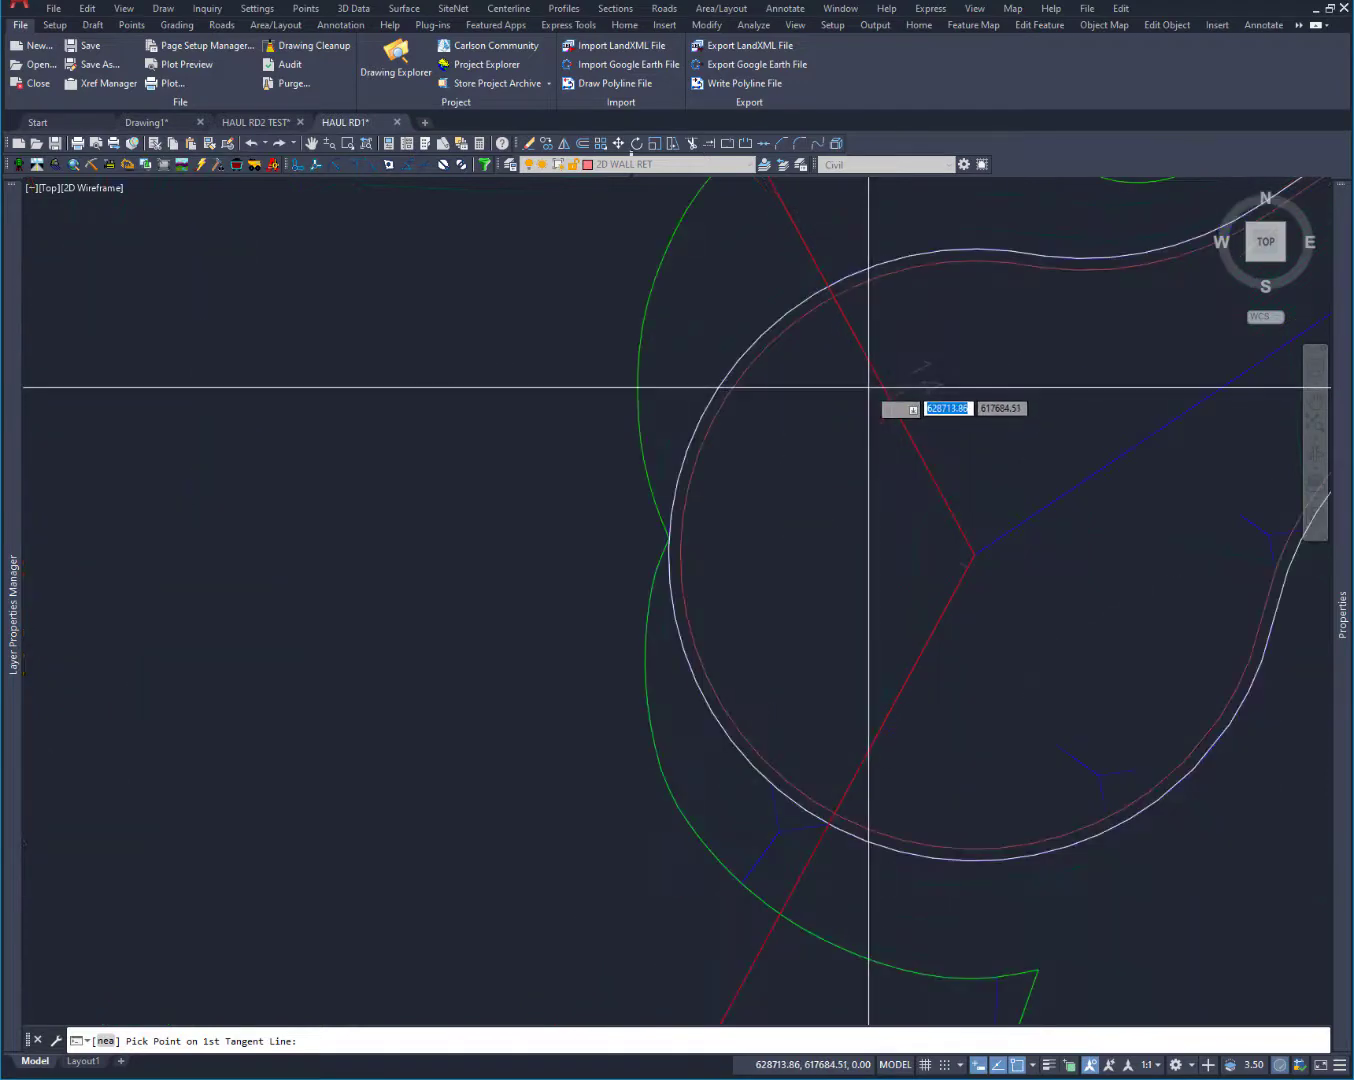
{"action": "left_click", "coordinate": [878, 378]}
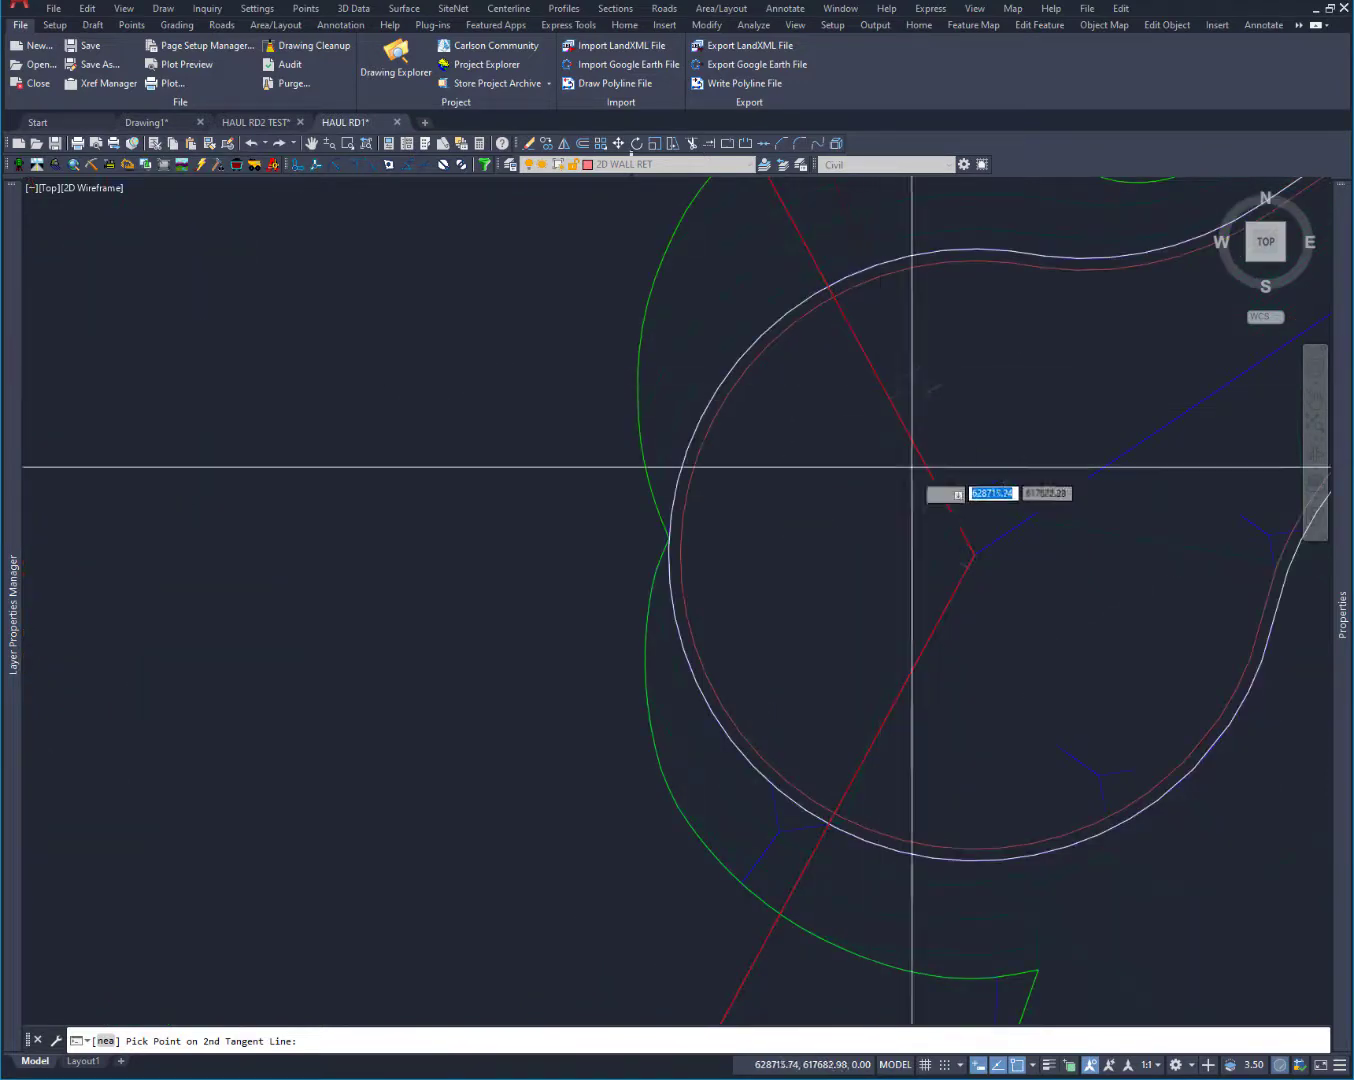
{"action": "left_click", "coordinate": [933, 631]}
{"action": "scroll", "coordinate": [800, 495], "scroll_direction": "down", "scroll_amount": 6}
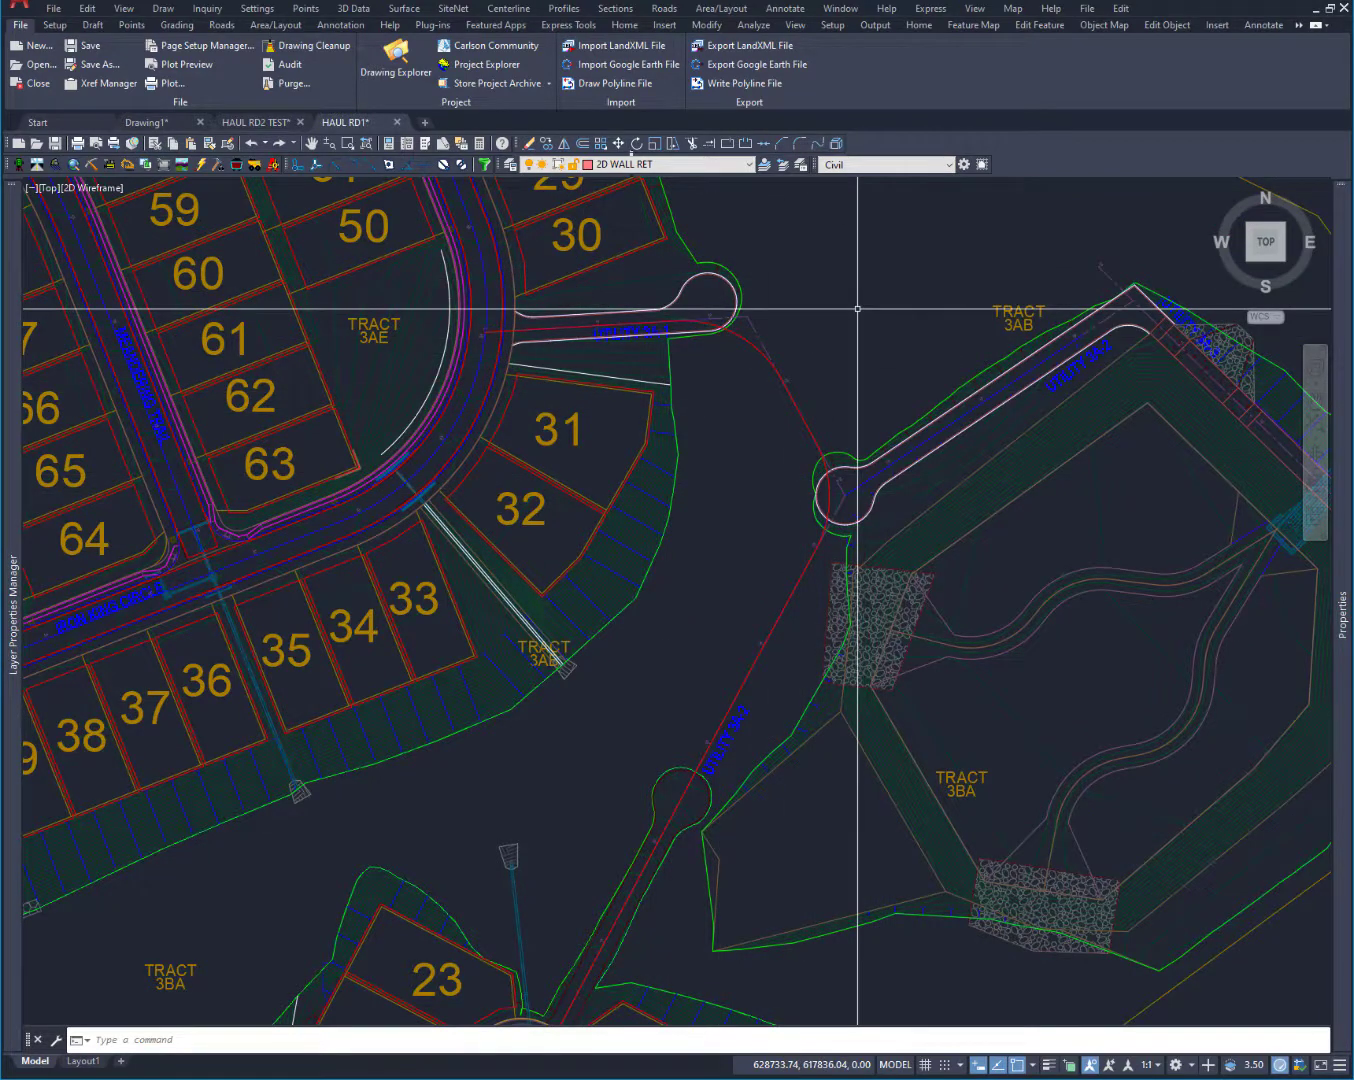
{"action": "left_click", "coordinate": [510, 10]}
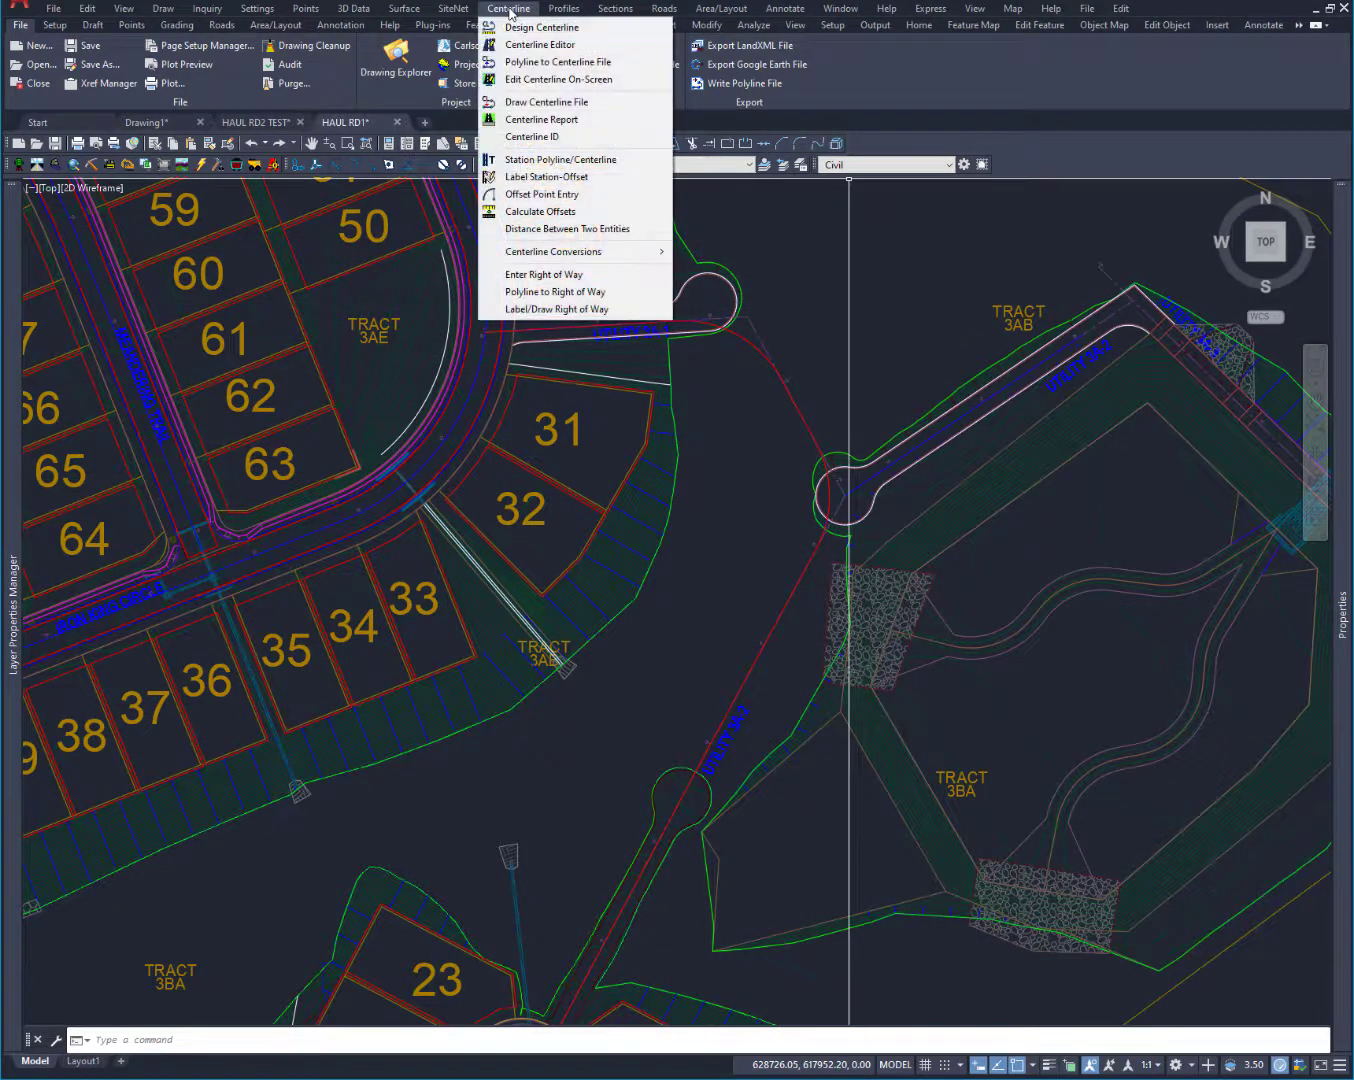
{"action": "left_click", "coordinate": [537, 64]}
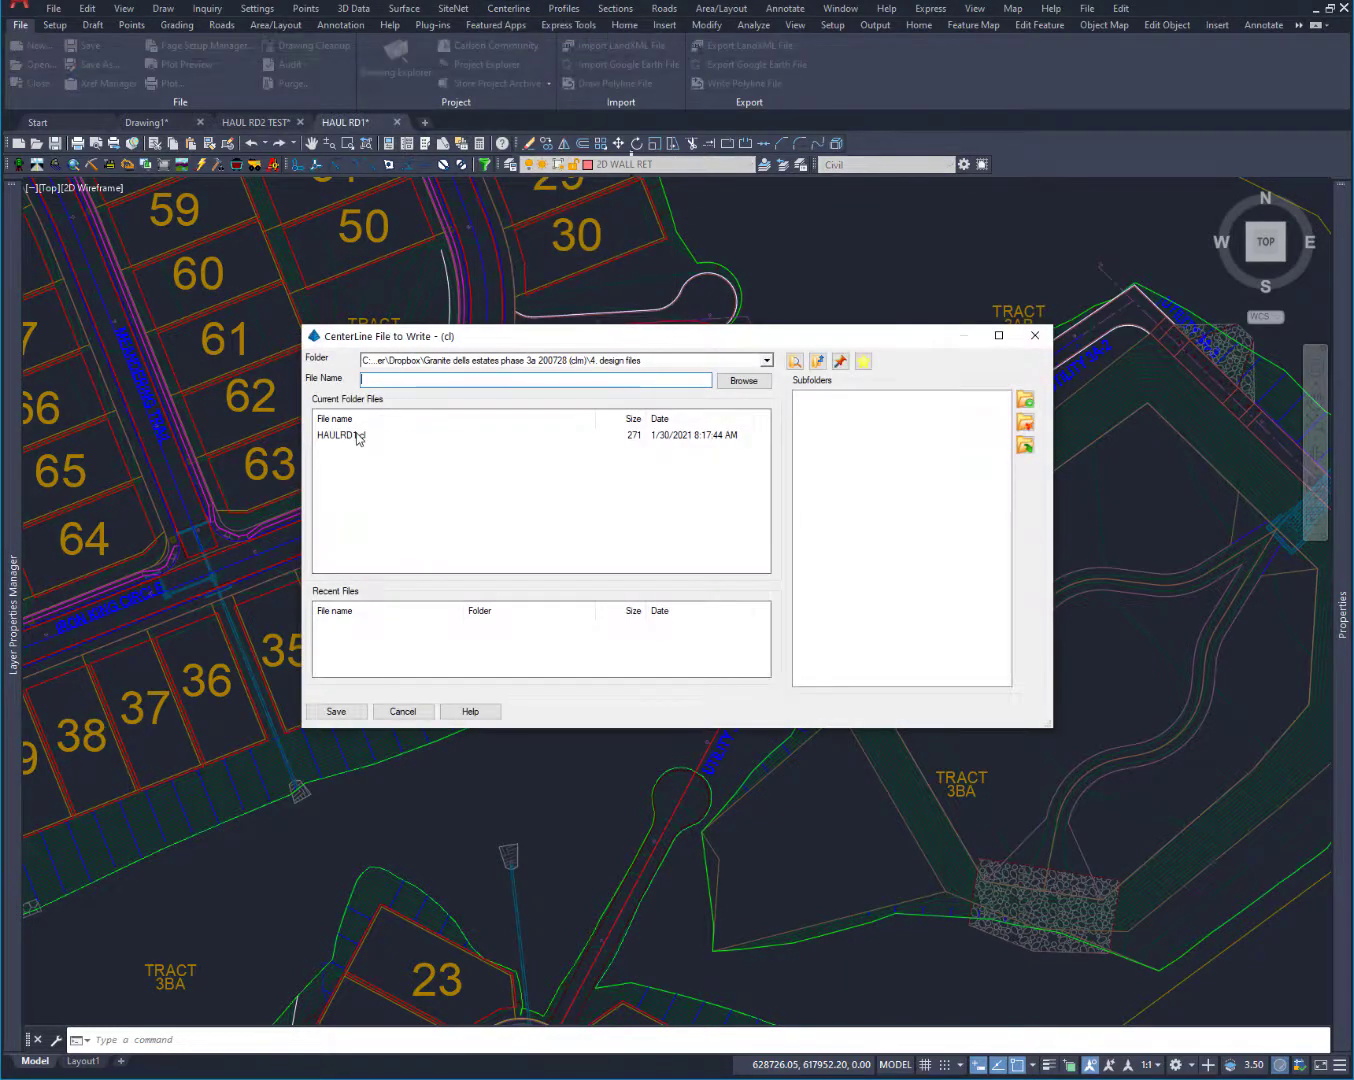
{"action": "left_click", "coordinate": [358, 436]}
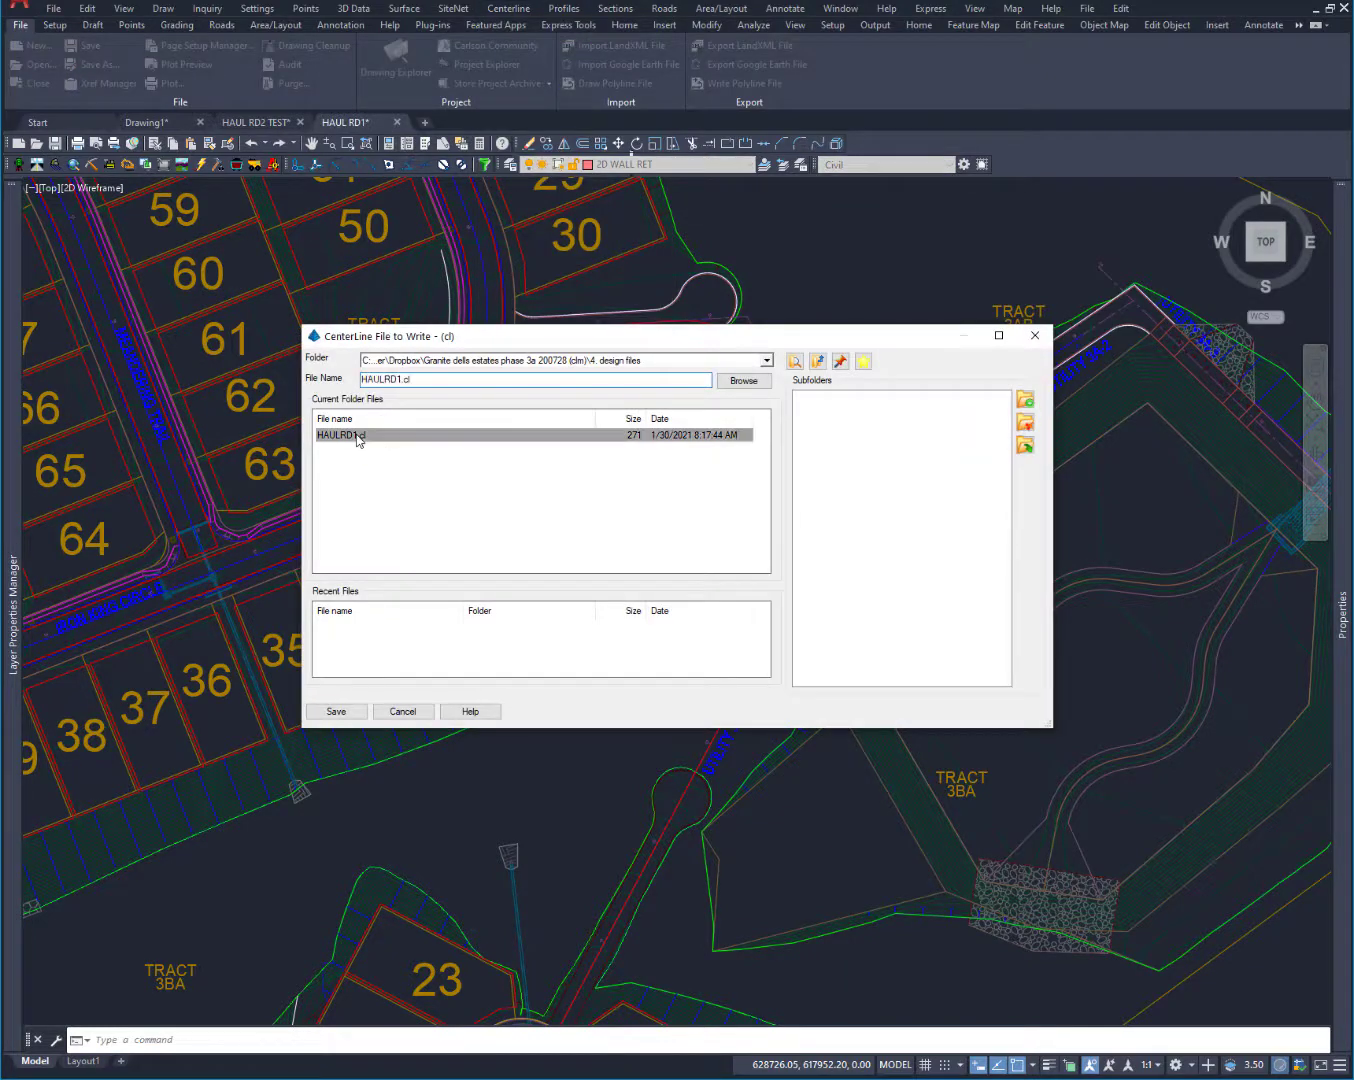
{"action": "left_click", "coordinate": [339, 713]}
{"action": "left_click", "coordinate": [729, 572]}
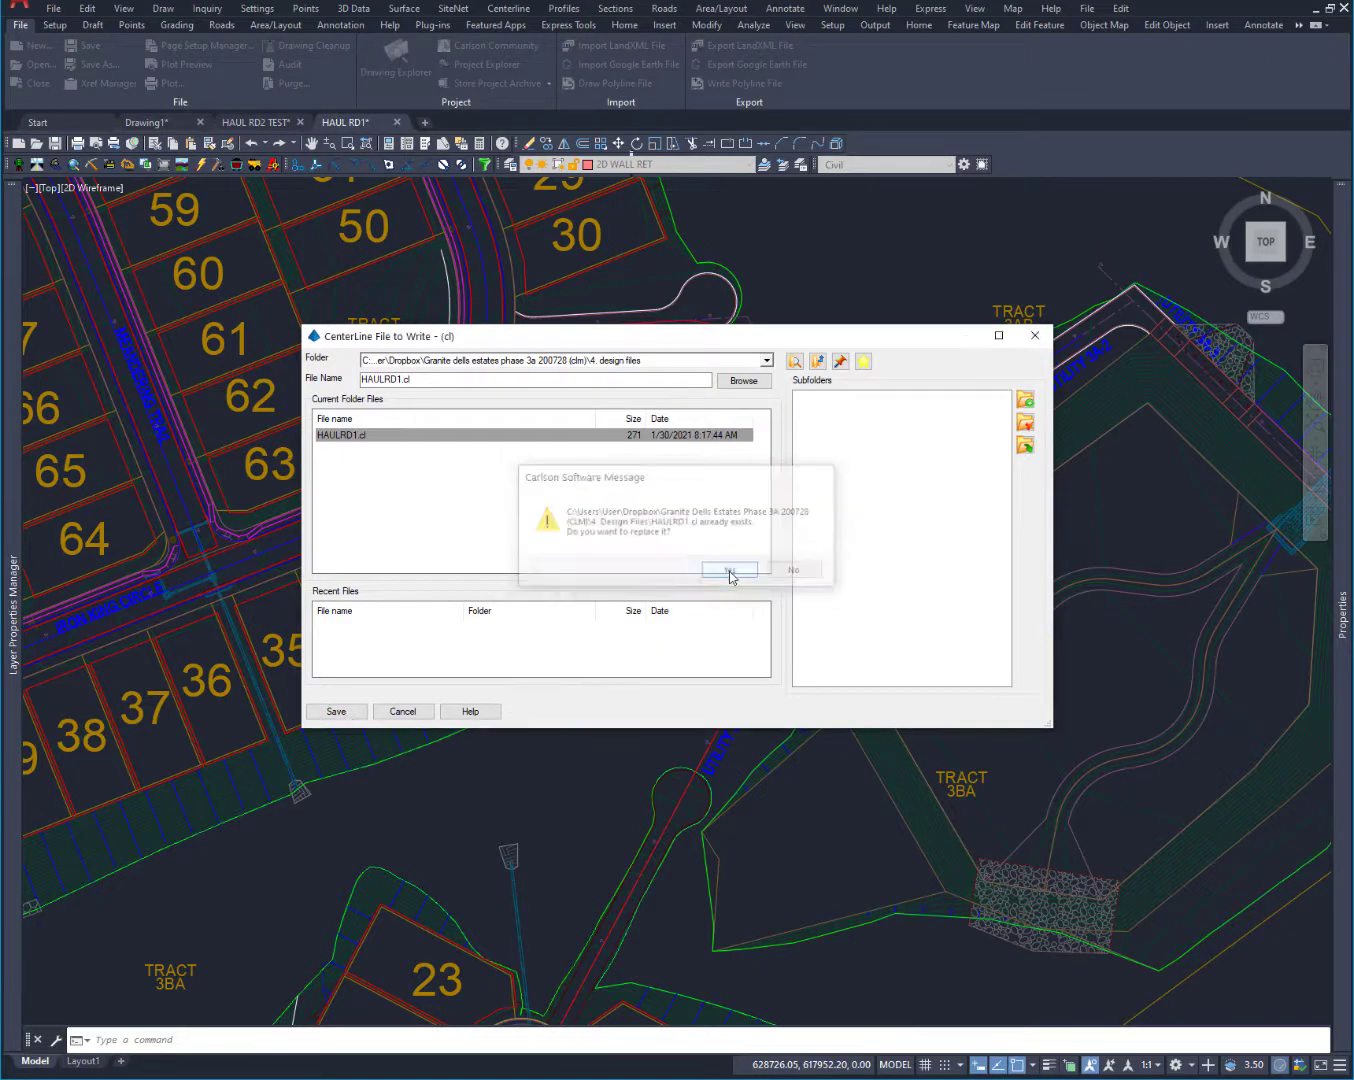
{"action": "middle_click_drag", "start_coordinate": [741, 693], "coordinate": [805, 309]}
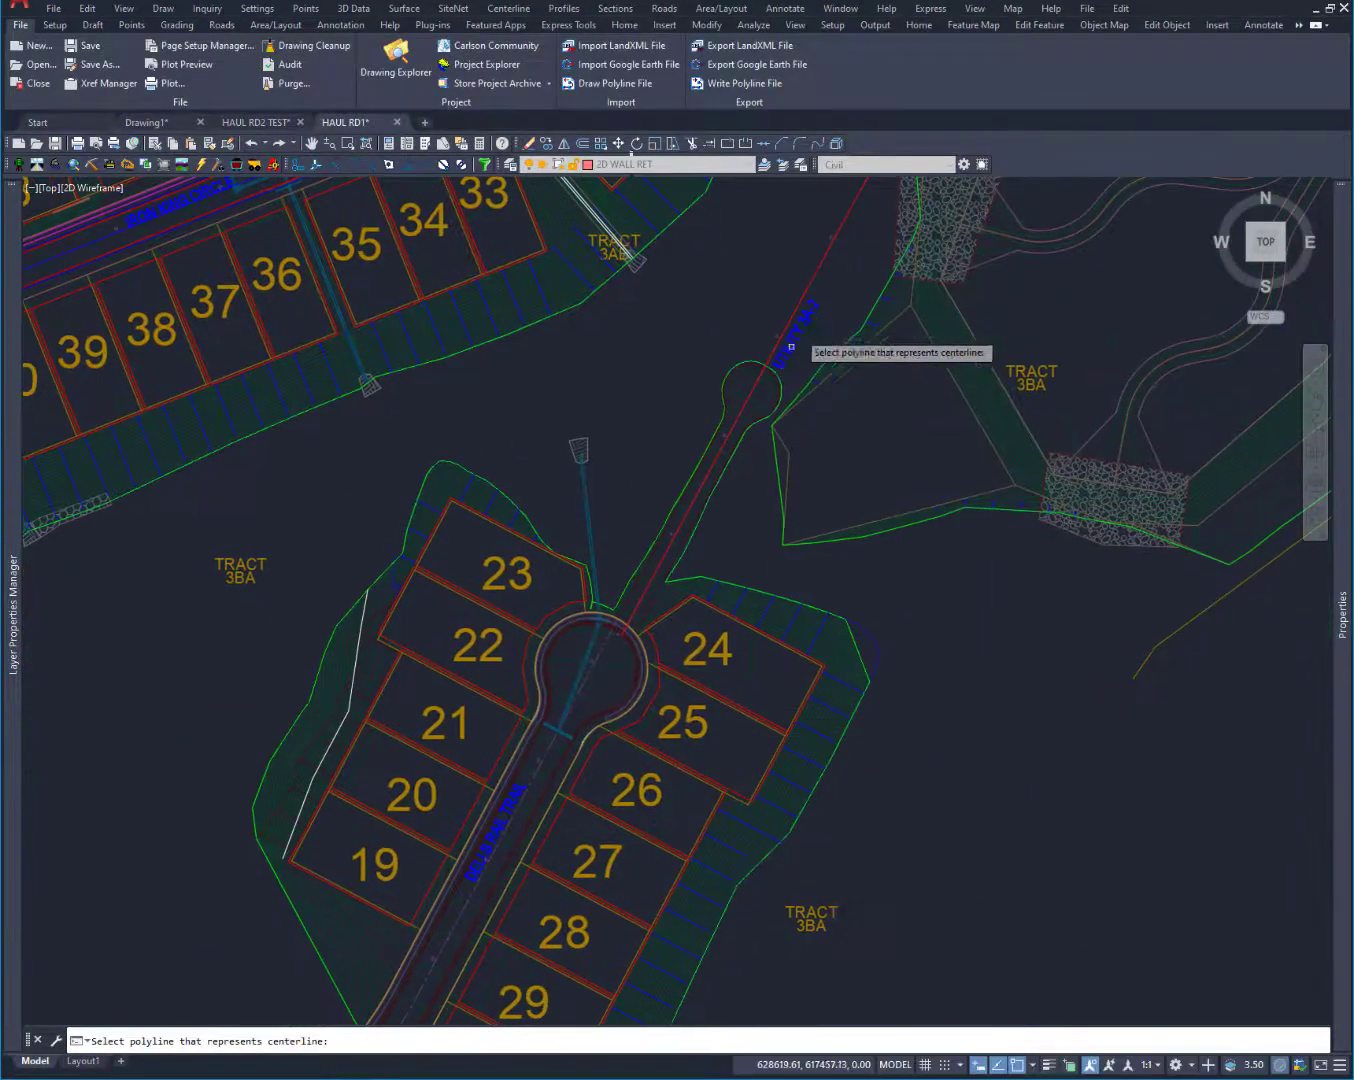
{"action": "left_click", "coordinate": [681, 525]}
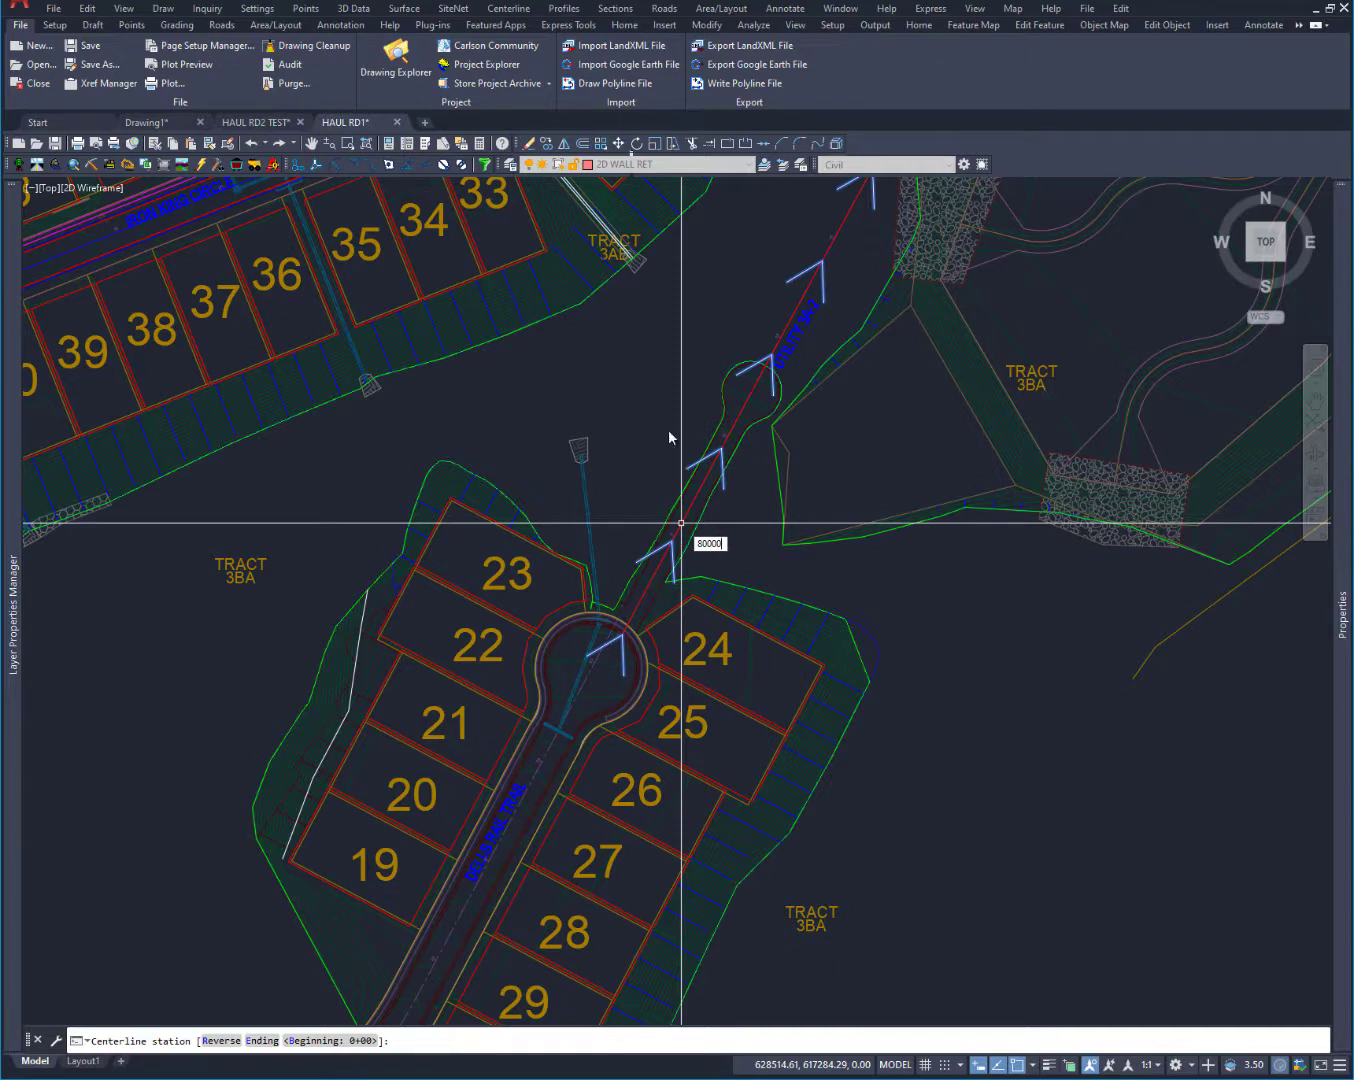
{"action": "key", "text": "Return"}
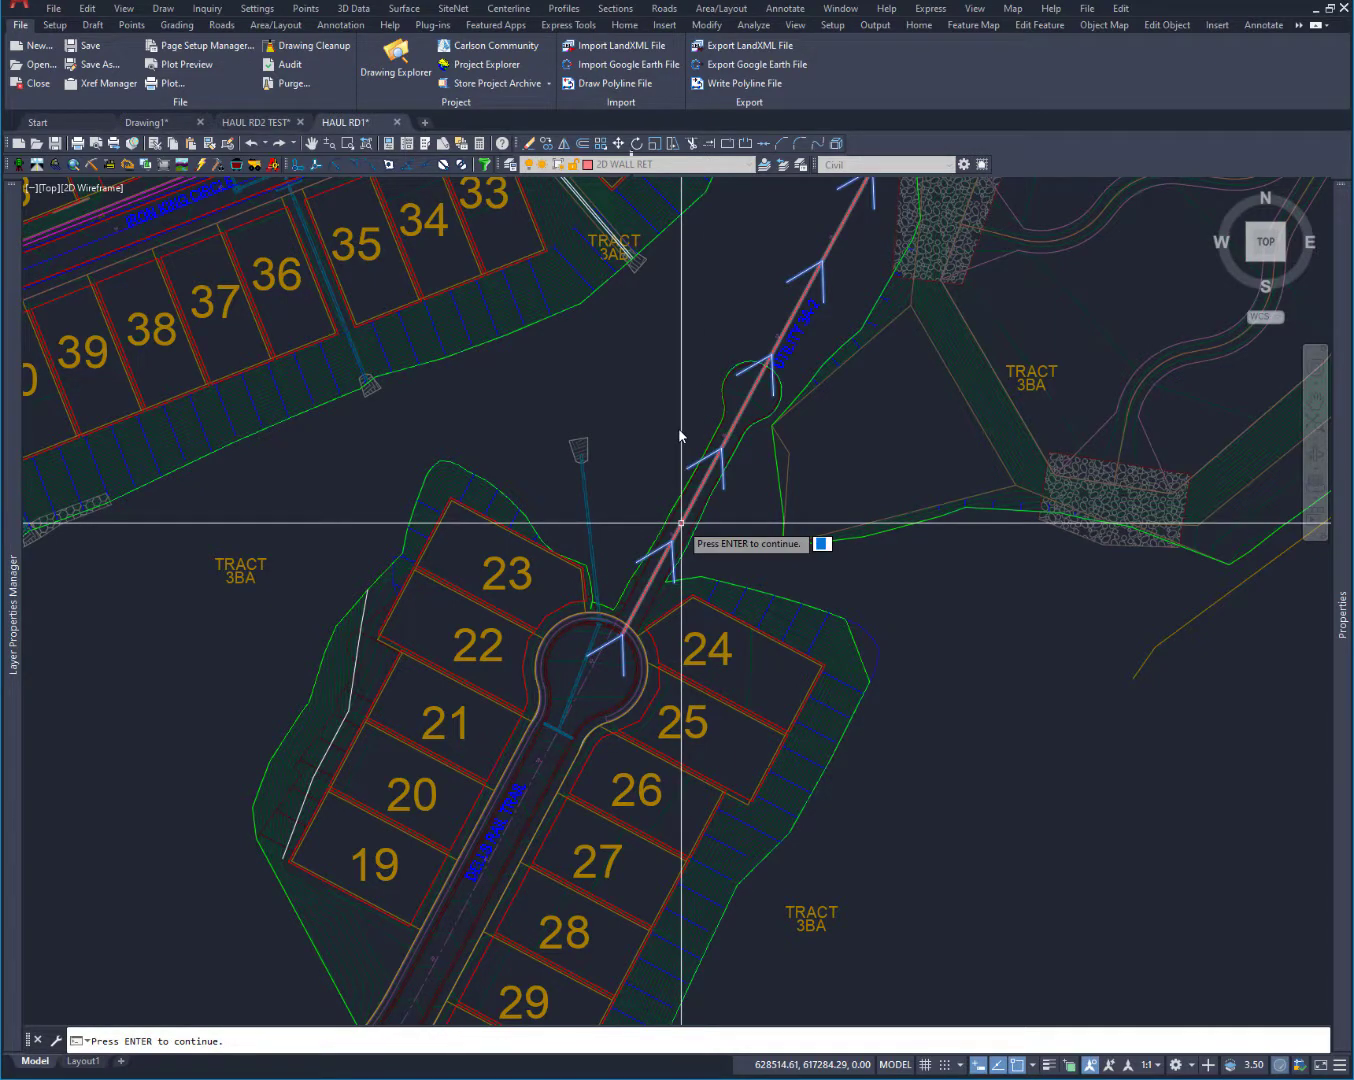
{"action": "key", "text": "Return"}
{"action": "middle_click_drag", "start_coordinate": [783, 301], "coordinate": [643, 558]}
{"action": "middle_click_drag", "start_coordinate": [685, 311], "coordinate": [649, 383]}
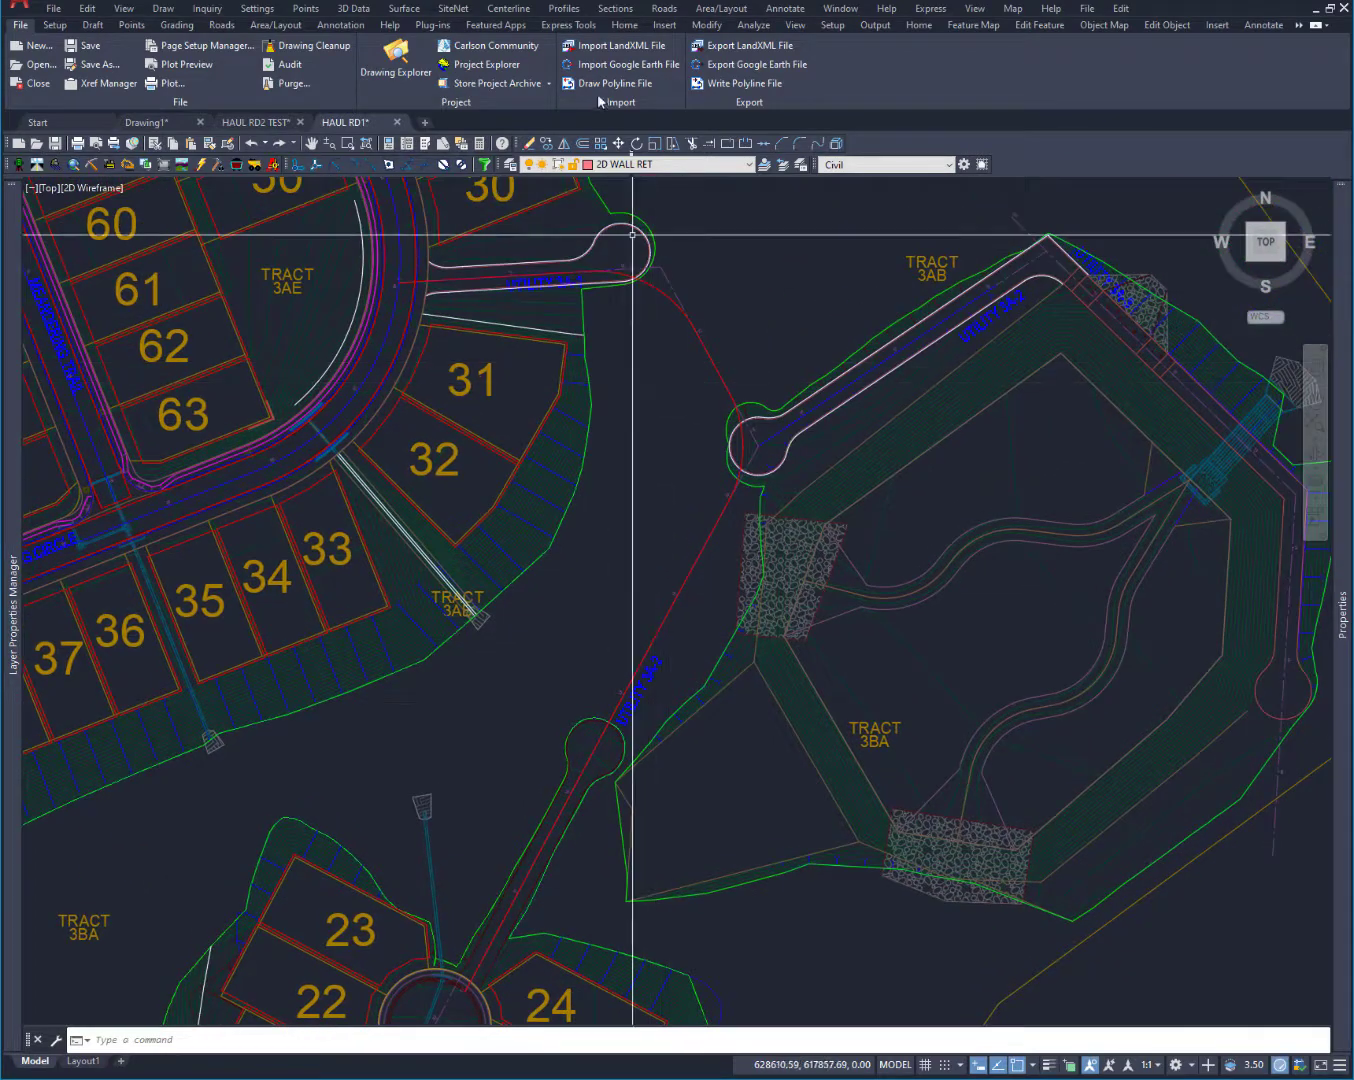
{"action": "left_click", "coordinate": [564, 10]}
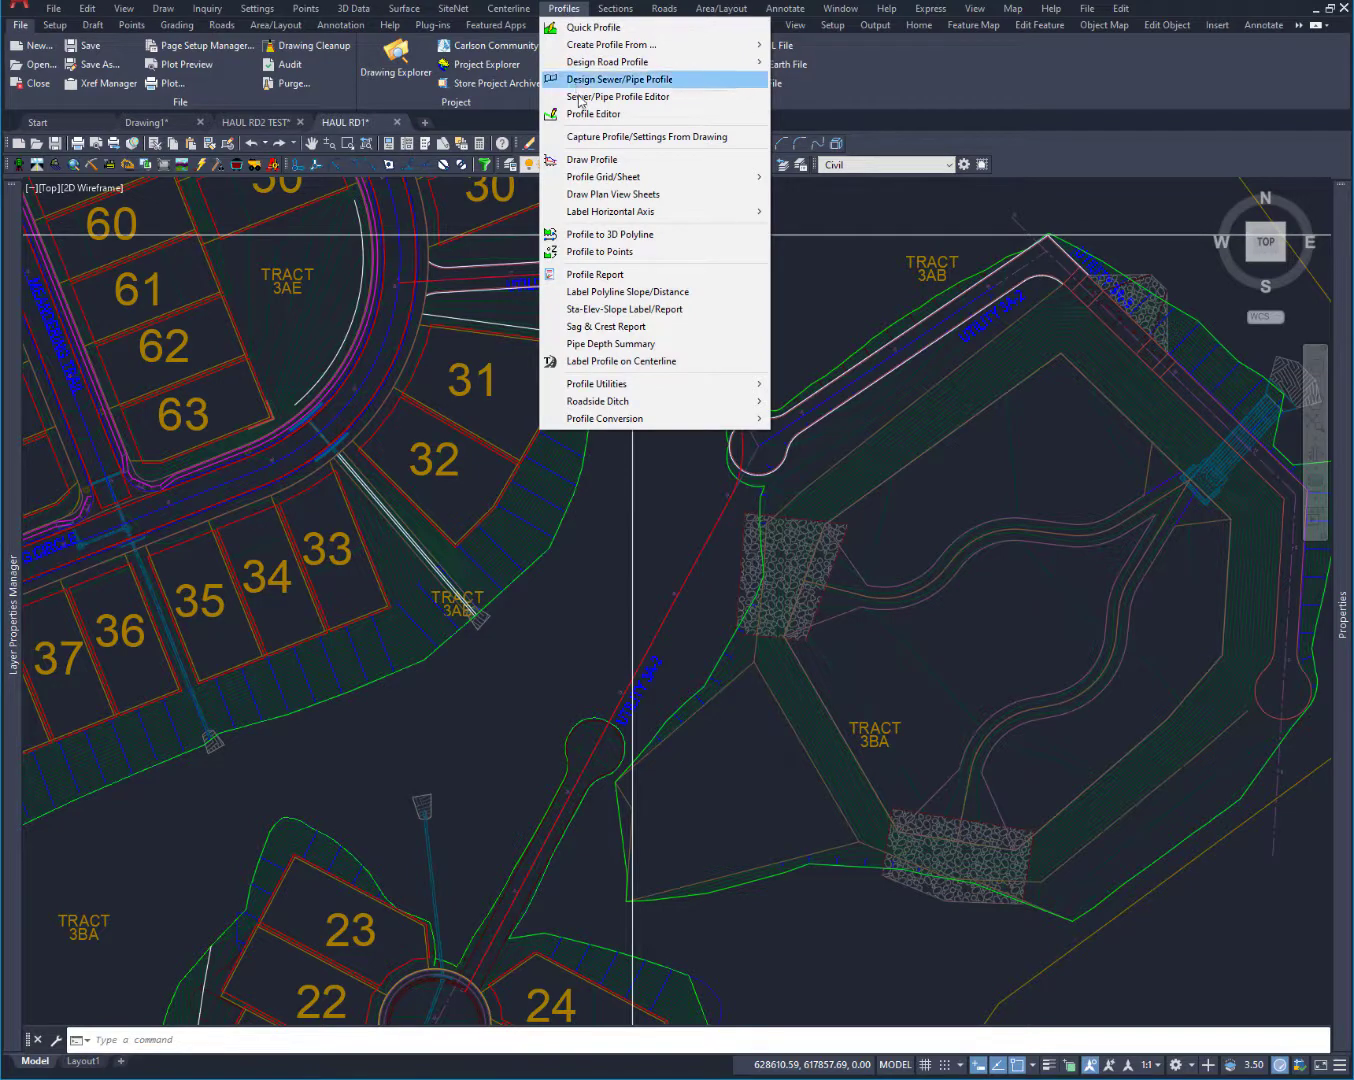
{"action": "mouse_move", "coordinate": [734, 65]}
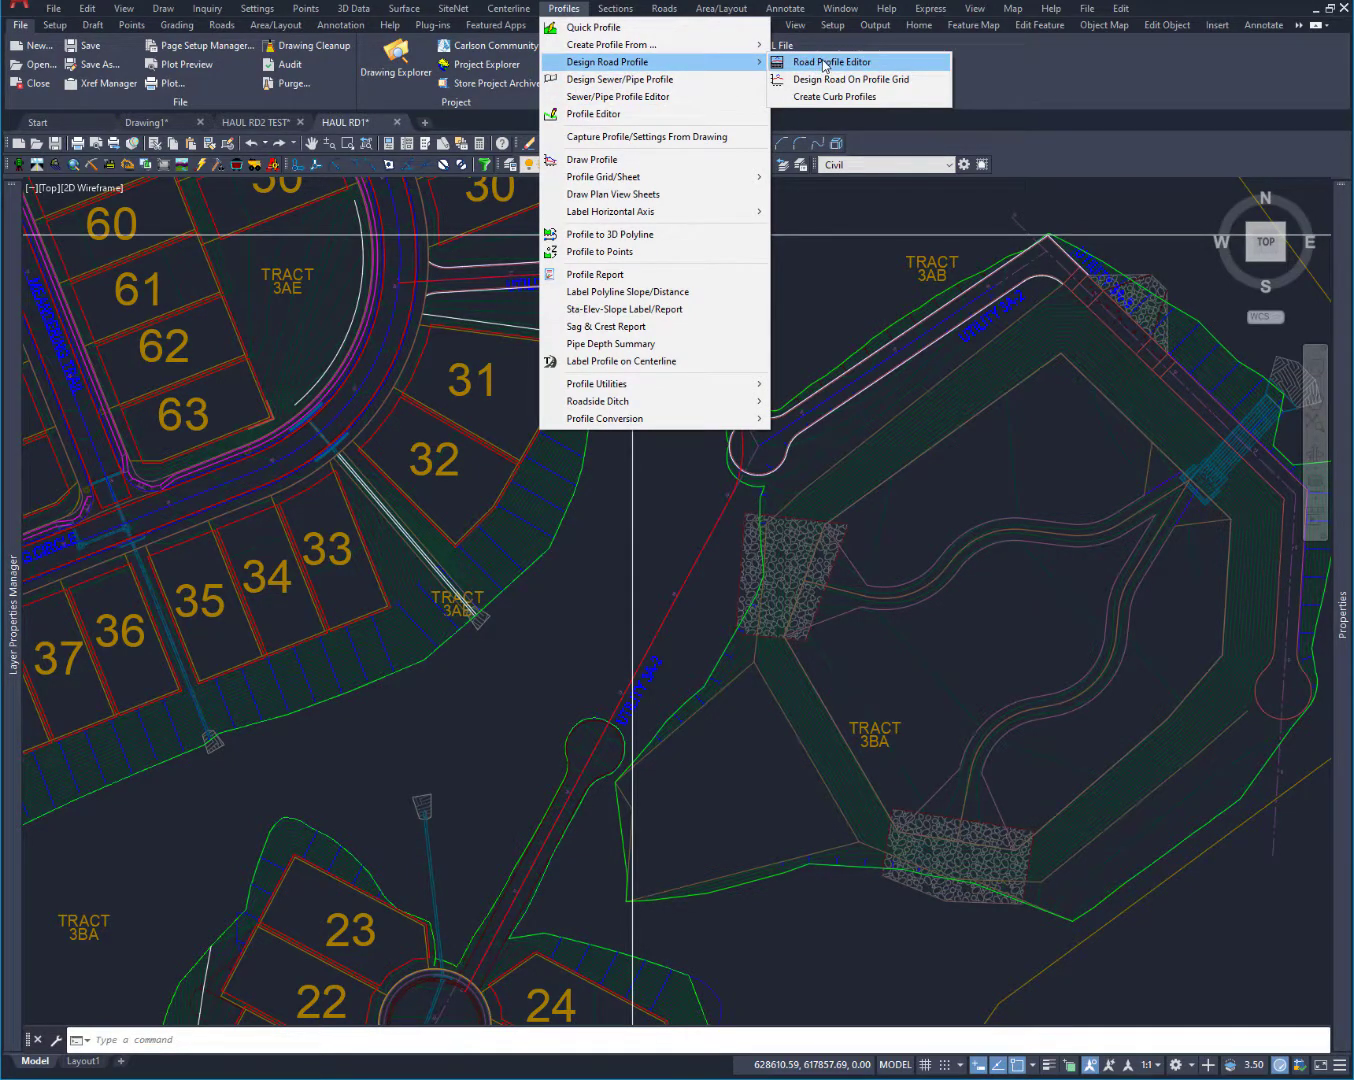
{"action": "left_click", "coordinate": [825, 65]}
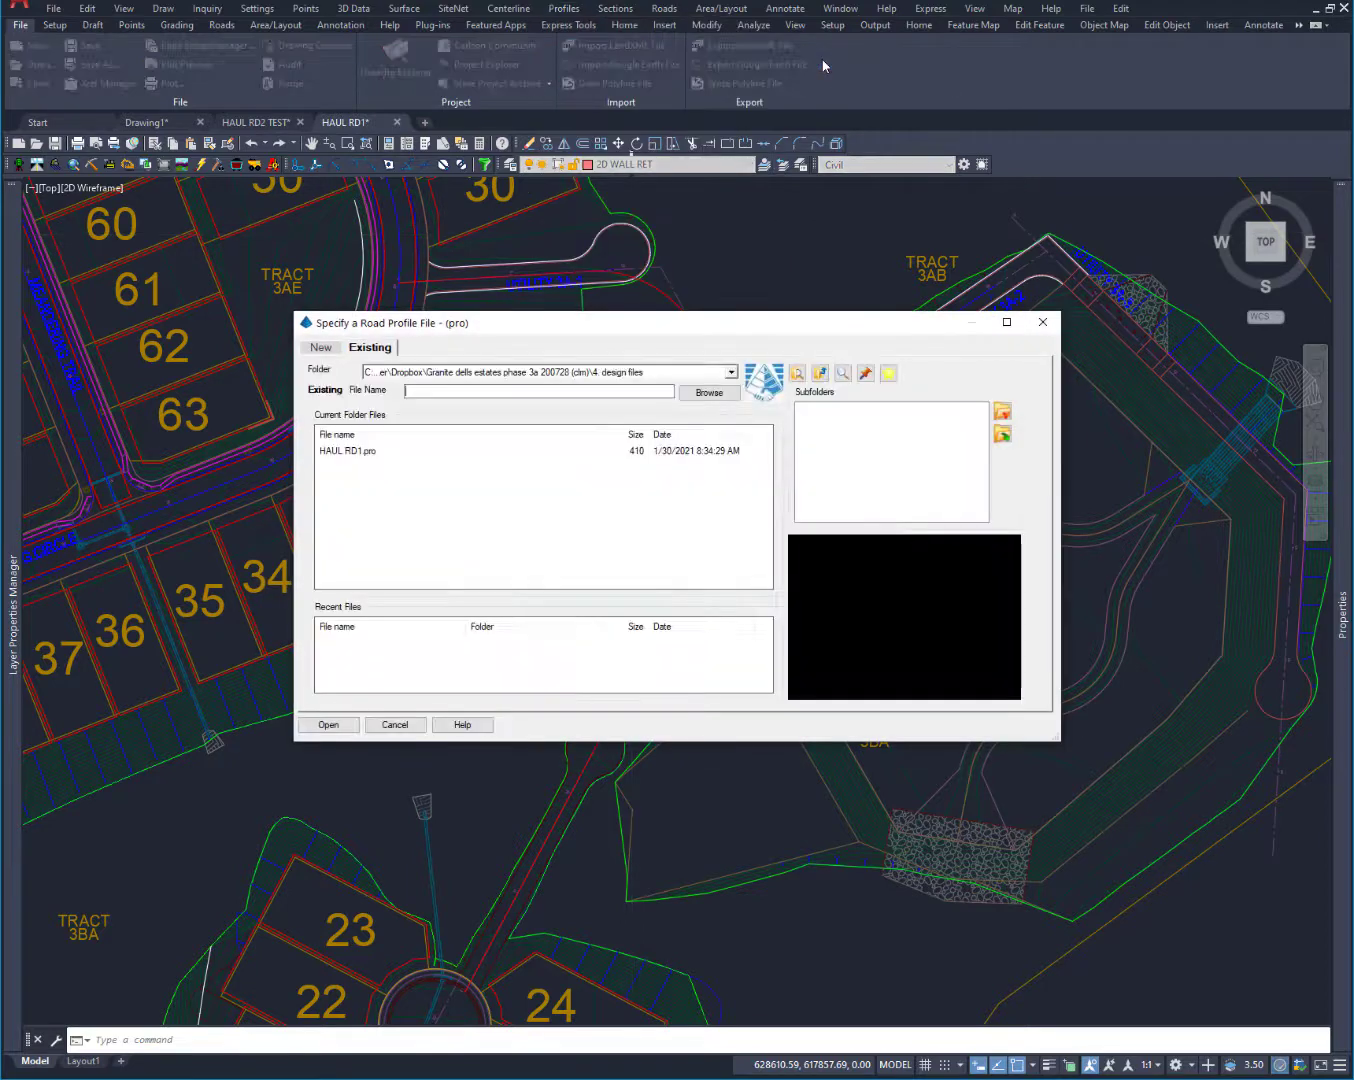
{"action": "left_click", "coordinate": [355, 456]}
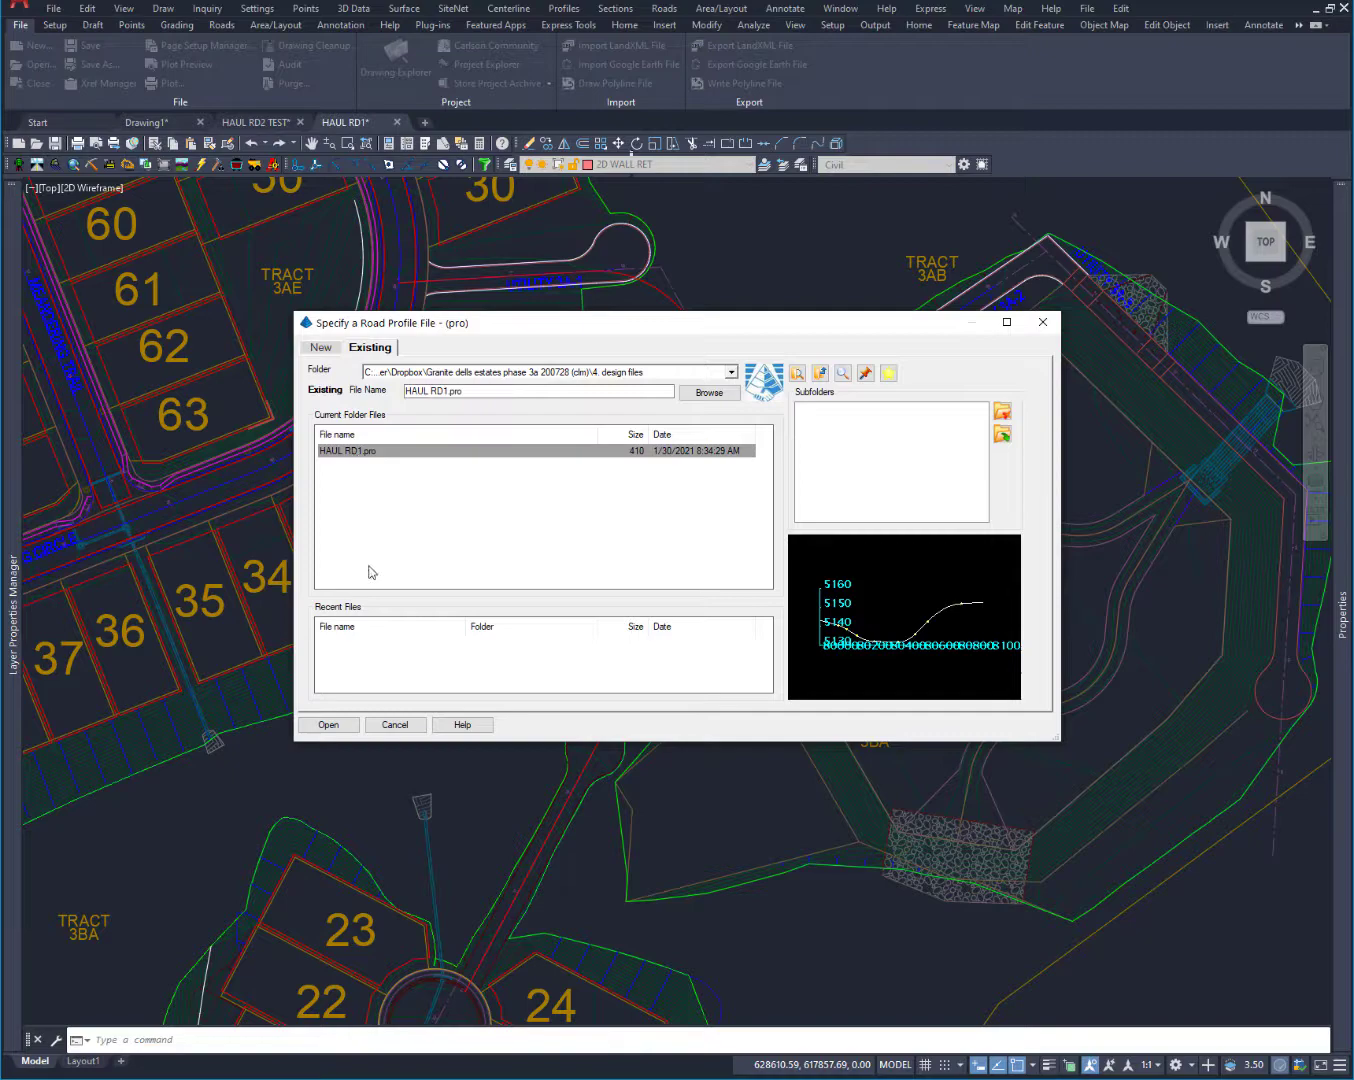
{"action": "left_click", "coordinate": [337, 727]}
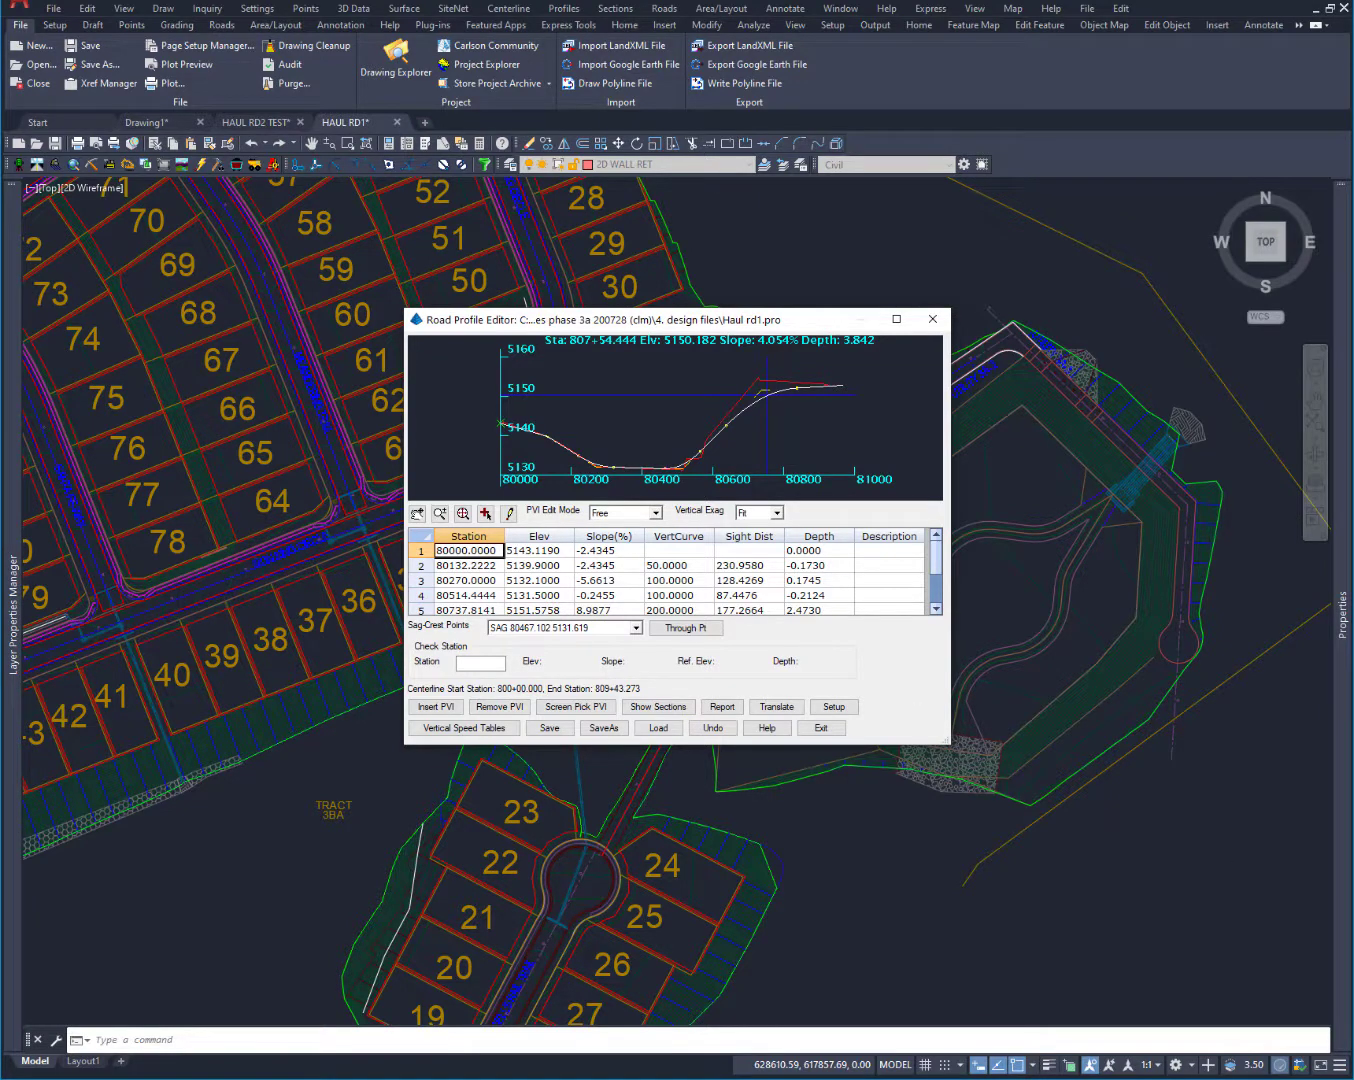
{"action": "left_click", "coordinate": [822, 730]}
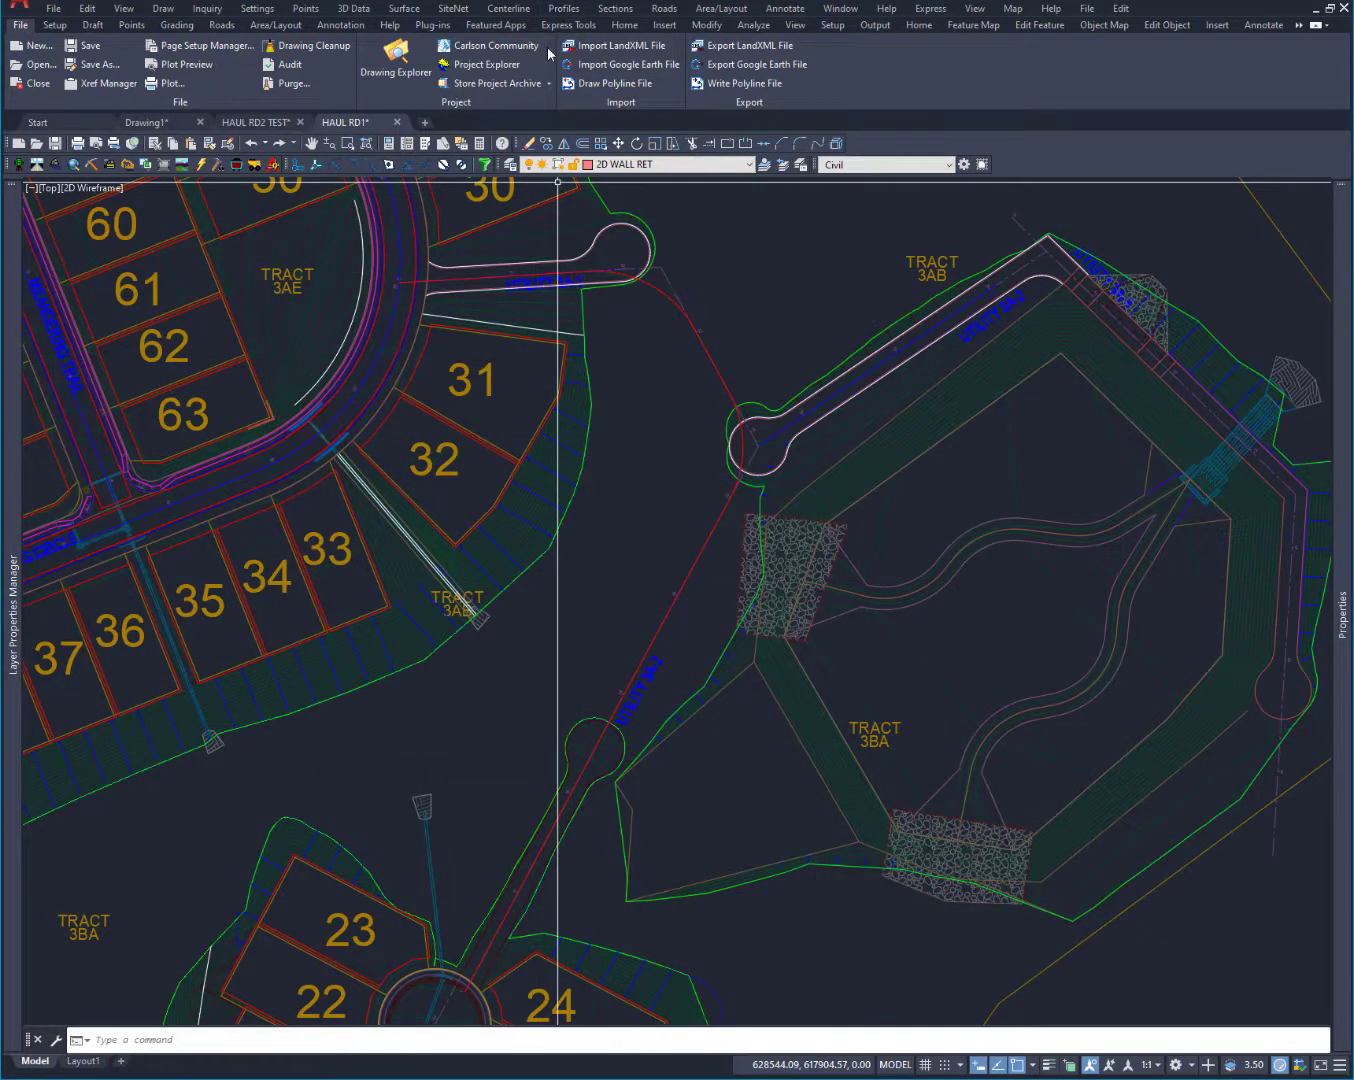
Create a new HAUL RD1.pro profile in the Road Profile Editor, replacing the existing file.
{"action": "left_click", "coordinate": [562, 10]}
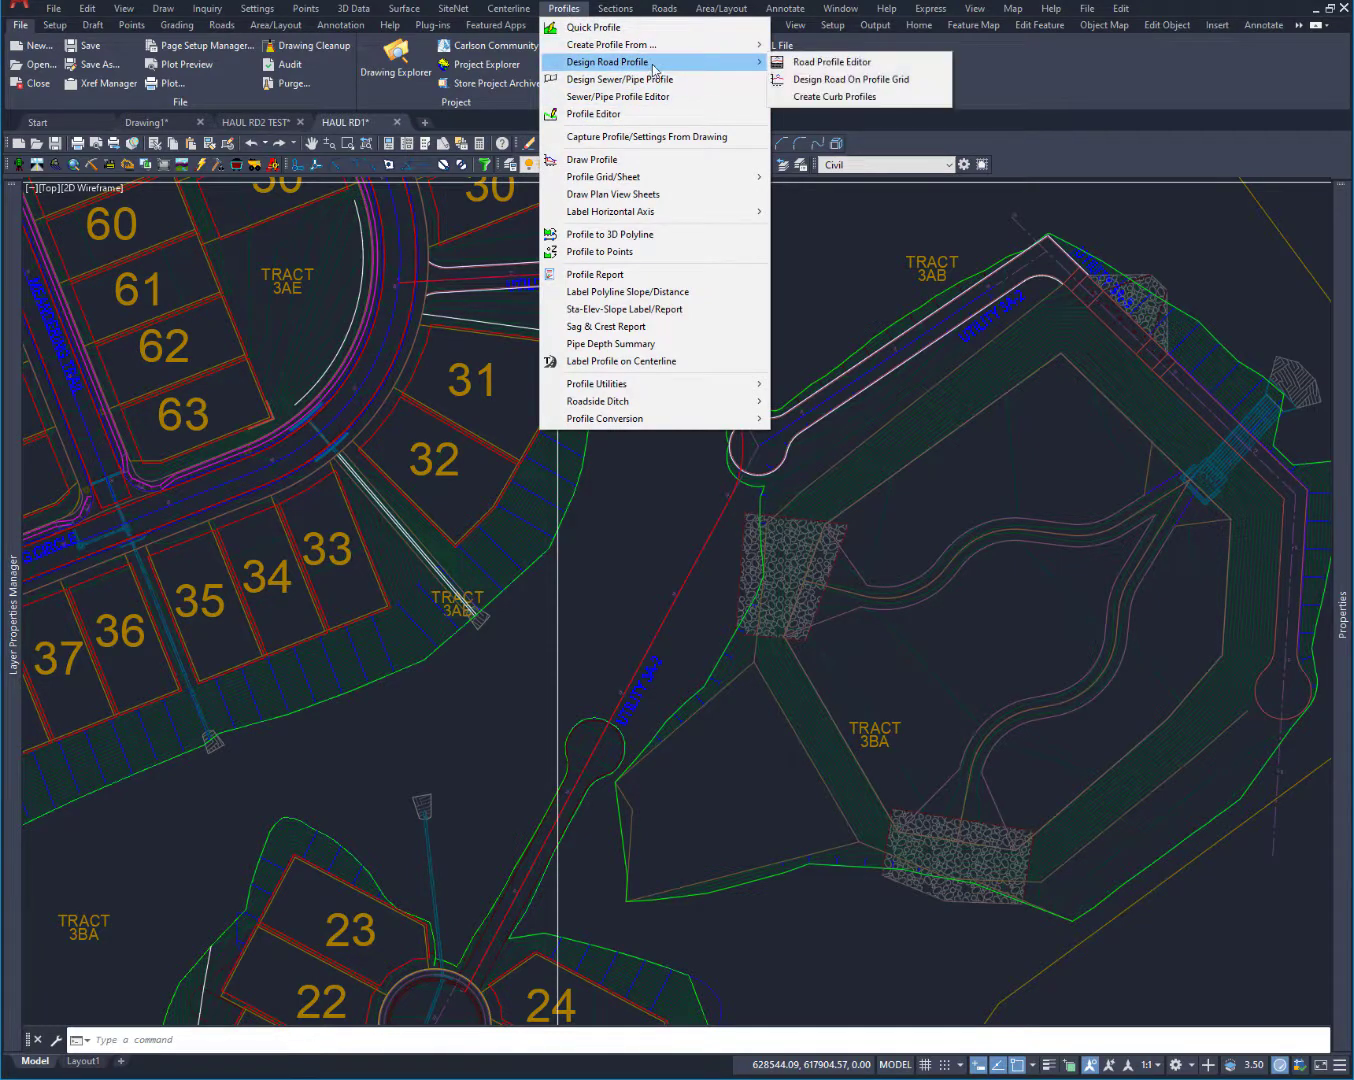
{"action": "mouse_move", "coordinate": [759, 72]}
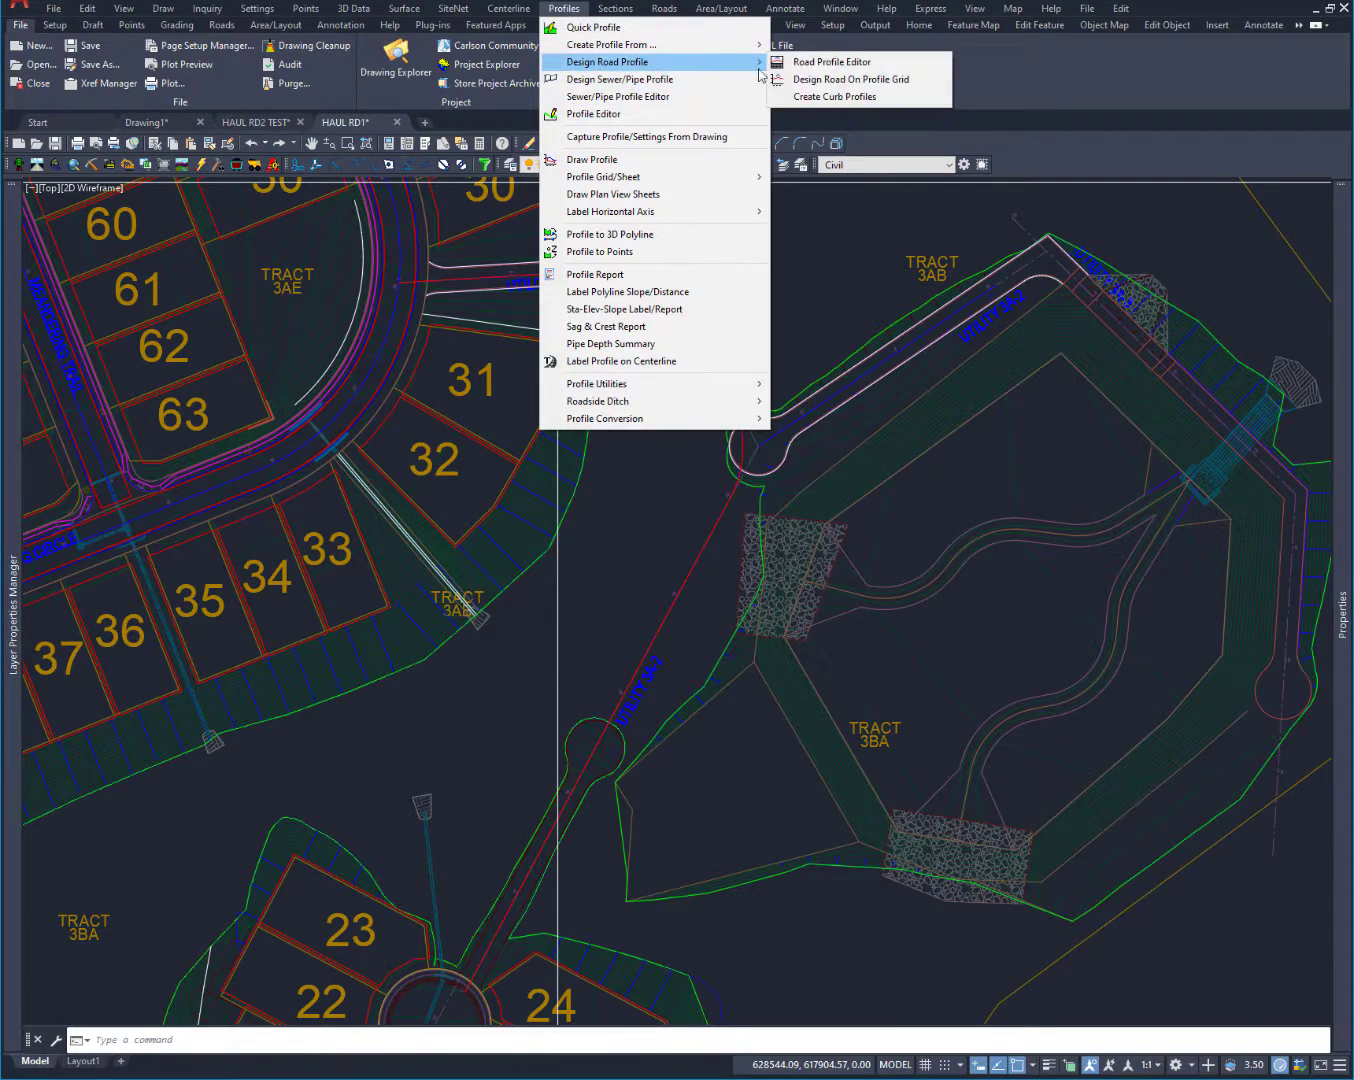
{"action": "left_click", "coordinate": [822, 64]}
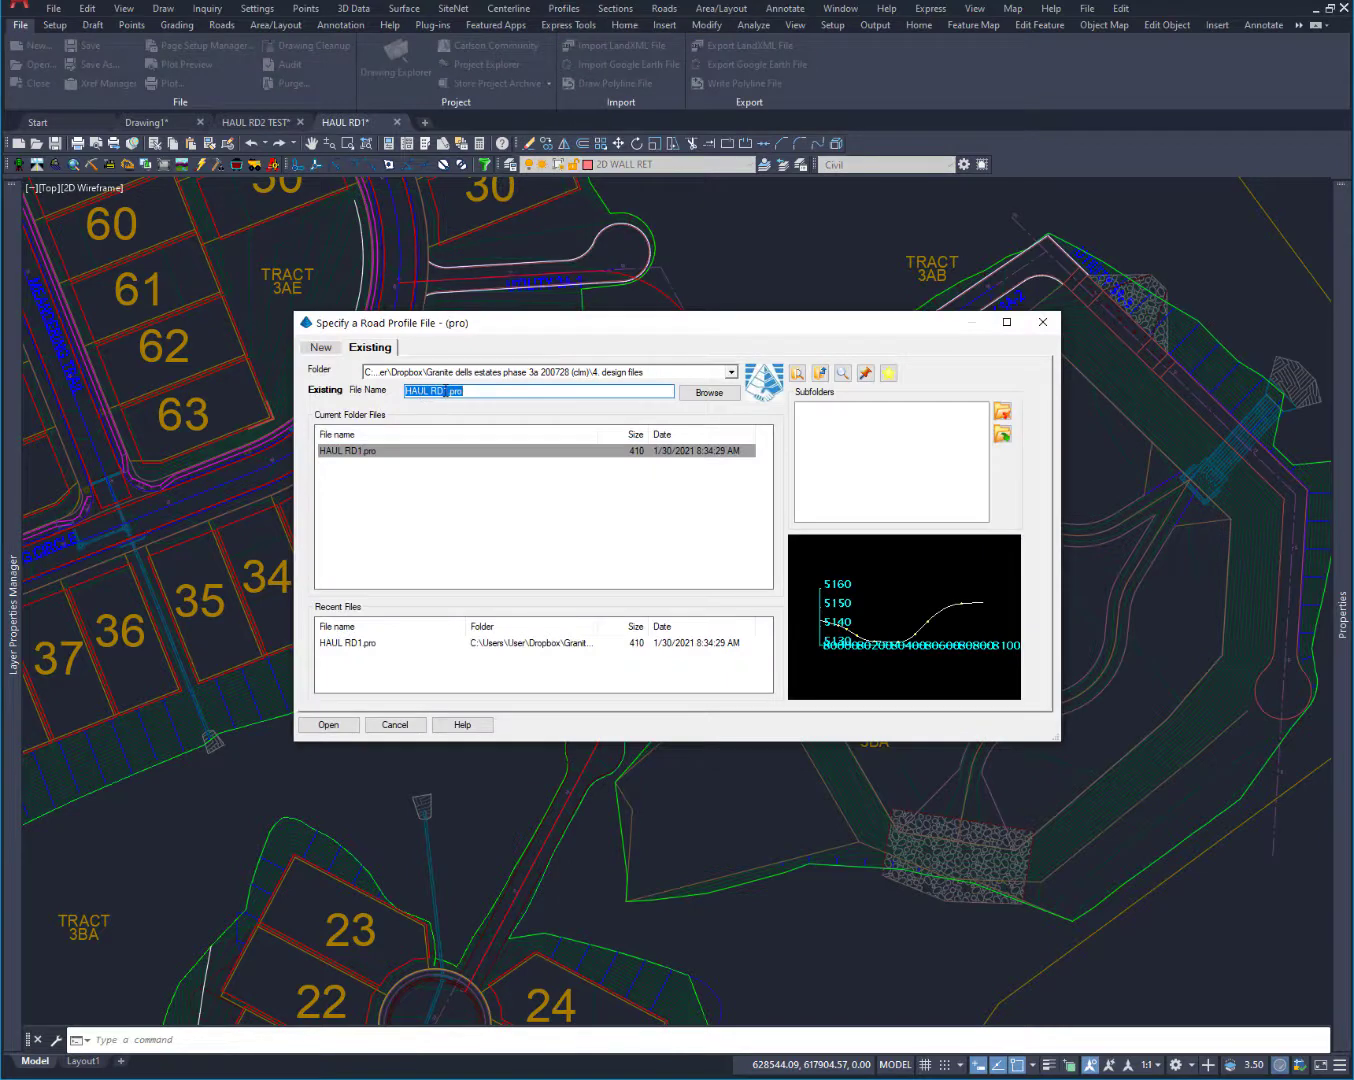
{"action": "left_click", "coordinate": [321, 347]}
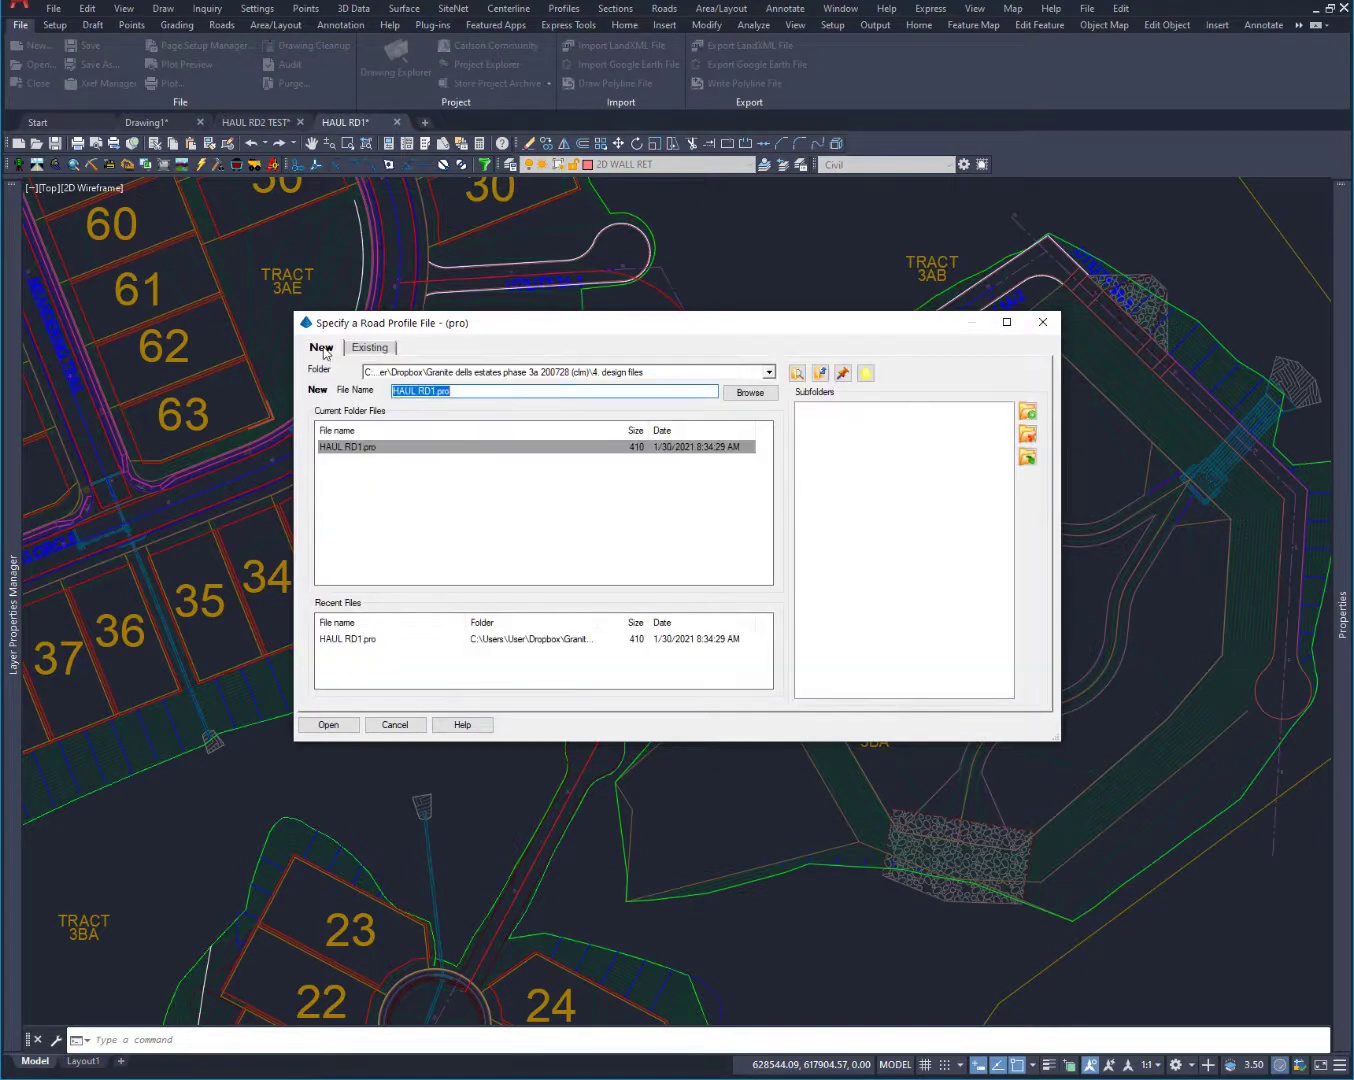
{"action": "left_click", "coordinate": [330, 727]}
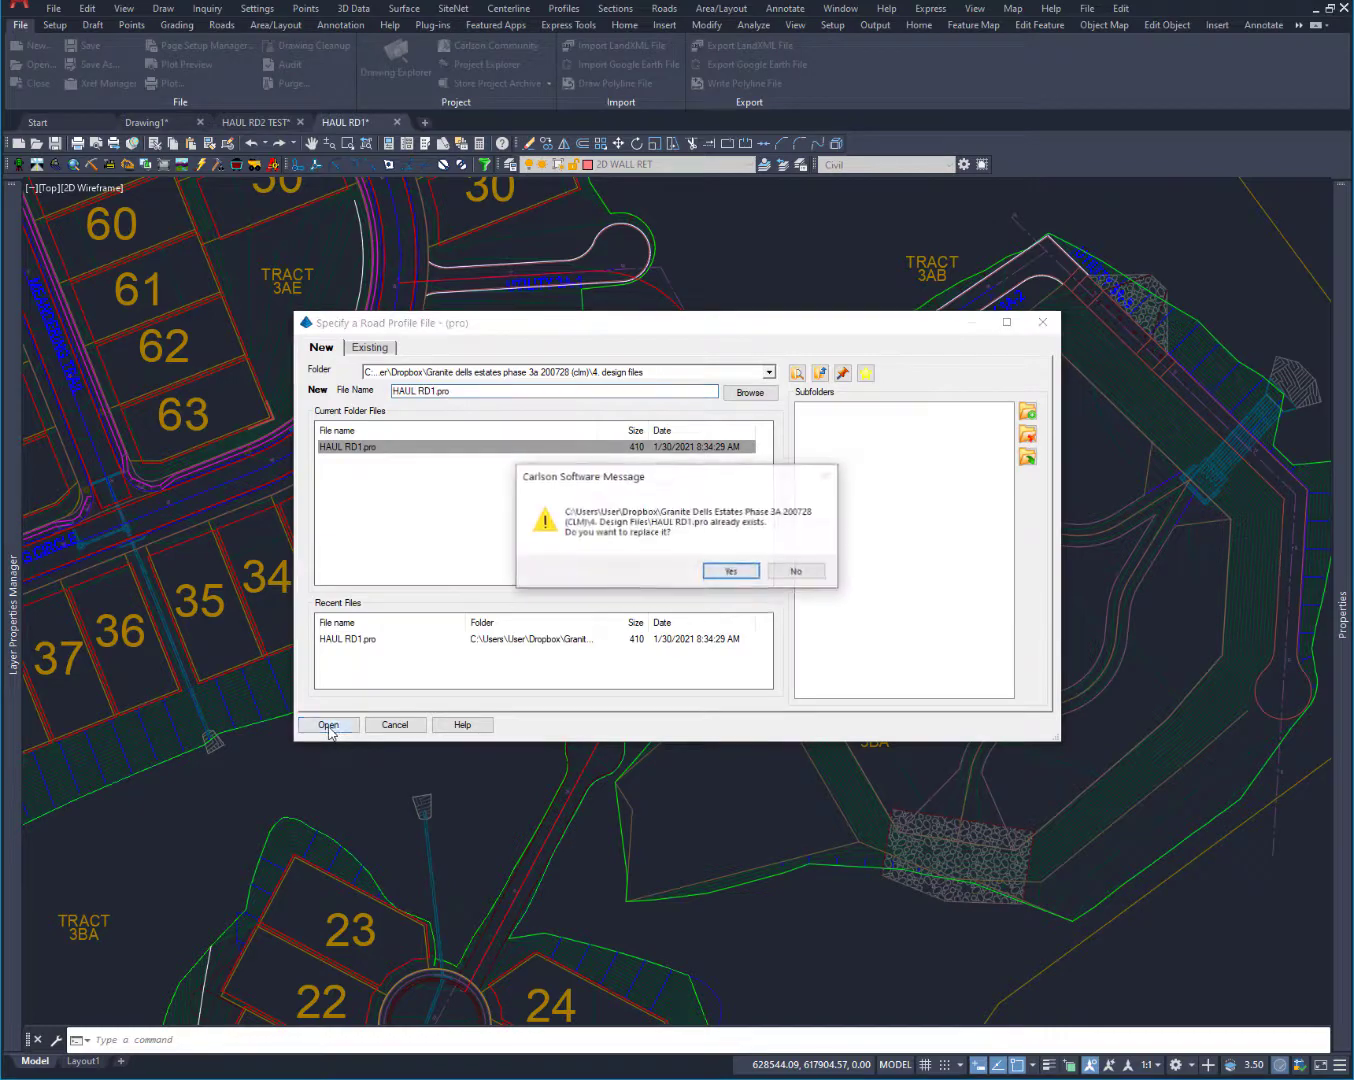
{"action": "left_click", "coordinate": [734, 572]}
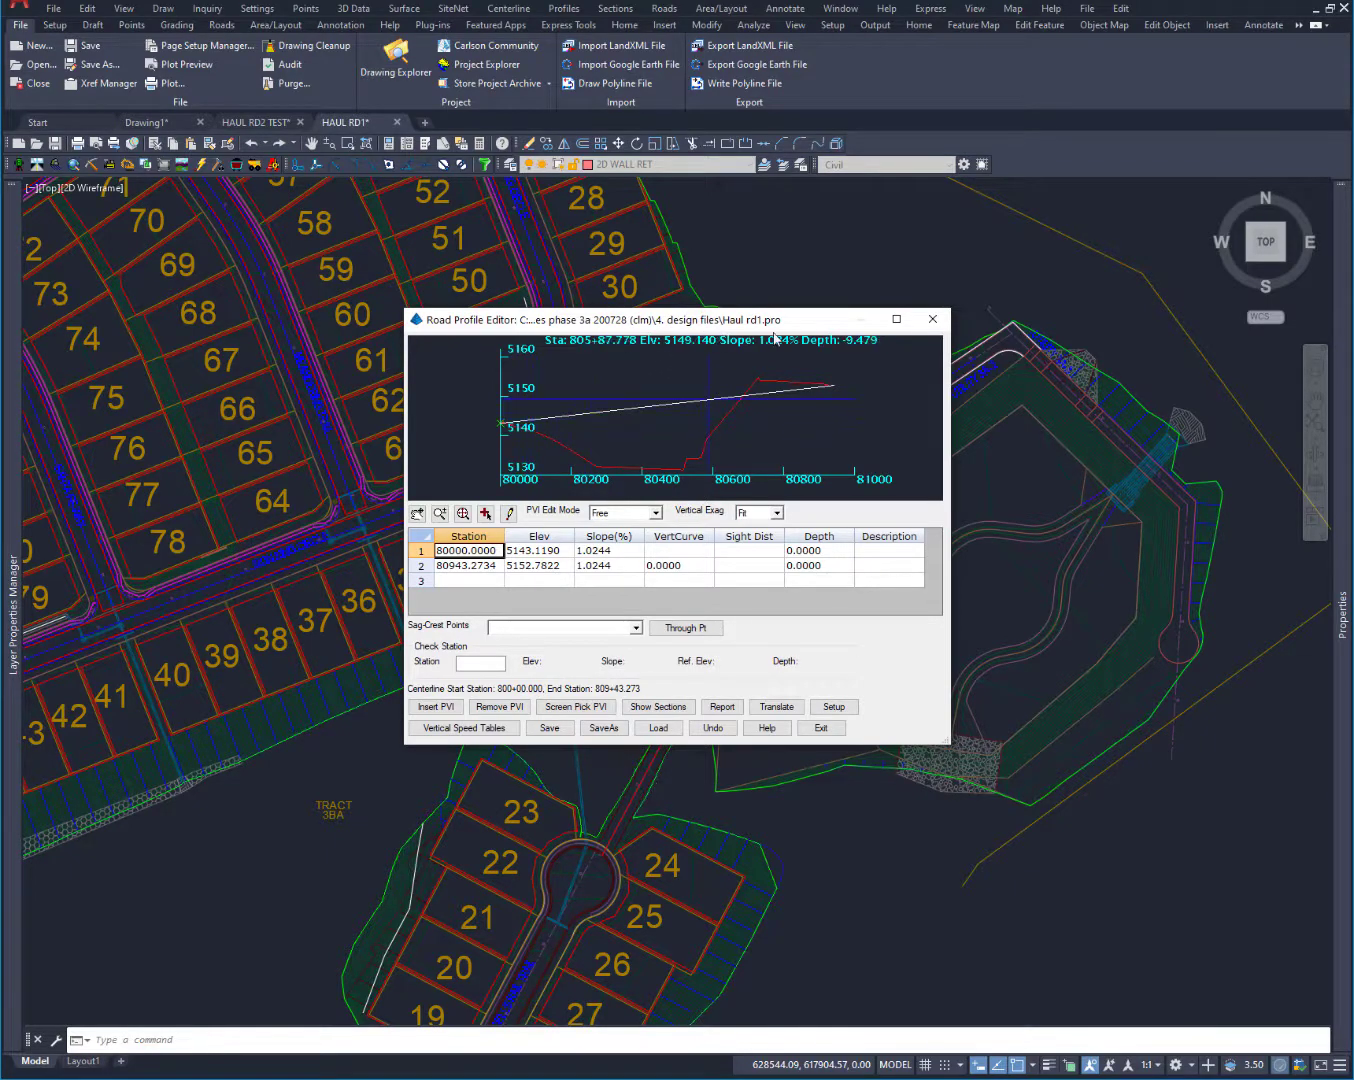
Move and resize the Road Profile Editor window so the graph and PVI table are larger.
{"action": "left_click_drag", "start_coordinate": [761, 321], "coordinate": [443, 263]}
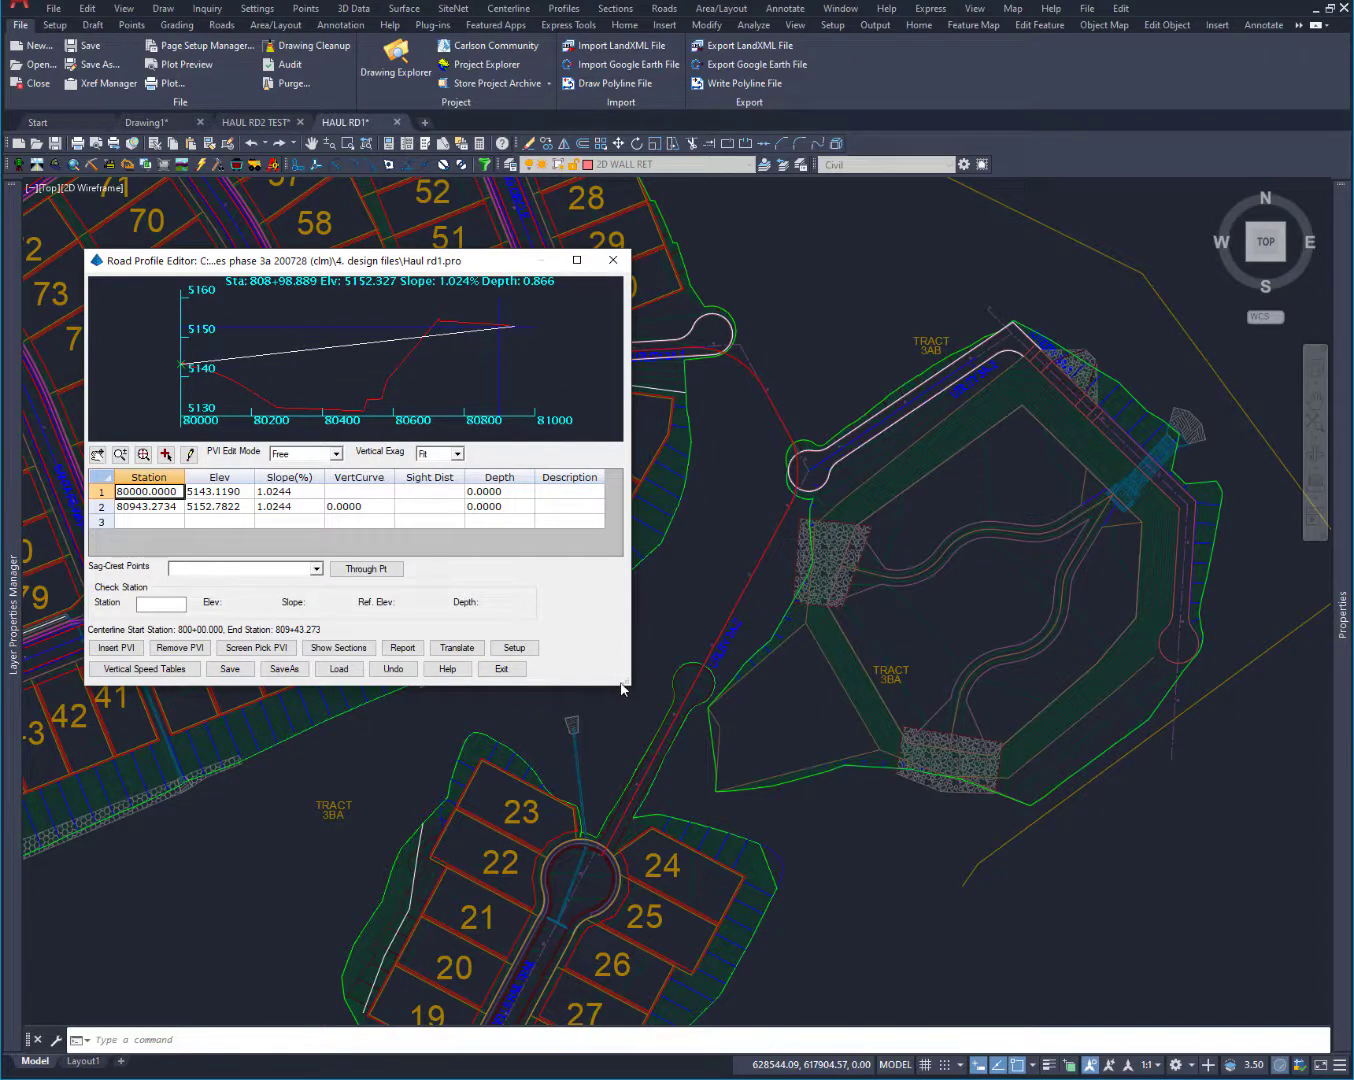
{"action": "left_click_drag", "start_coordinate": [632, 687], "coordinate": [1255, 959]}
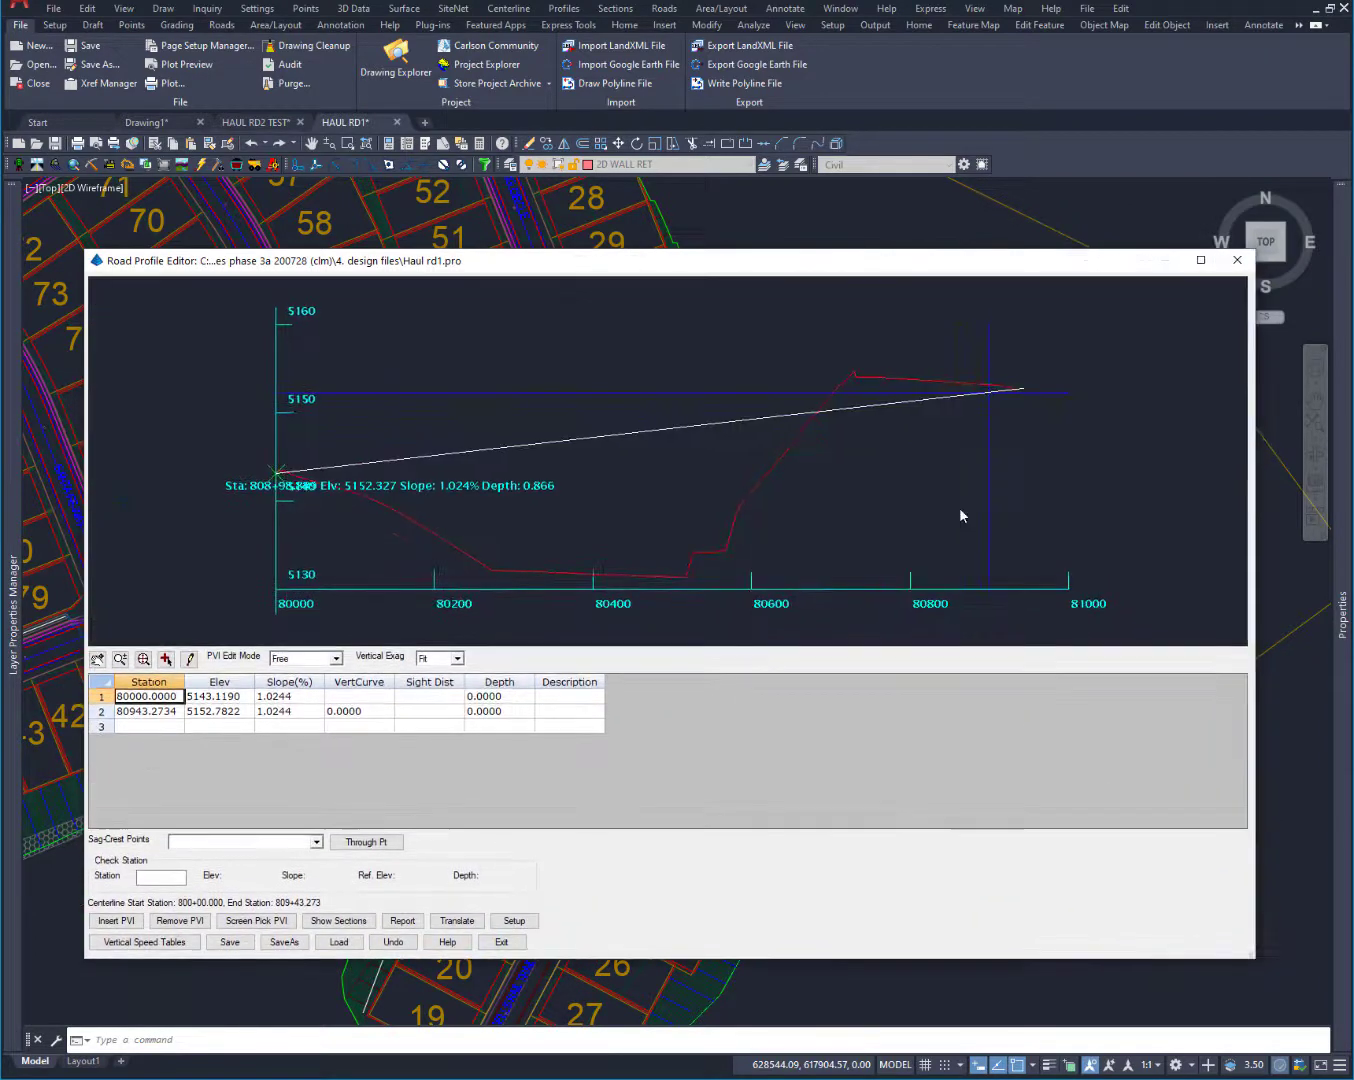
{"action": "left_click_drag", "start_coordinate": [727, 270], "coordinate": [703, 211]}
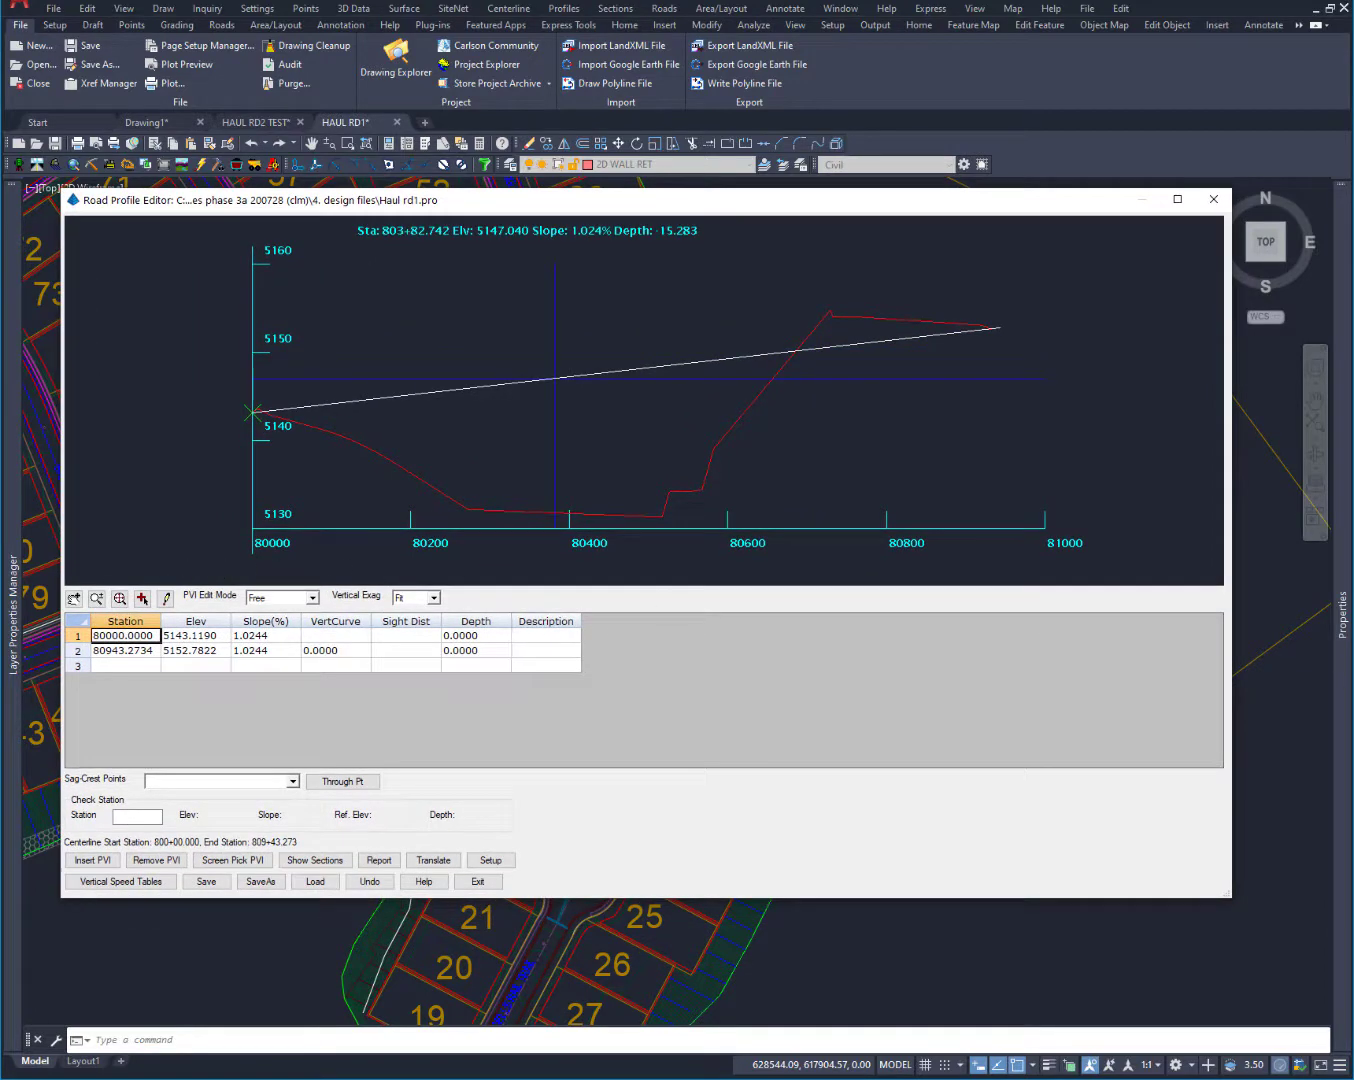
Add a PVI on the grade and drag it down to station 80270.5437, elevation 5132.3468.
{"action": "left_click", "coordinate": [379, 398]}
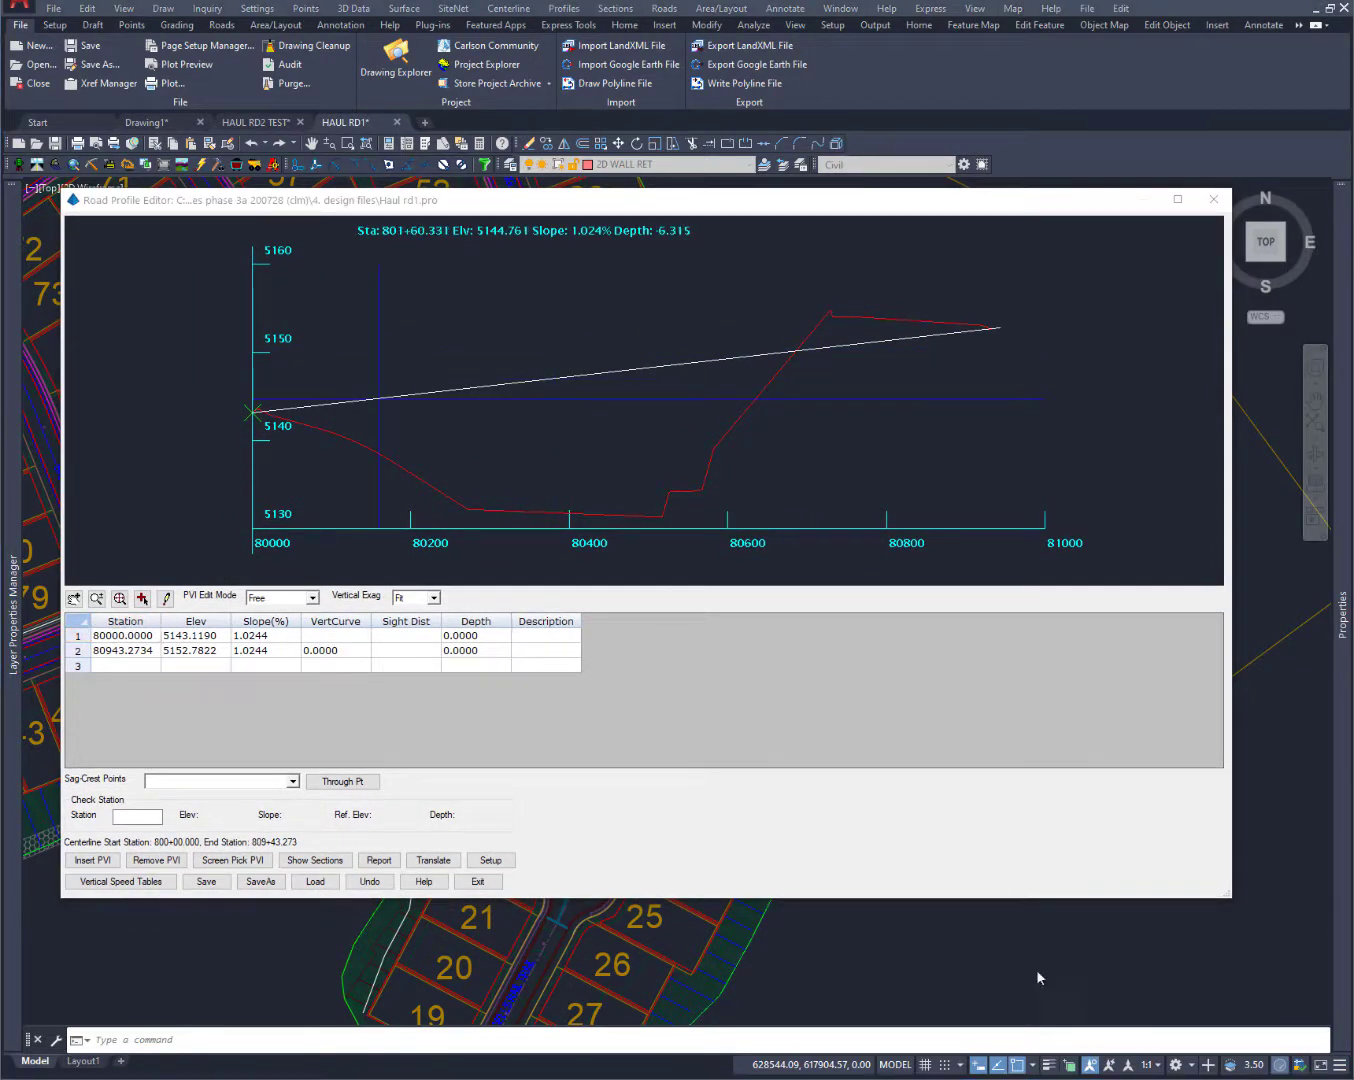
{"action": "left_click", "coordinate": [117, 649]}
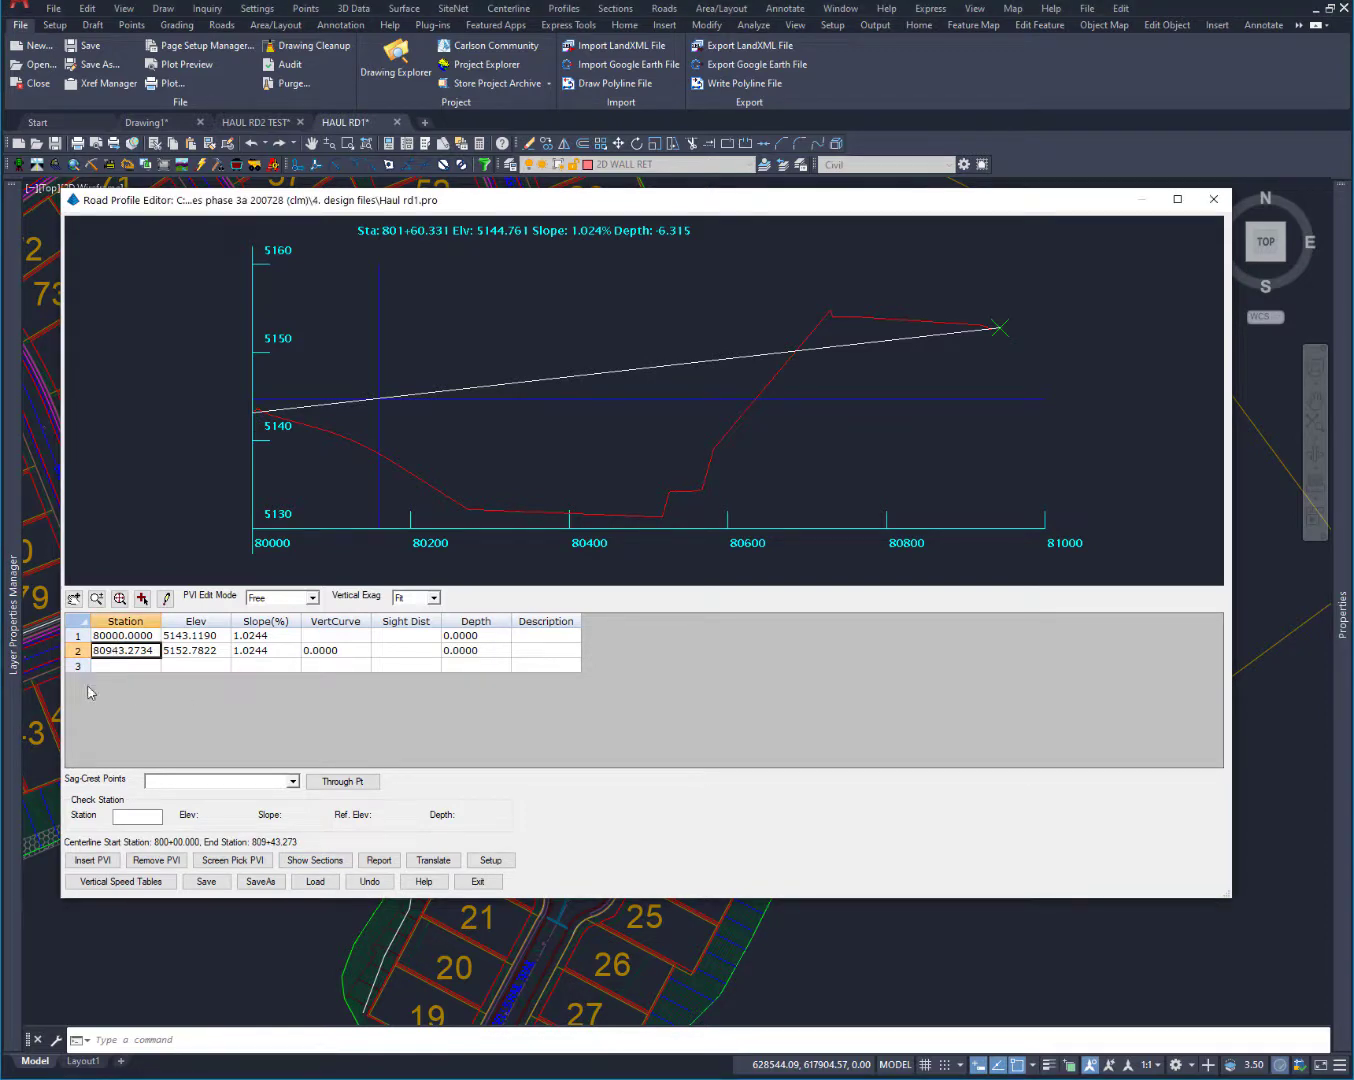
{"action": "left_click", "coordinate": [143, 599]}
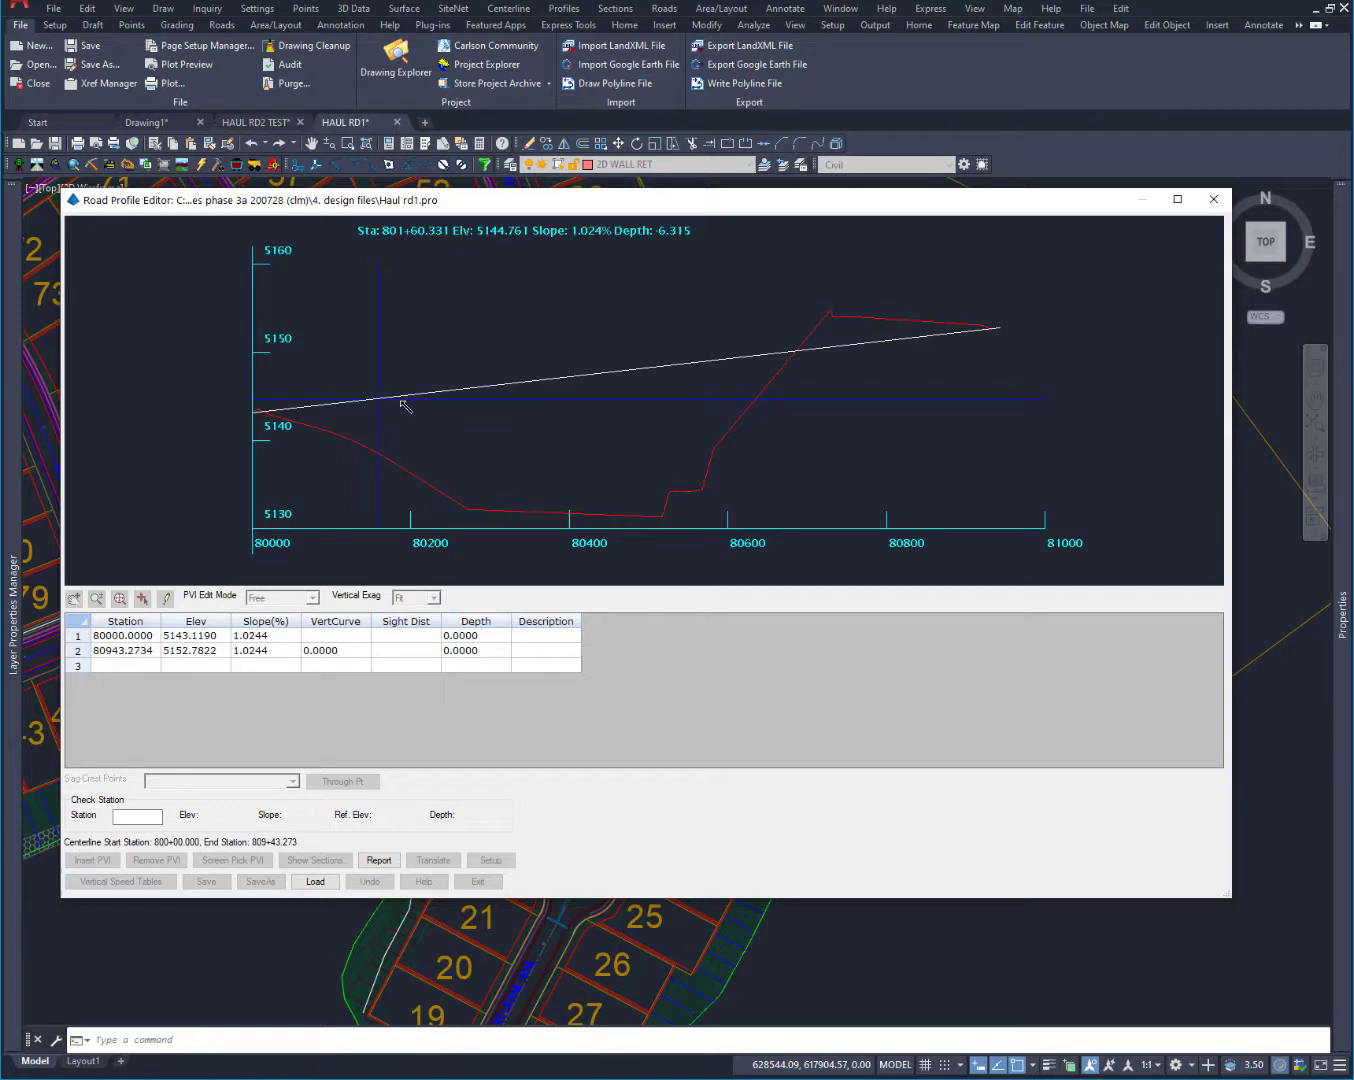
{"action": "left_click", "coordinate": [455, 393]}
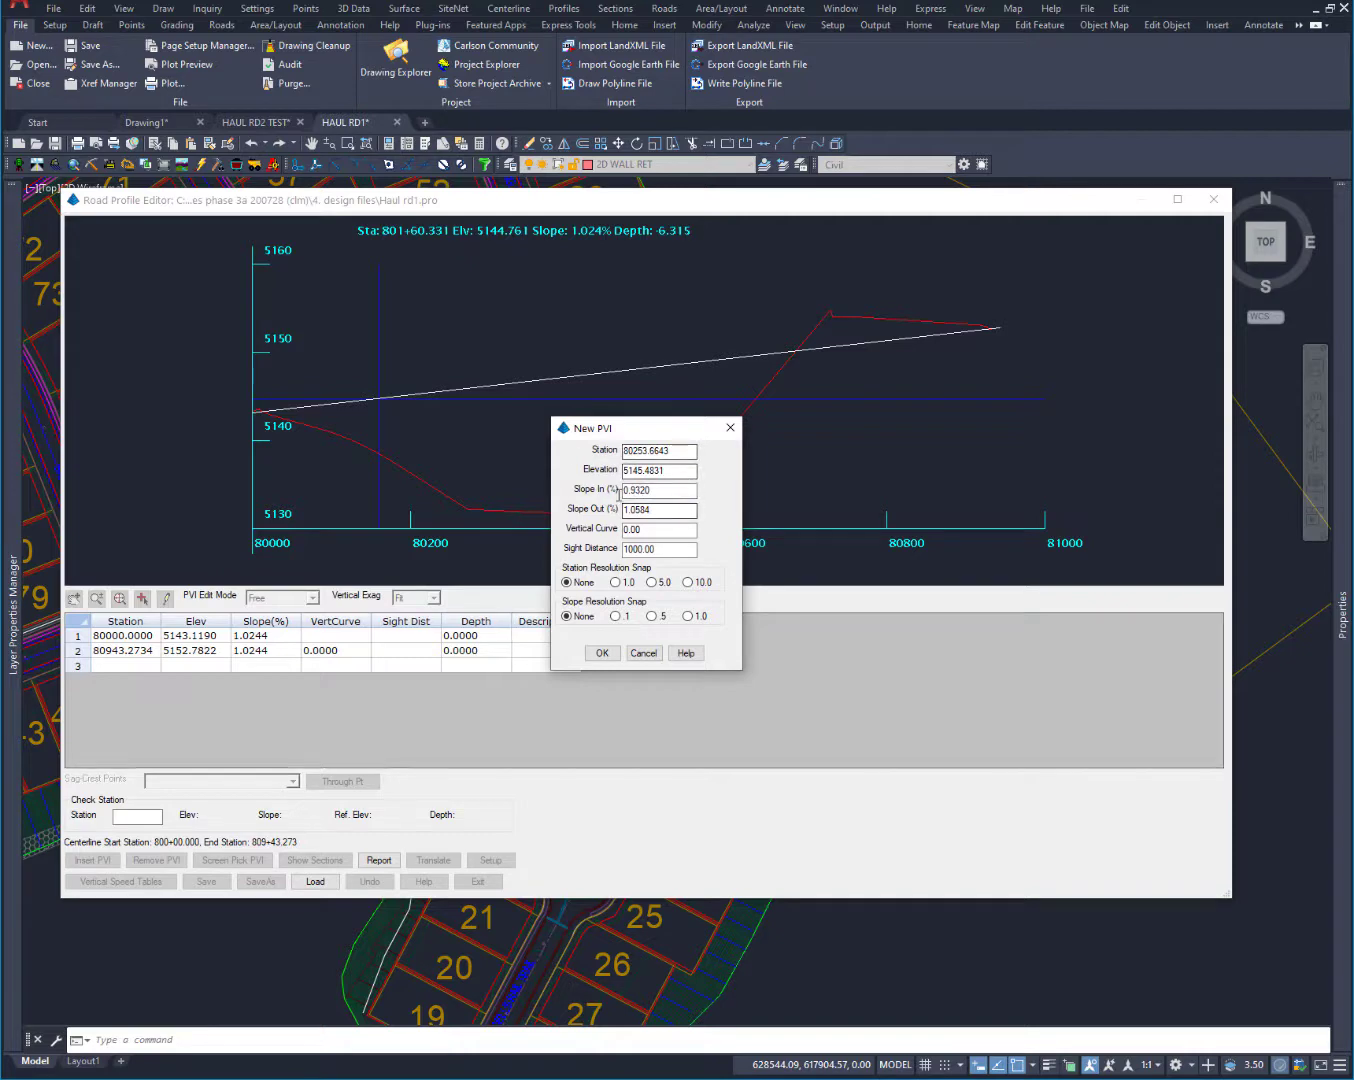
{"action": "left_click", "coordinate": [603, 654]}
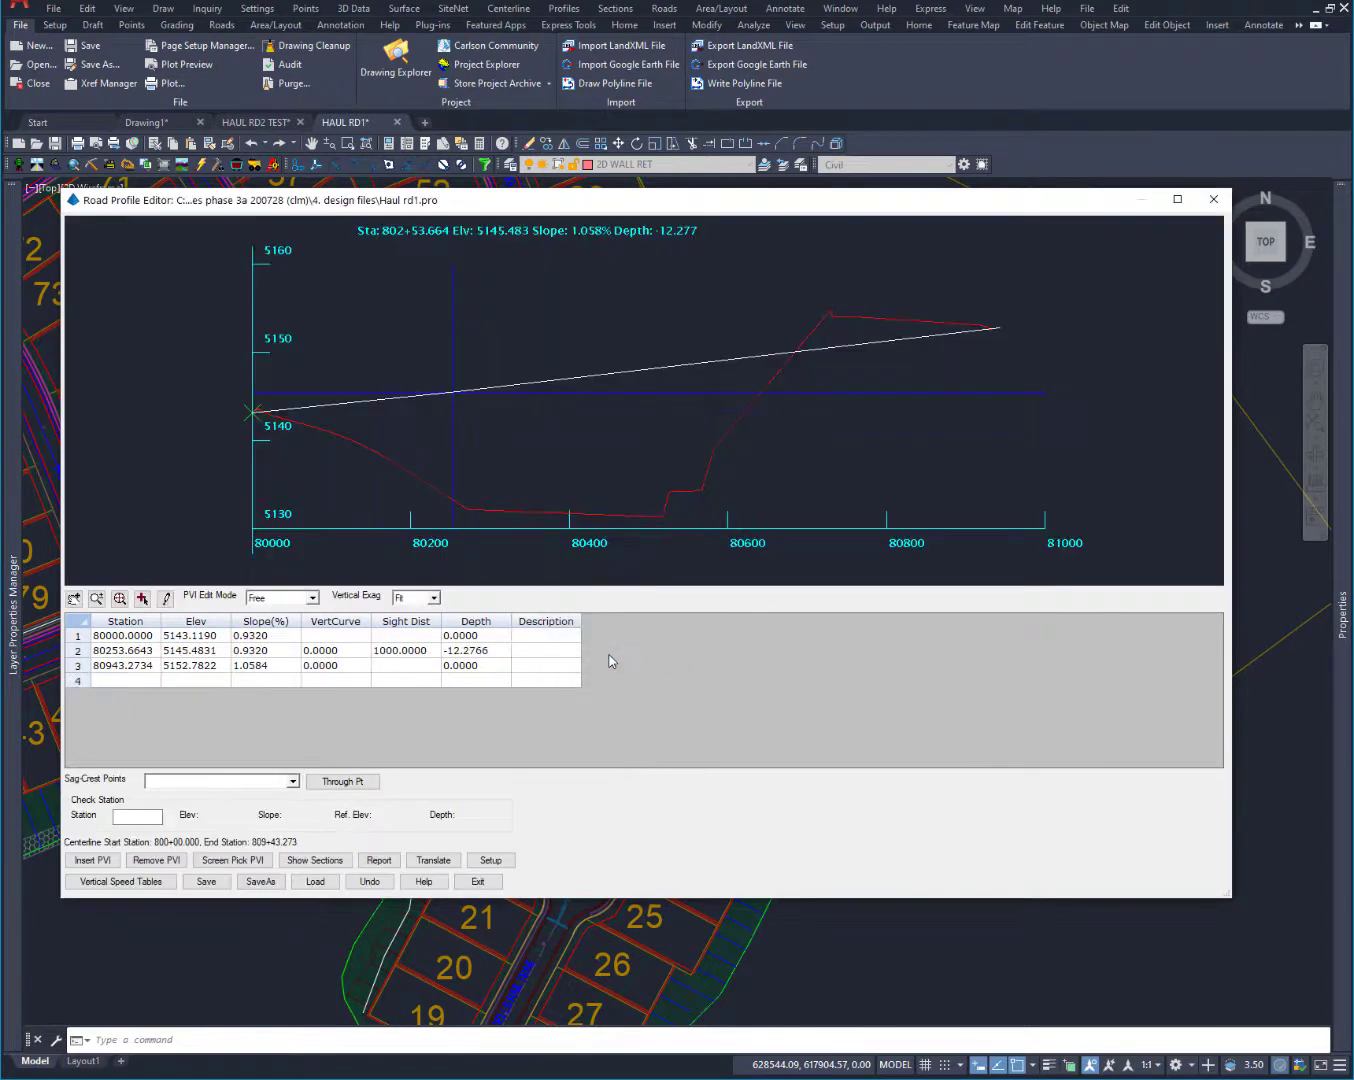
{"action": "left_click", "coordinate": [190, 650]}
{"action": "left_click", "coordinate": [165, 599]}
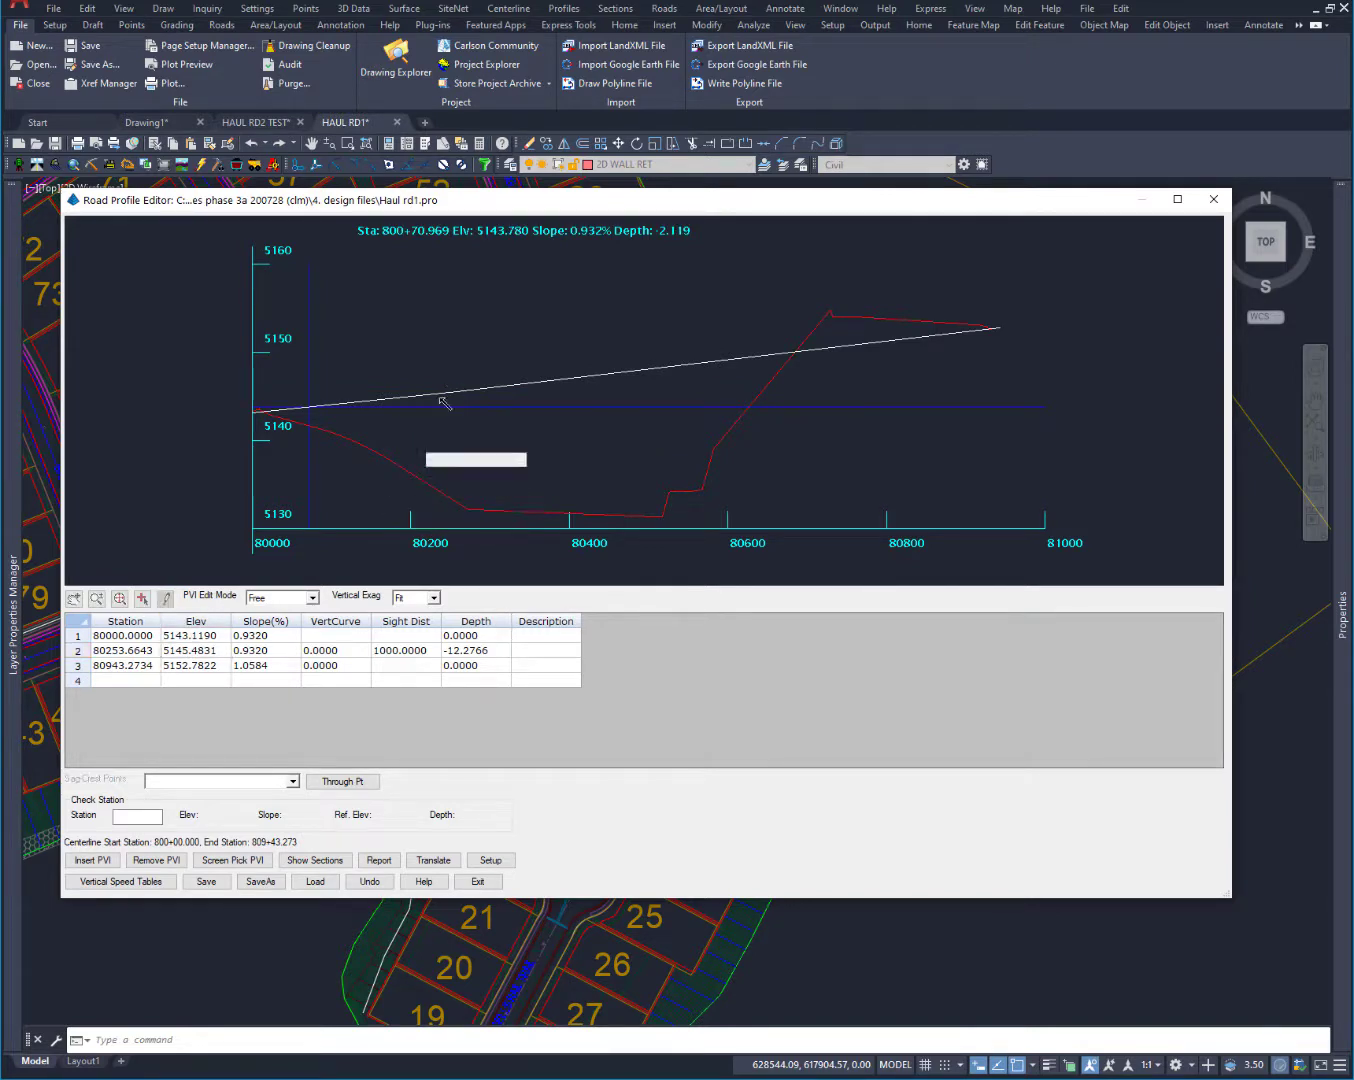
{"action": "mouse_move", "coordinate": [453, 392]}
{"action": "left_mouse_down"}
{"action": "mouse_move", "coordinate": [455, 485]}
{"action": "mouse_move", "coordinate": [470, 512]}
{"action": "left_mouse_up"}
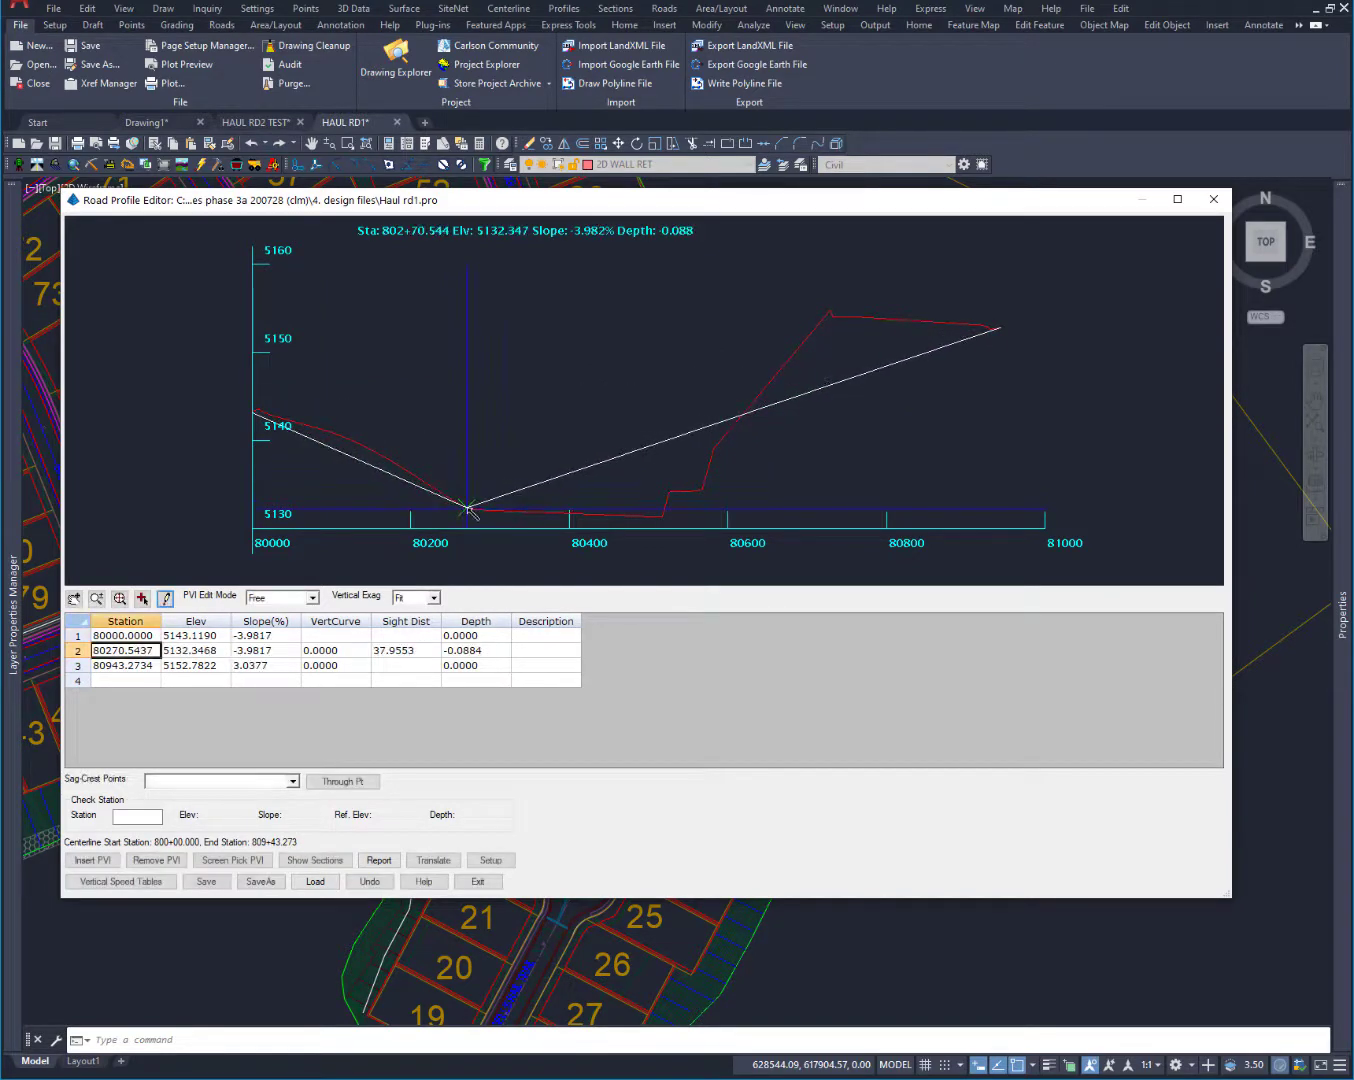
Add a PVI near station 80514 and nudge it to station 80516.7849, elevation 5131.5426.
{"action": "left_click", "coordinate": [209, 667]}
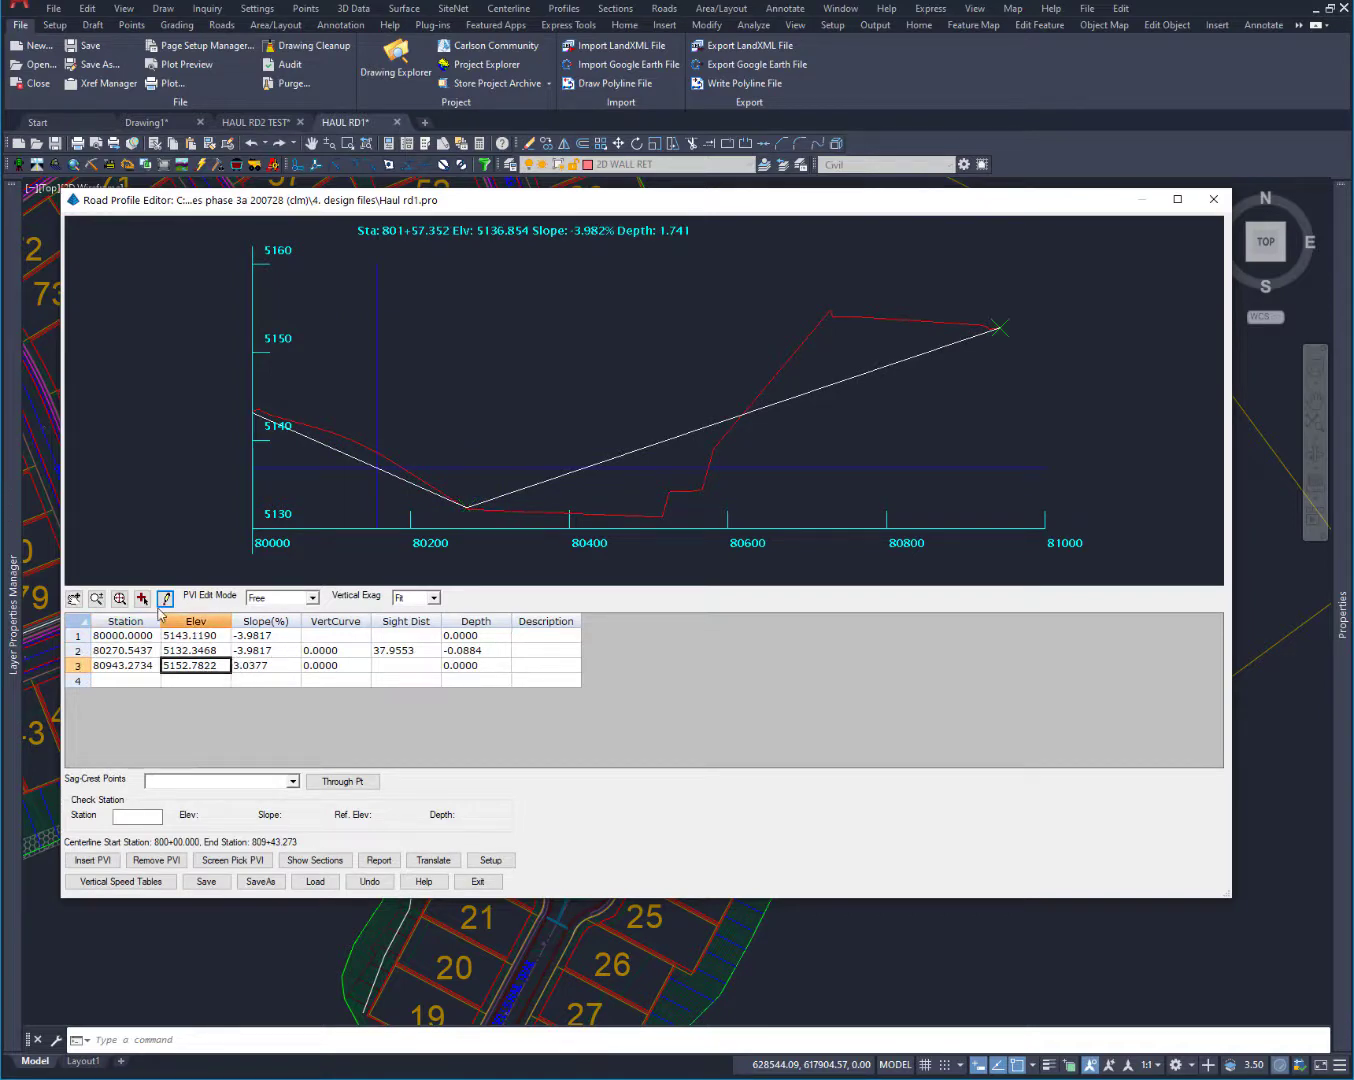
{"action": "left_click", "coordinate": [661, 509]}
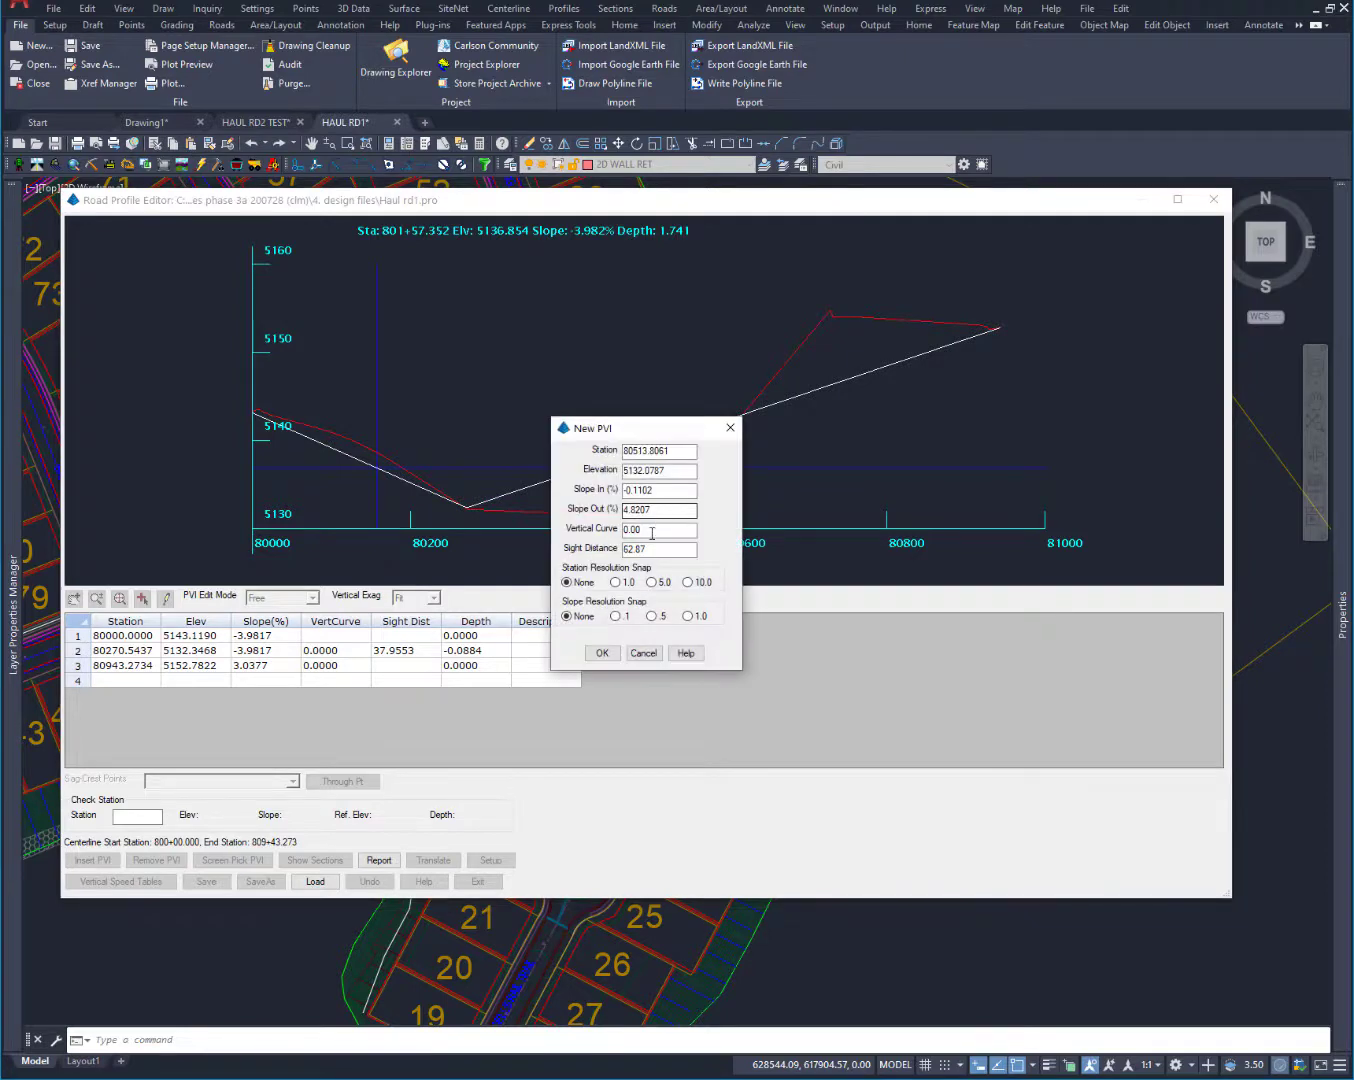
{"action": "left_click", "coordinate": [601, 652]}
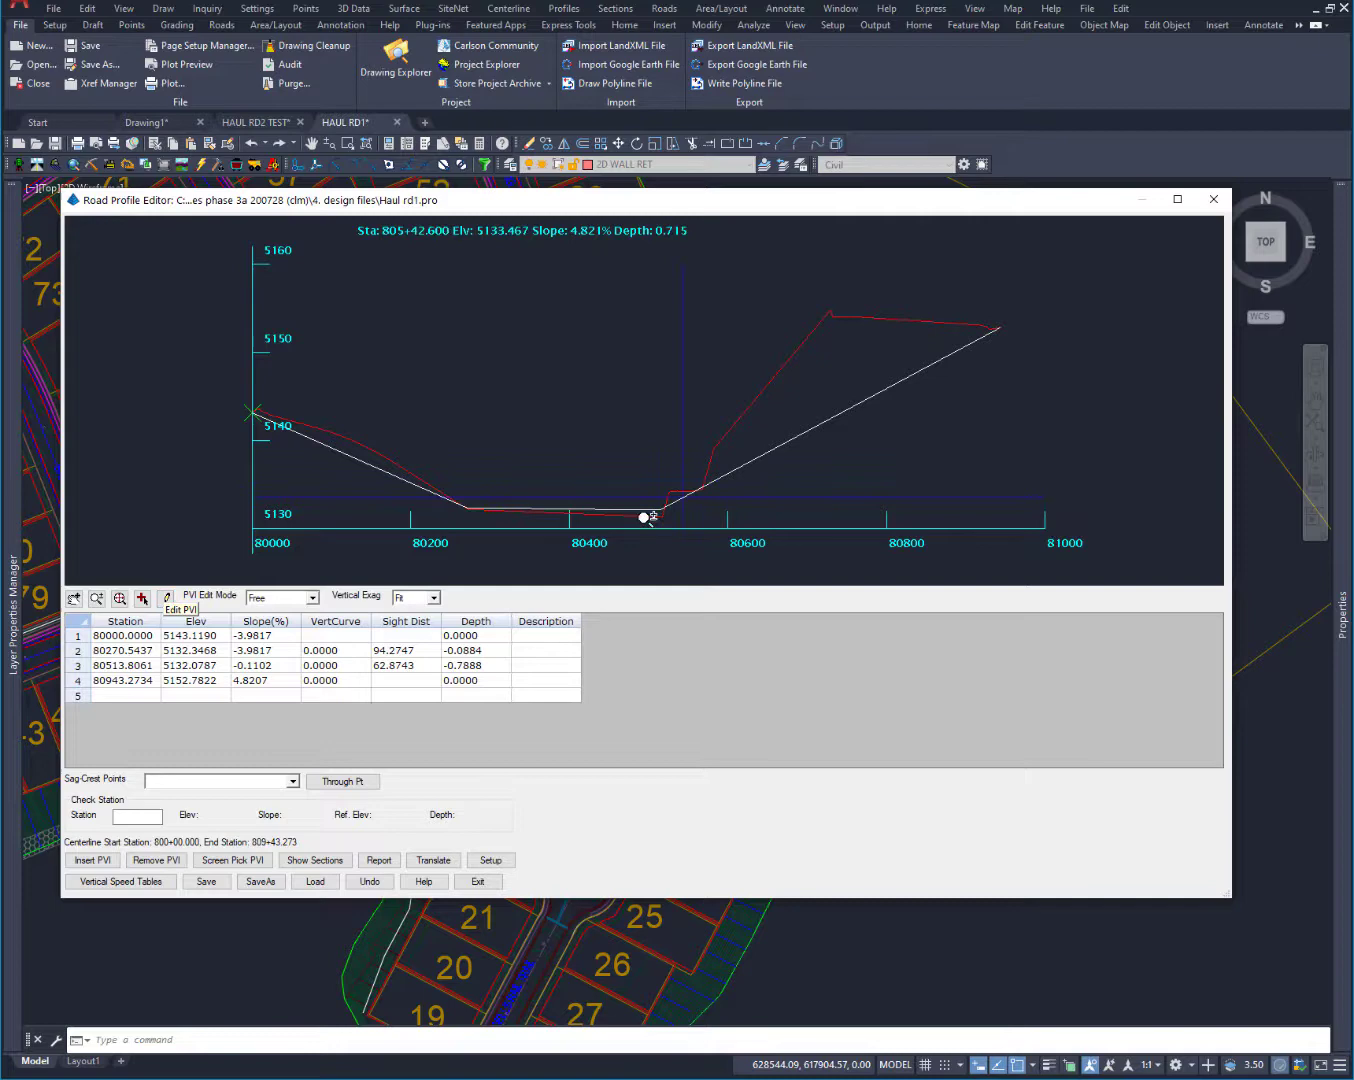
{"action": "left_click", "coordinate": [168, 599]}
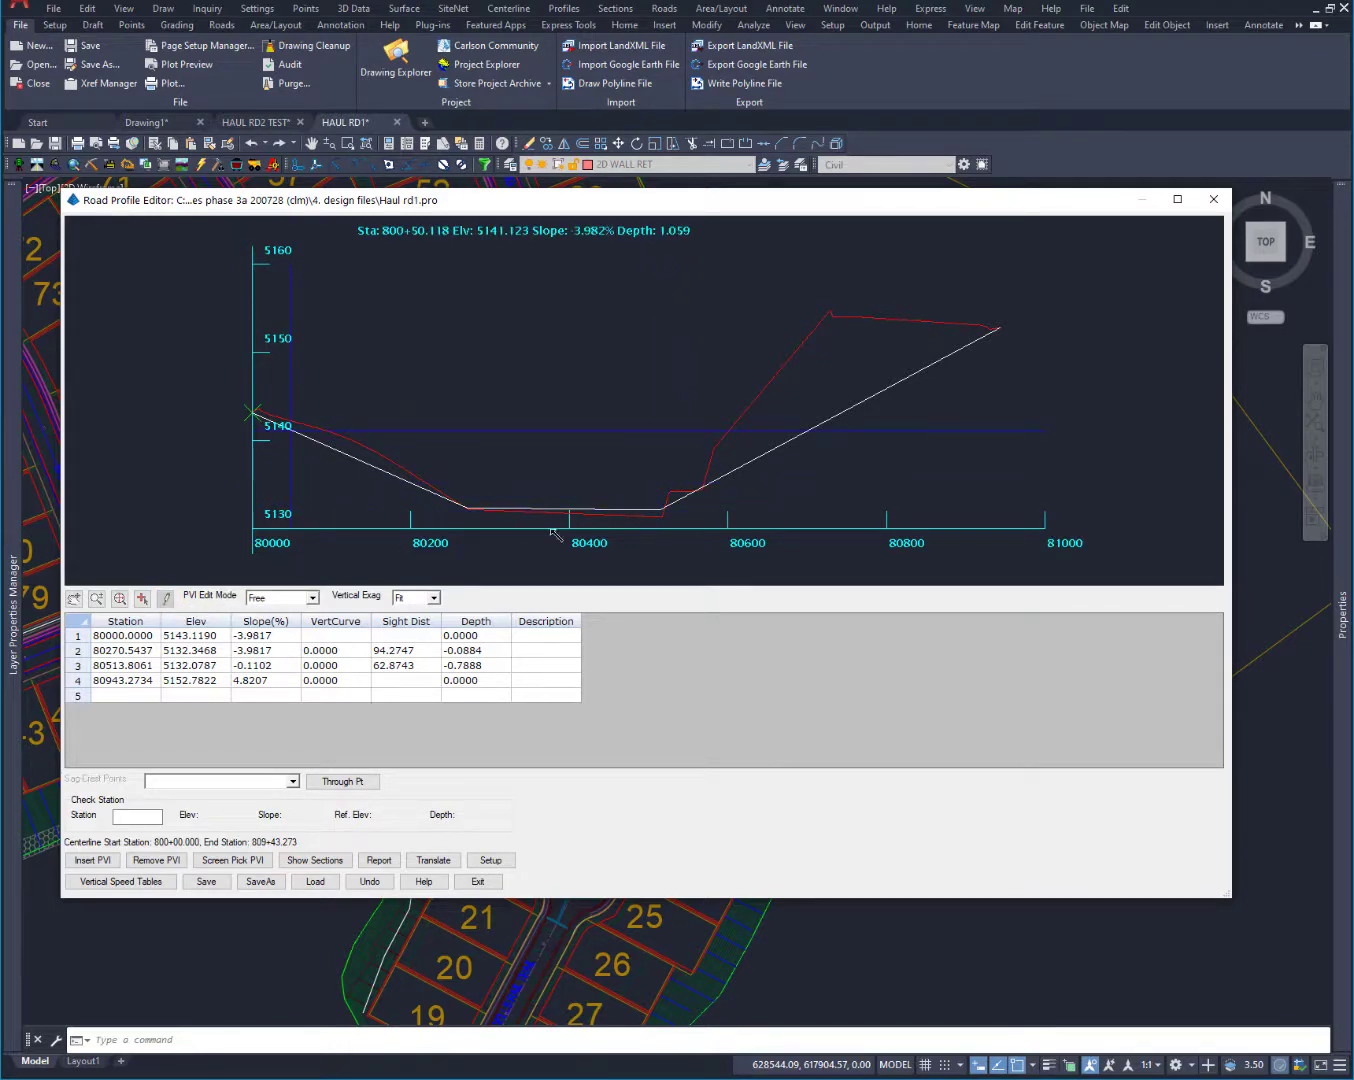
{"action": "left_click", "coordinate": [664, 514]}
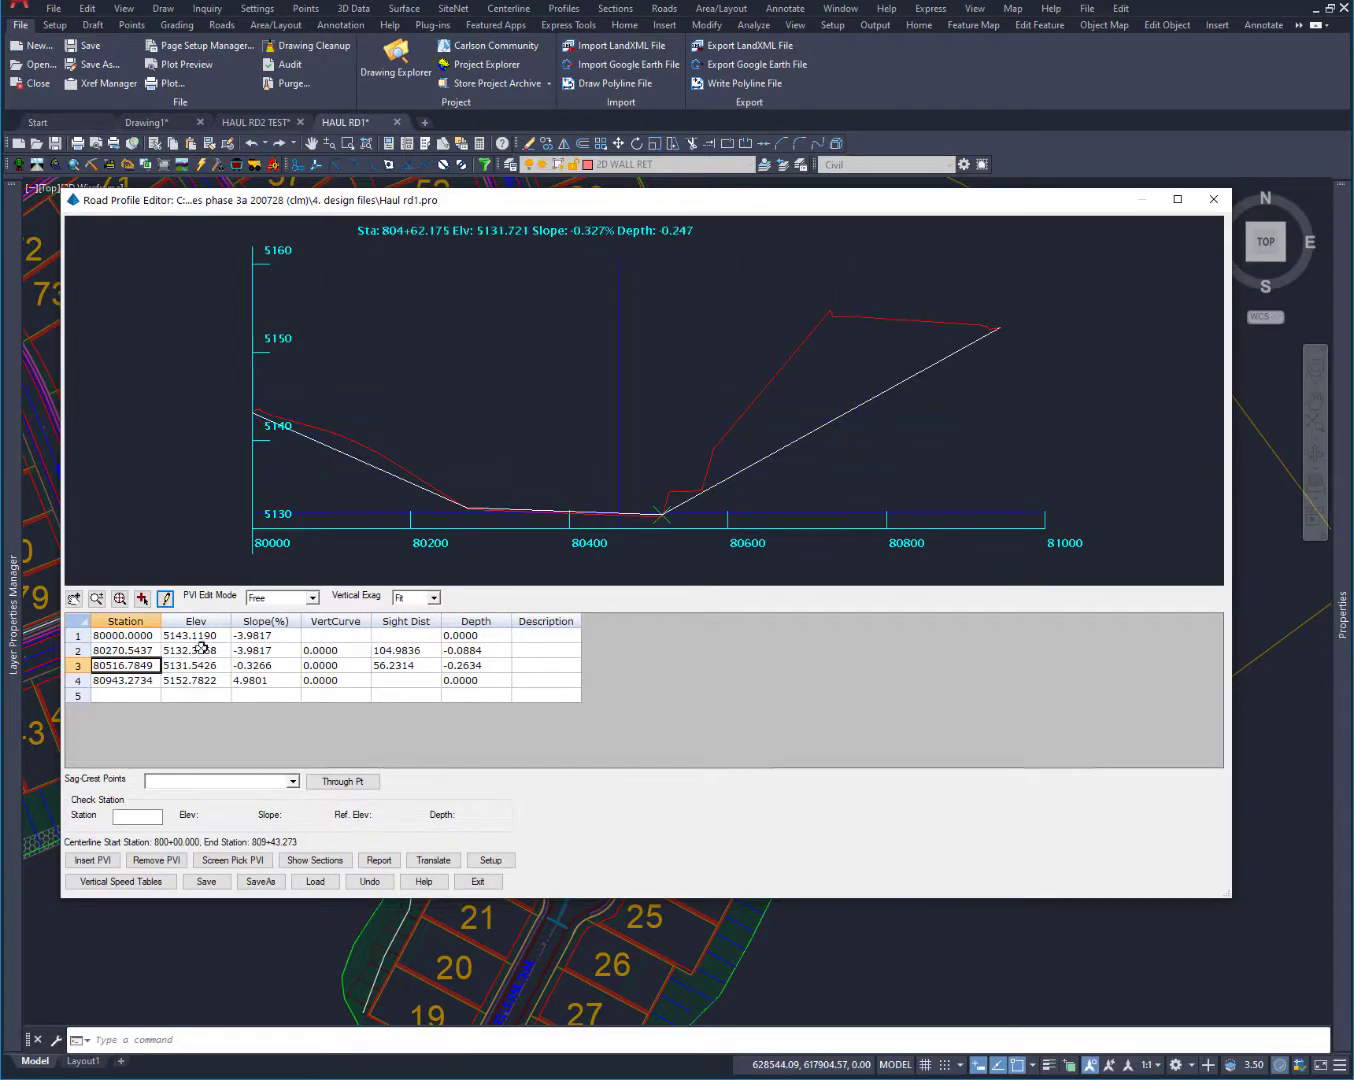
Insert another PVI on the climb and raise it to station 80716.3593, elevation 5152.0957.
{"action": "left_click", "coordinate": [147, 681]}
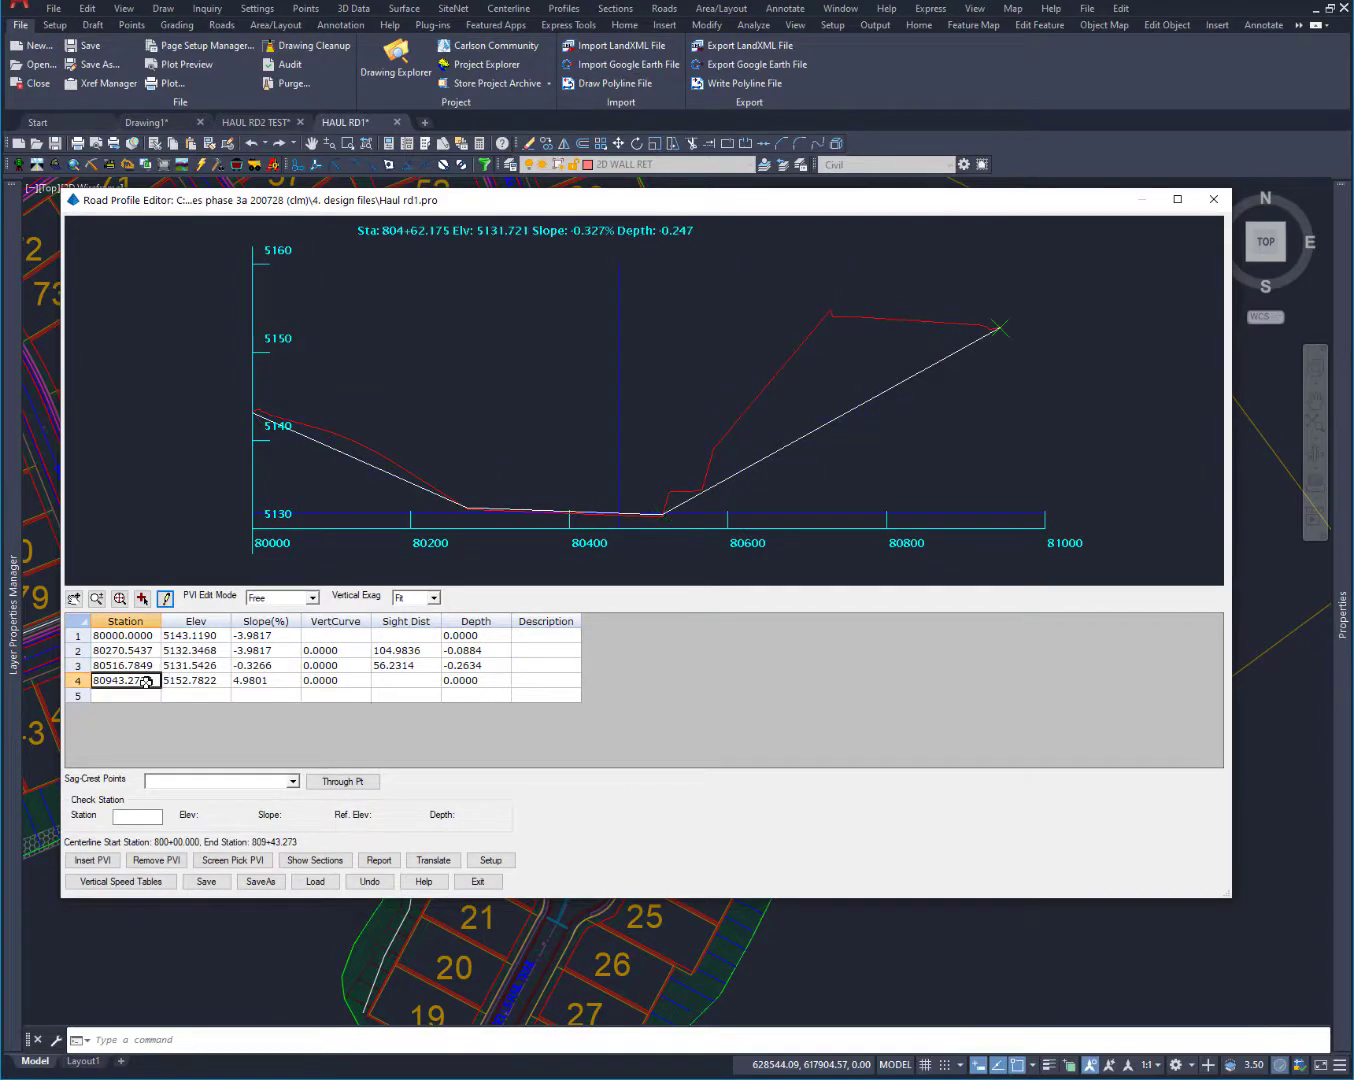
{"action": "left_click", "coordinate": [142, 598]}
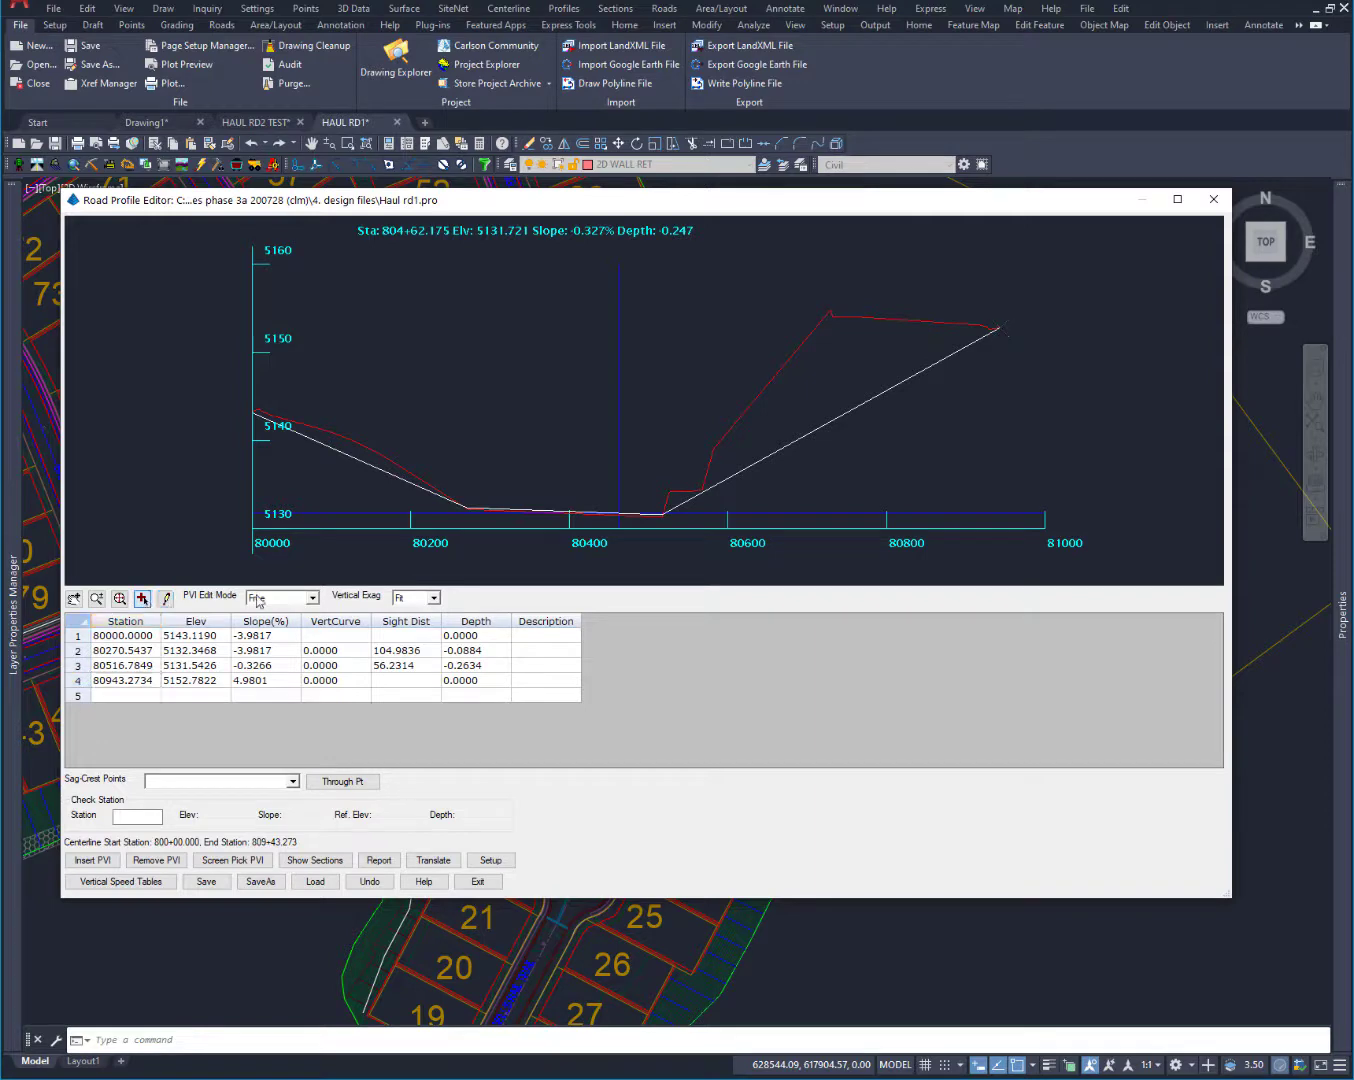
{"action": "left_click", "coordinate": [837, 421]}
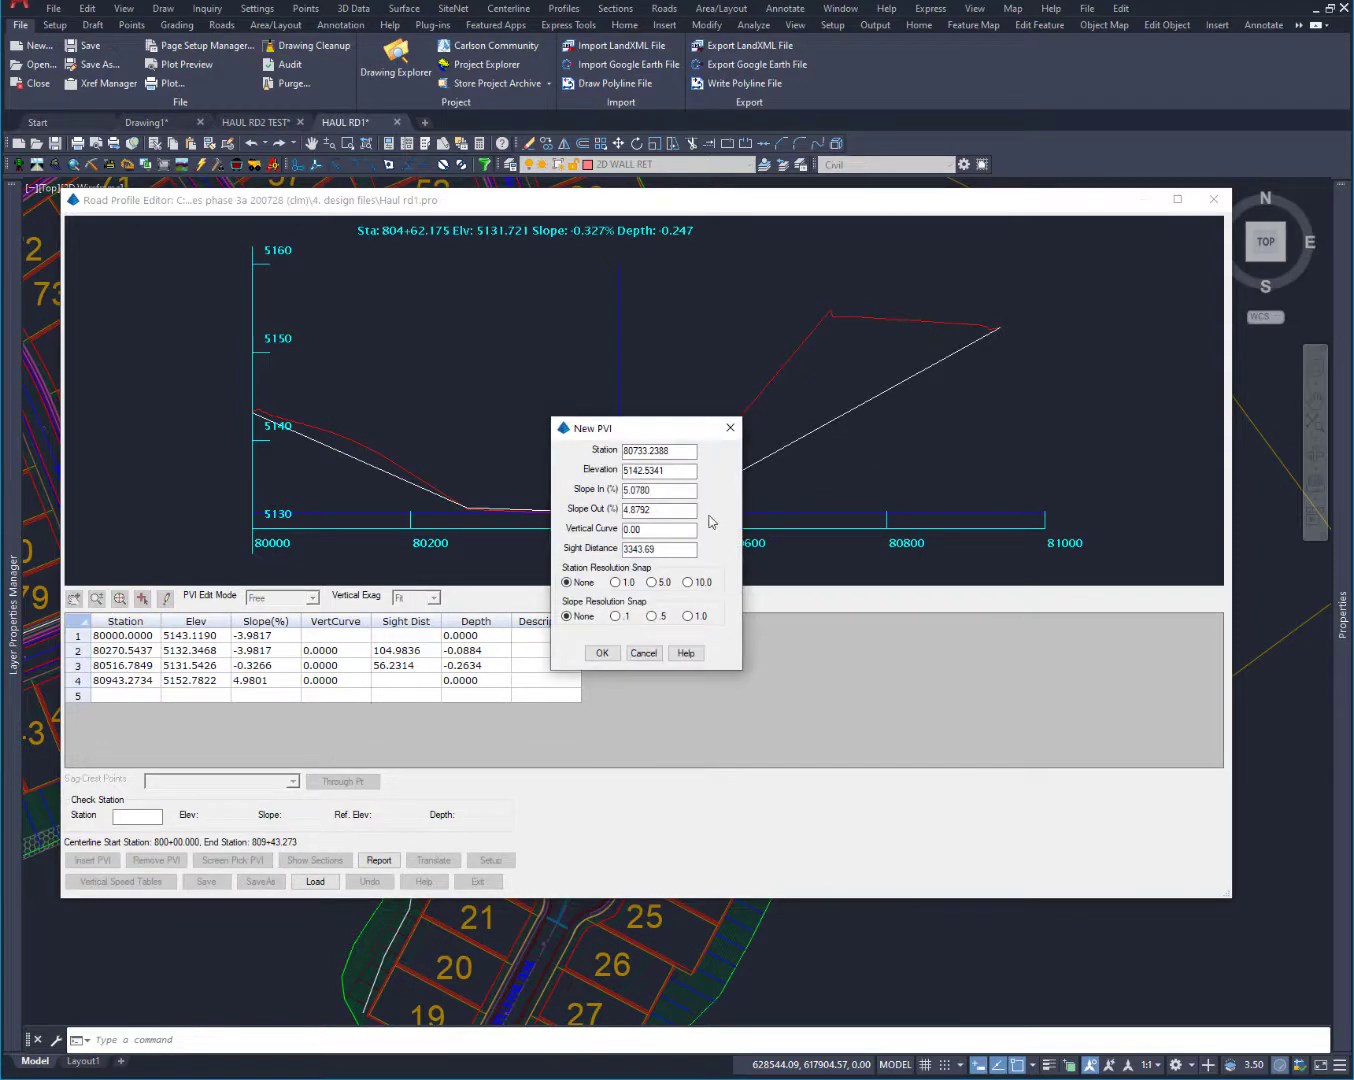
{"action": "left_click", "coordinate": [601, 652]}
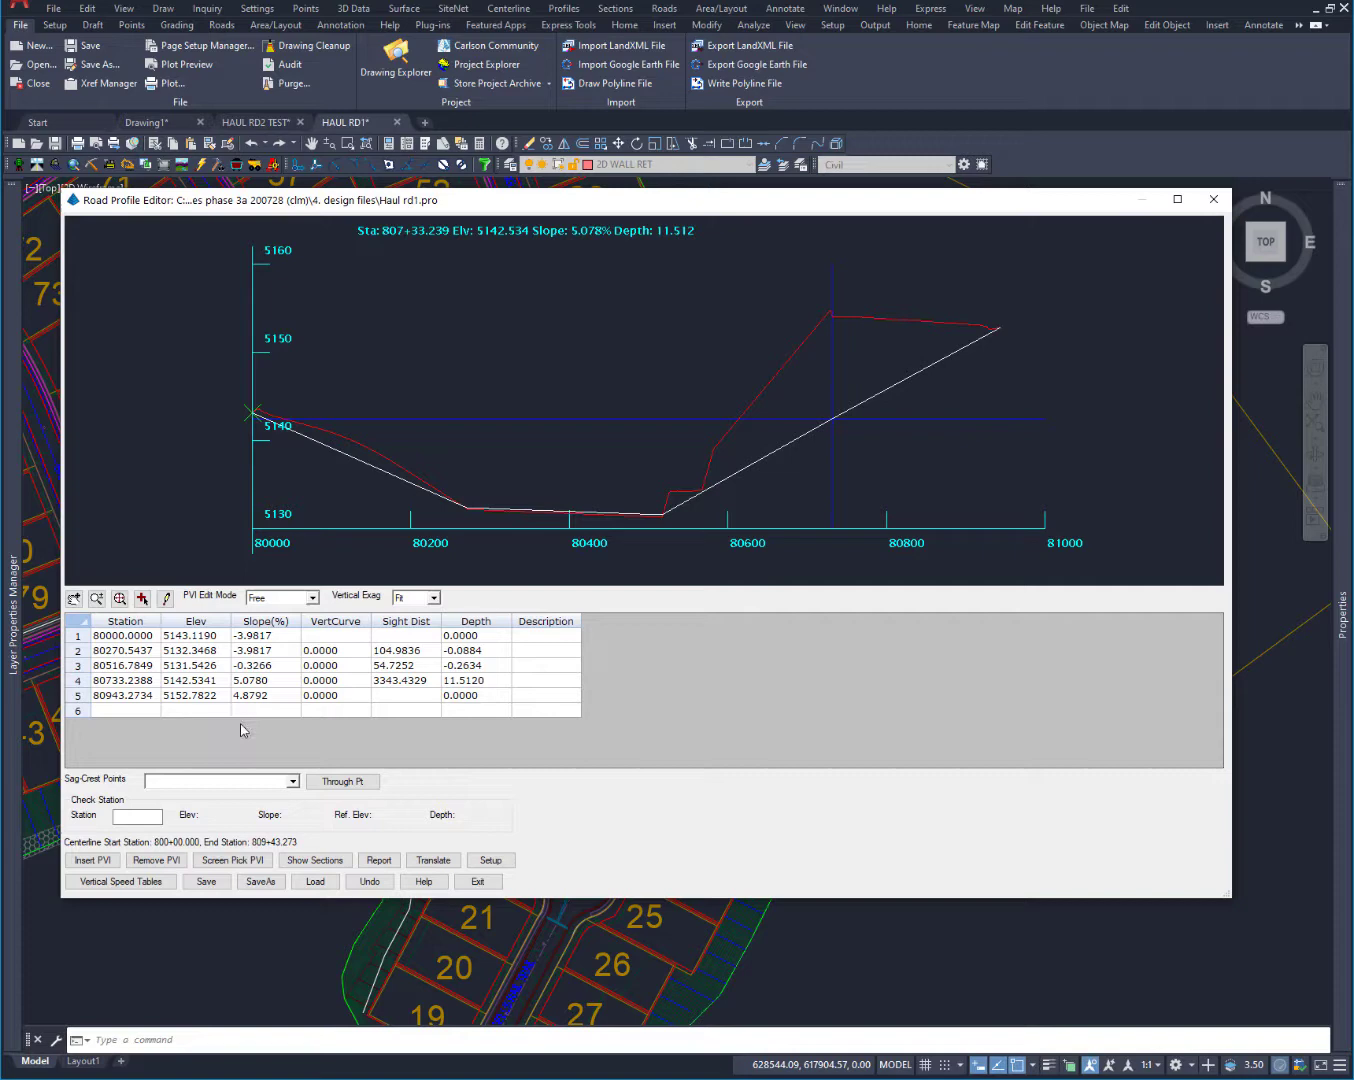
{"action": "left_click", "coordinate": [265, 680]}
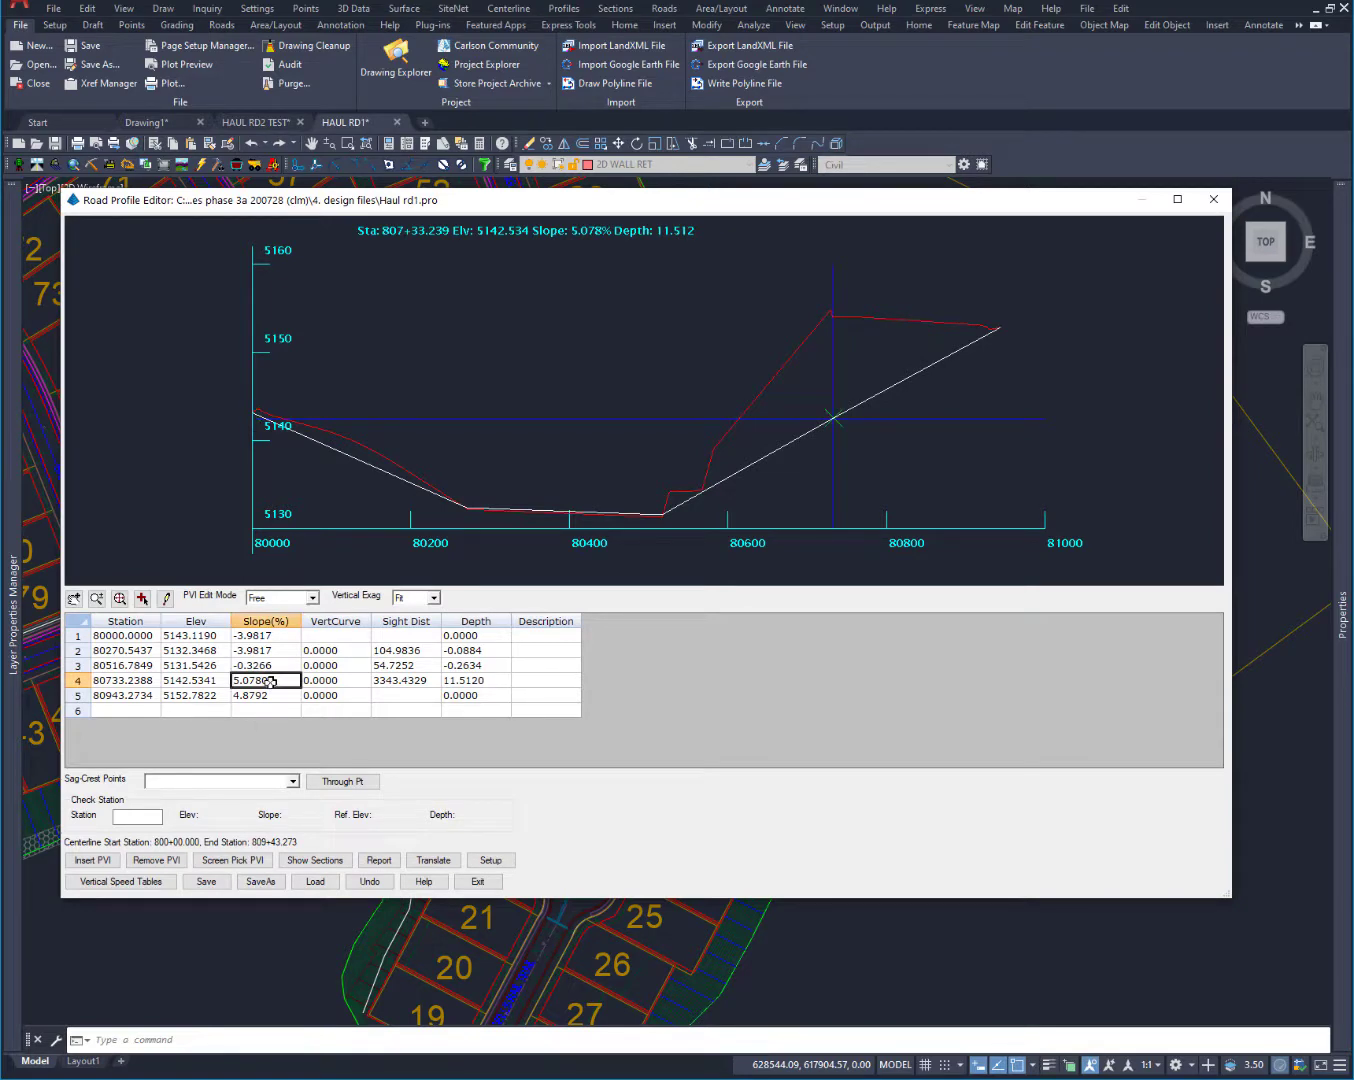
{"action": "left_click", "coordinate": [166, 599]}
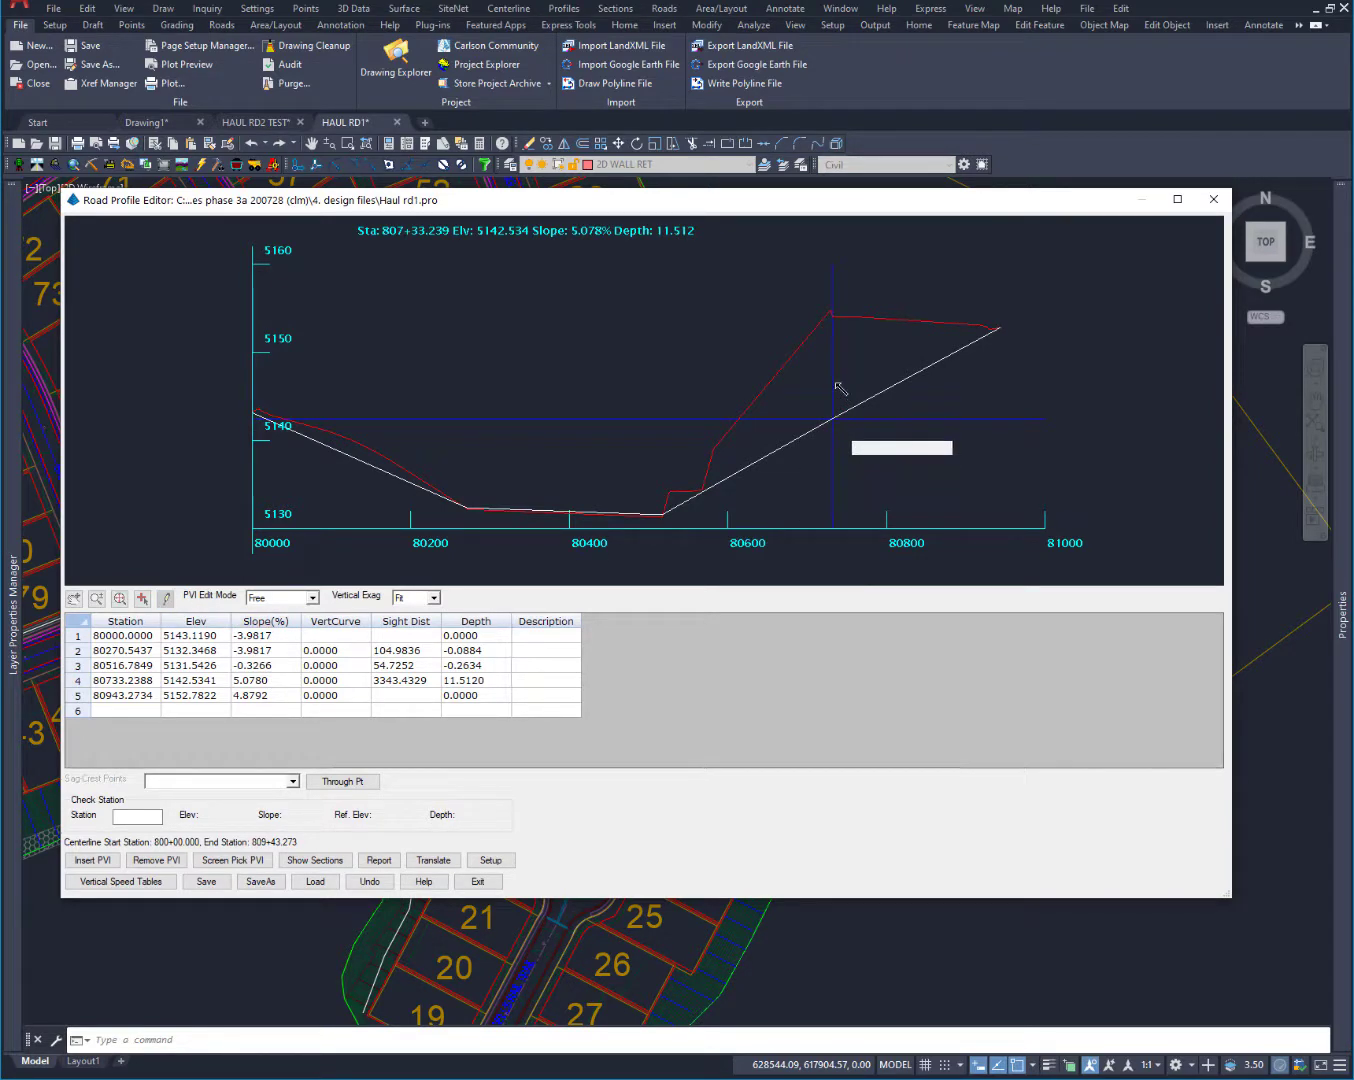
{"action": "left_click_drag", "start_coordinate": [838, 388], "coordinate": [818, 330]}
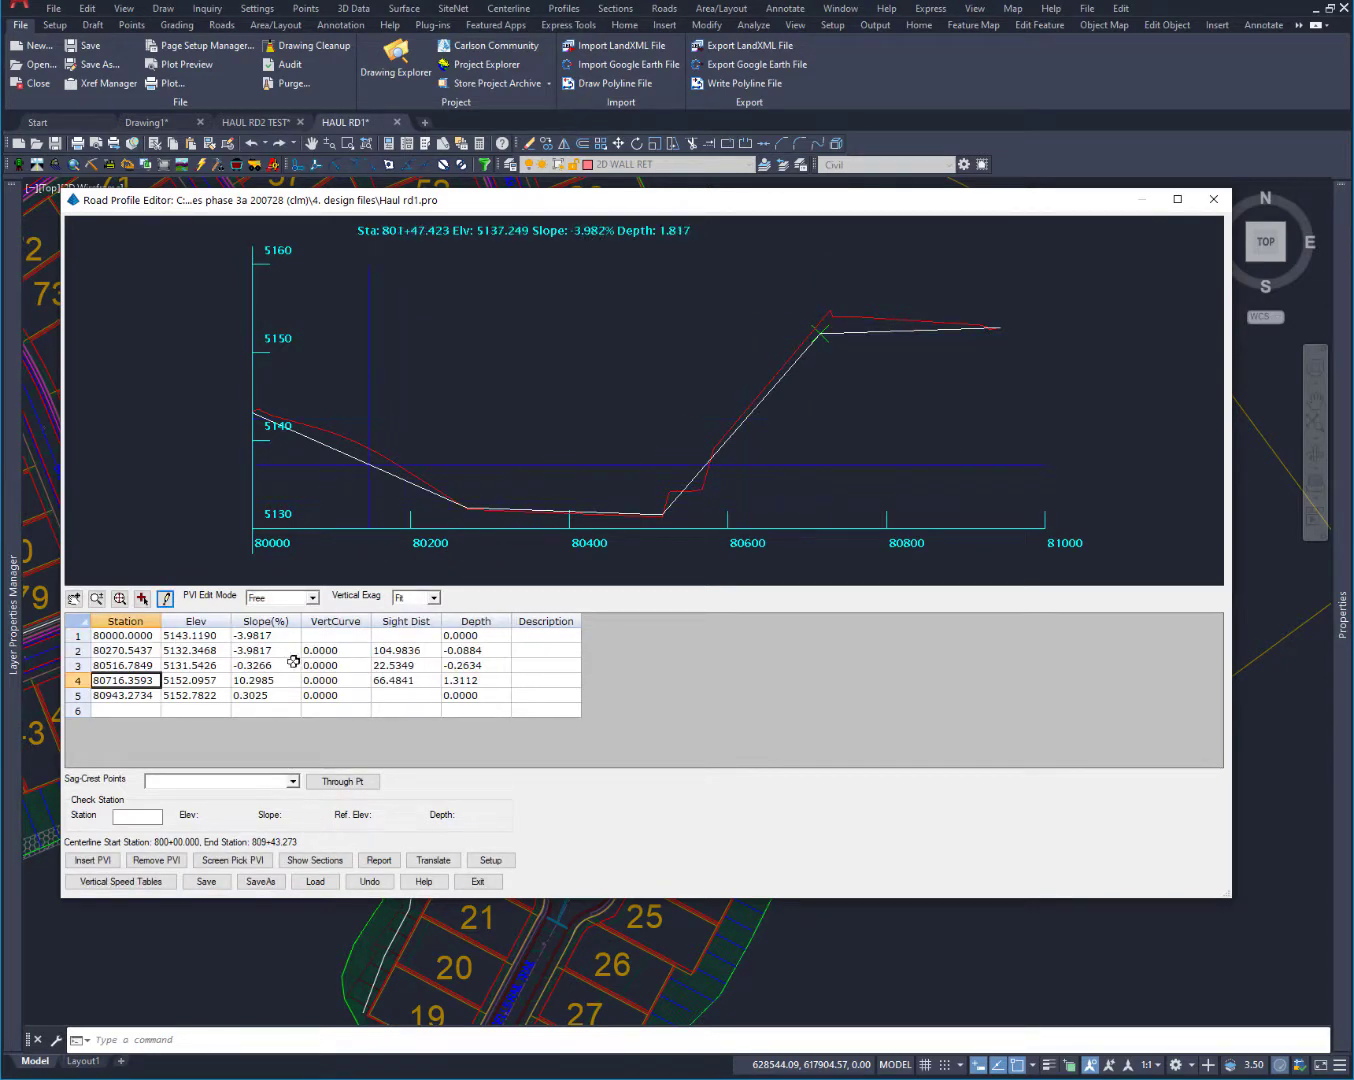
Enter VertCurve lengths 50, 100 and 125 for PVIs 2, 3 and 4 in the grid.
{"action": "left_click", "coordinate": [339, 650]}
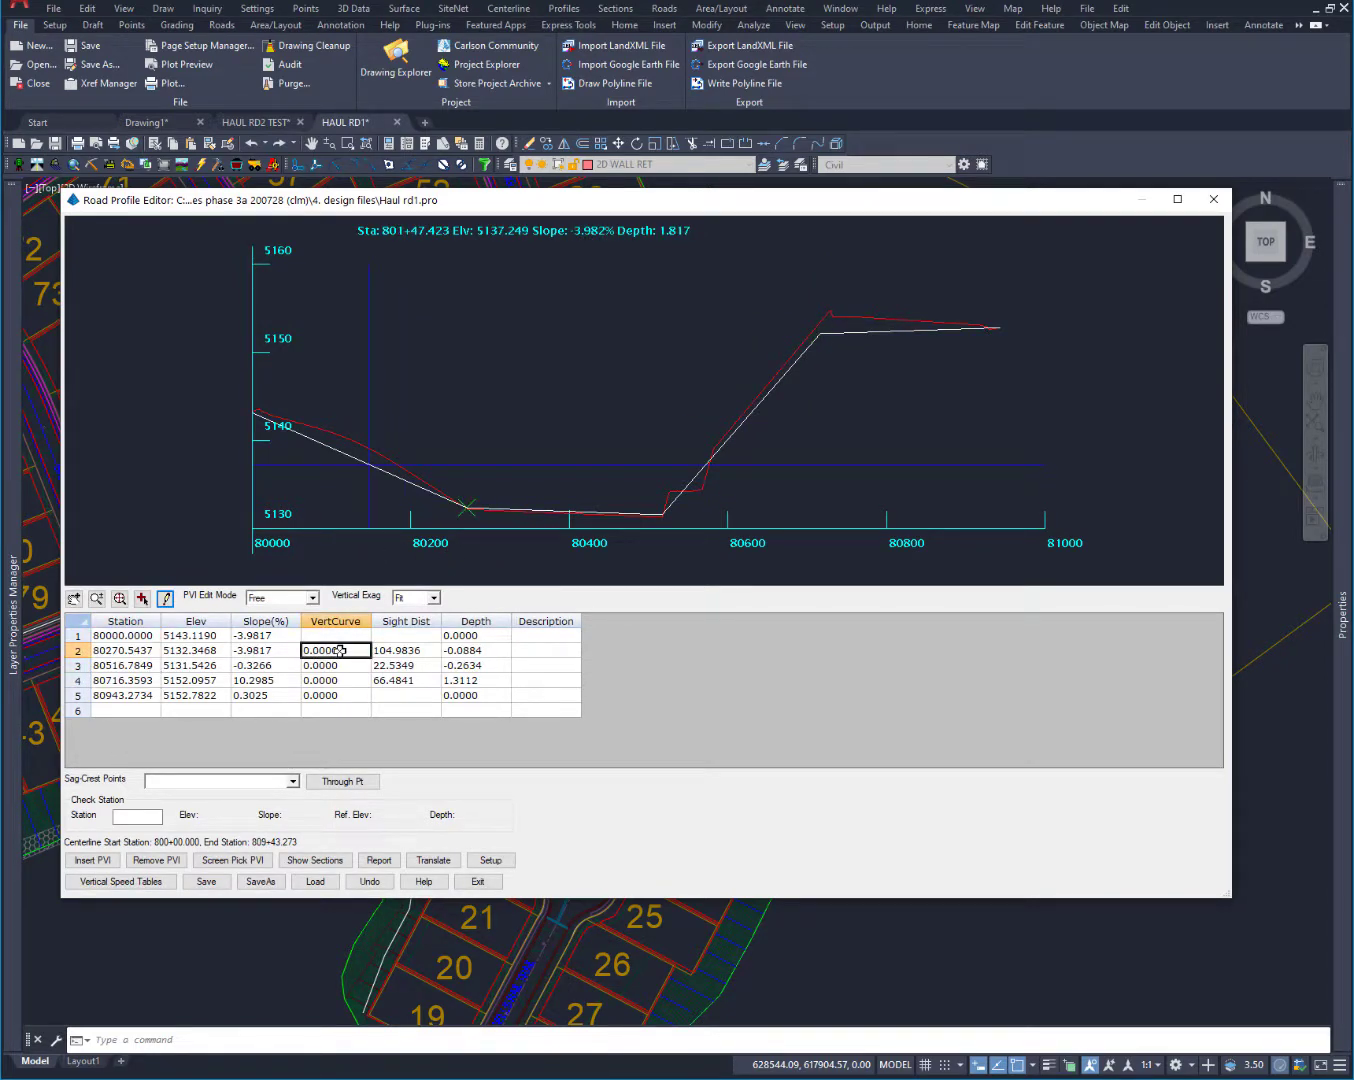
{"action": "type", "text": "50"}
{"action": "key", "text": "Return"}
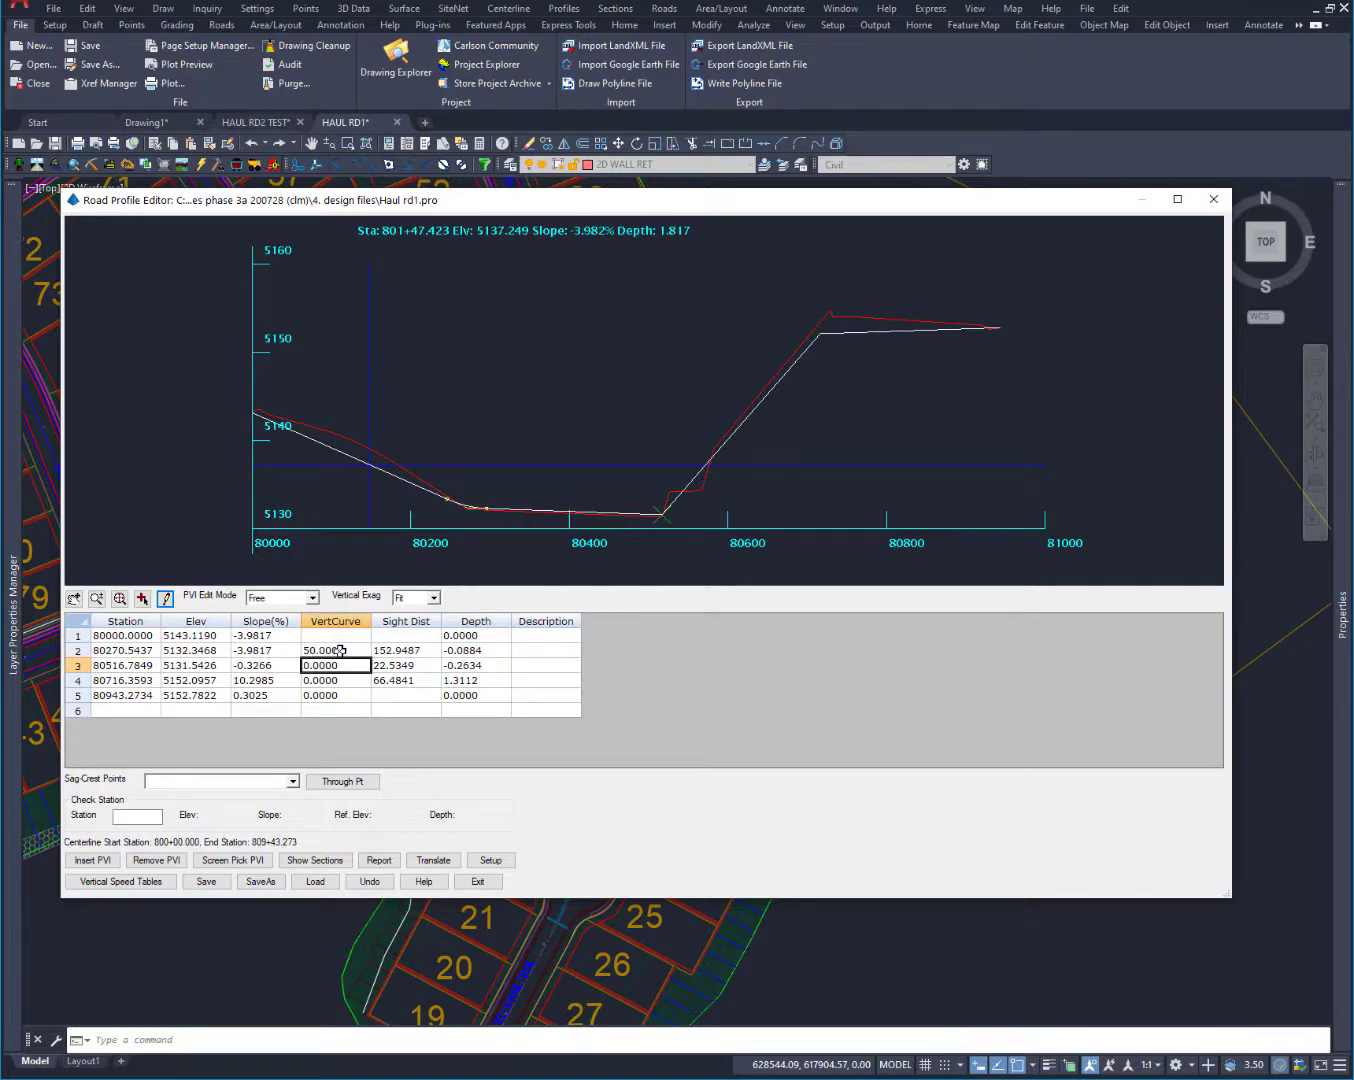
{"action": "type", "text": "50"}
{"action": "key", "text": "Return"}
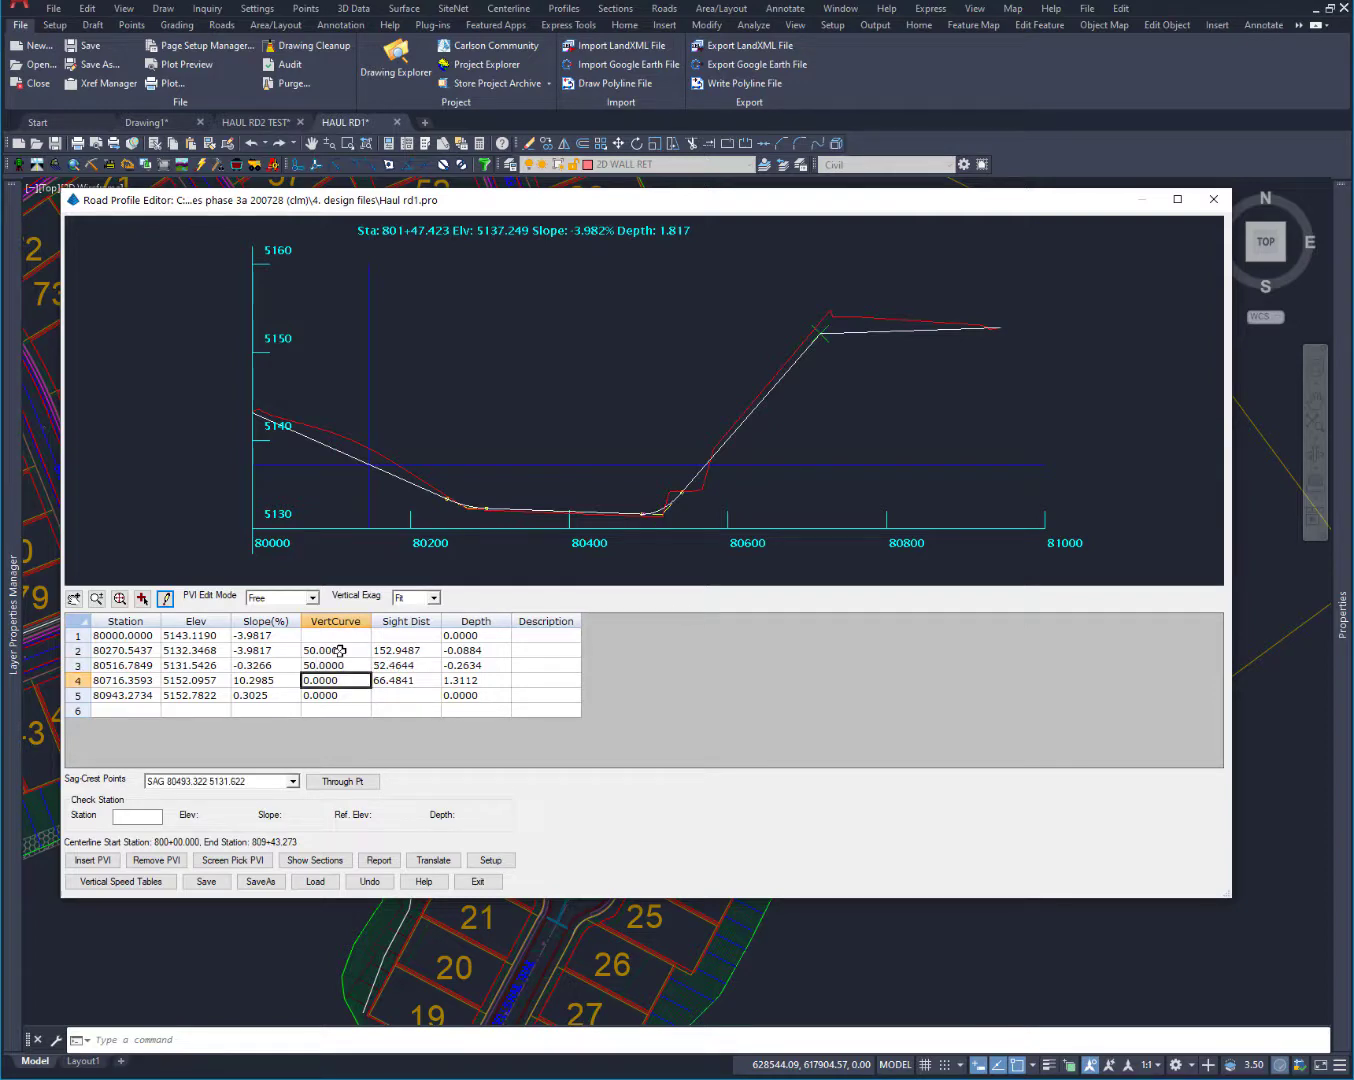
{"action": "key", "text": "Up"}
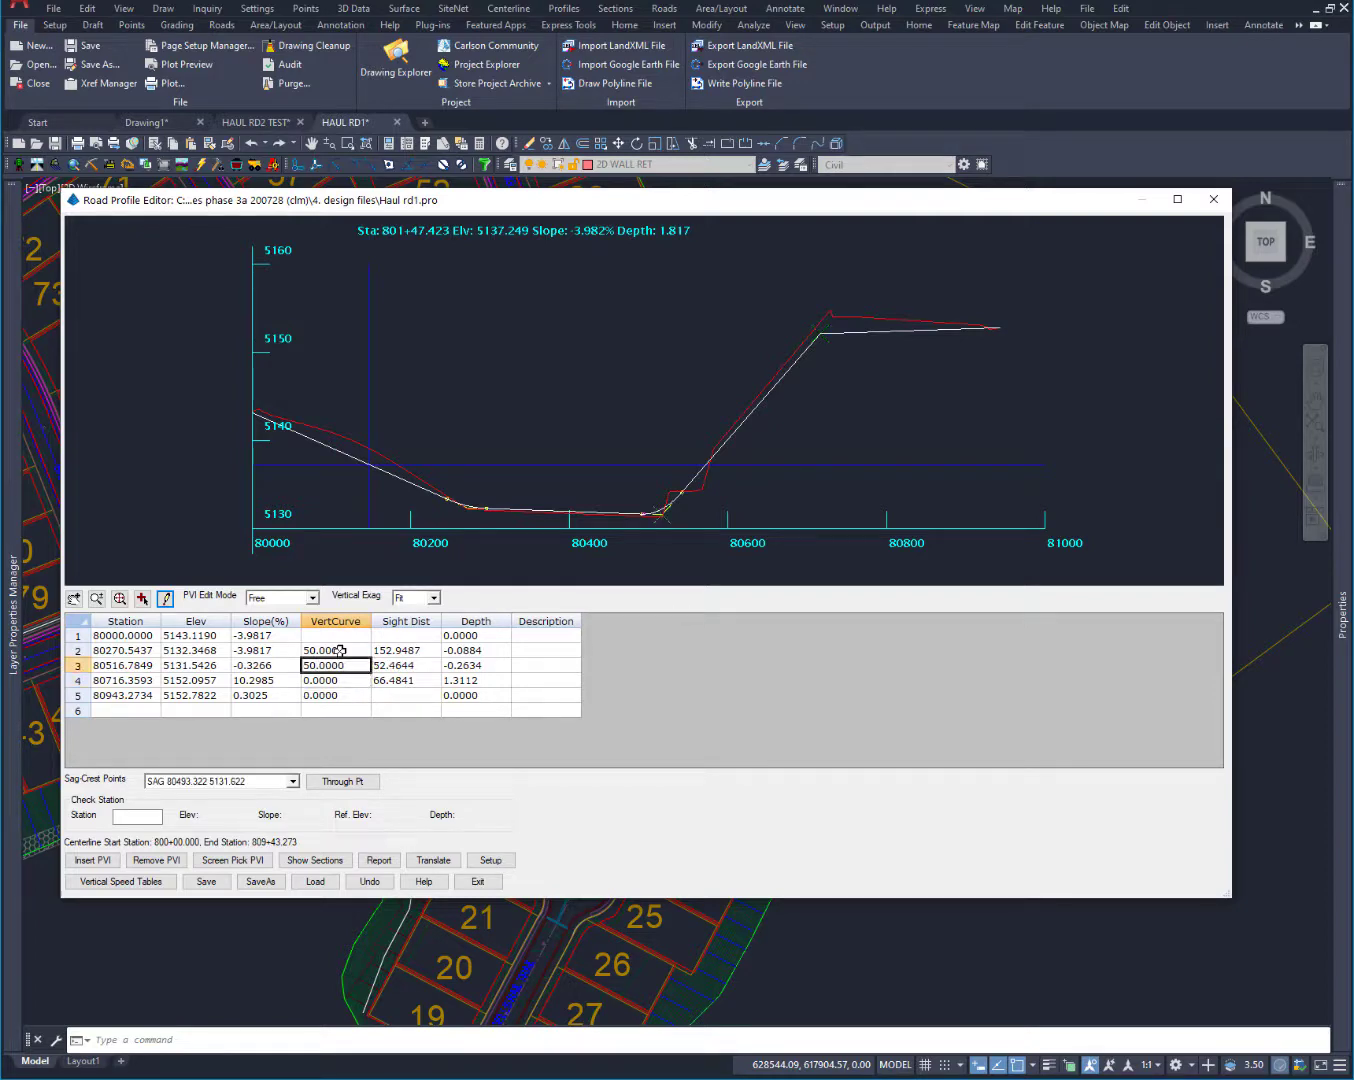
{"action": "type", "text": "100"}
{"action": "key", "text": "Return"}
{"action": "type", "text": "1"}
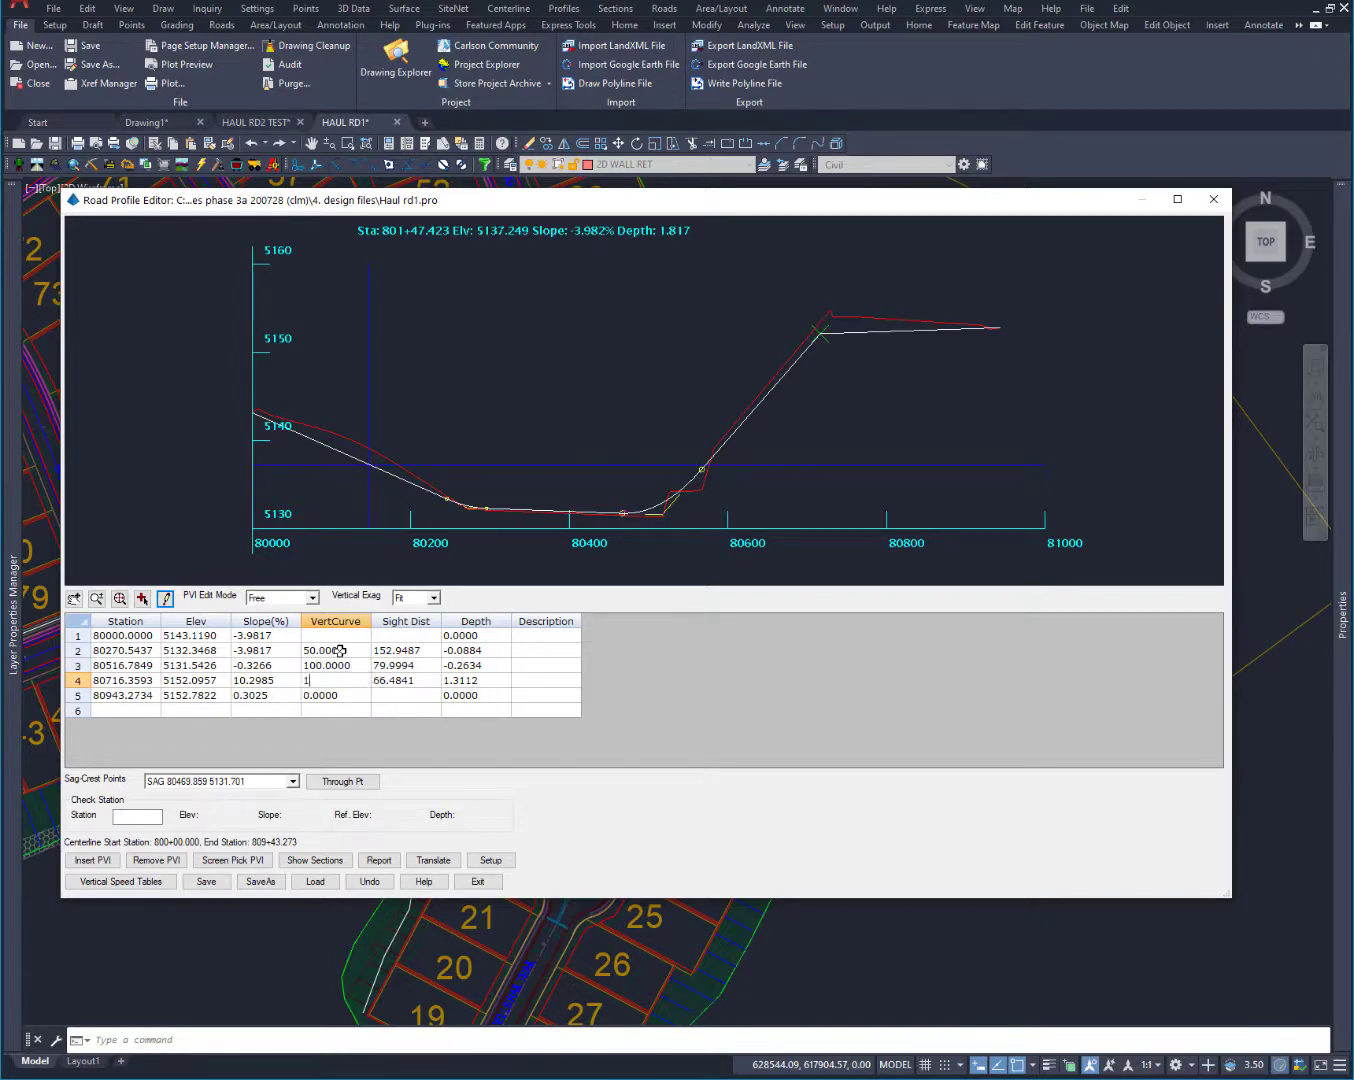
{"action": "key", "text": "Return"}
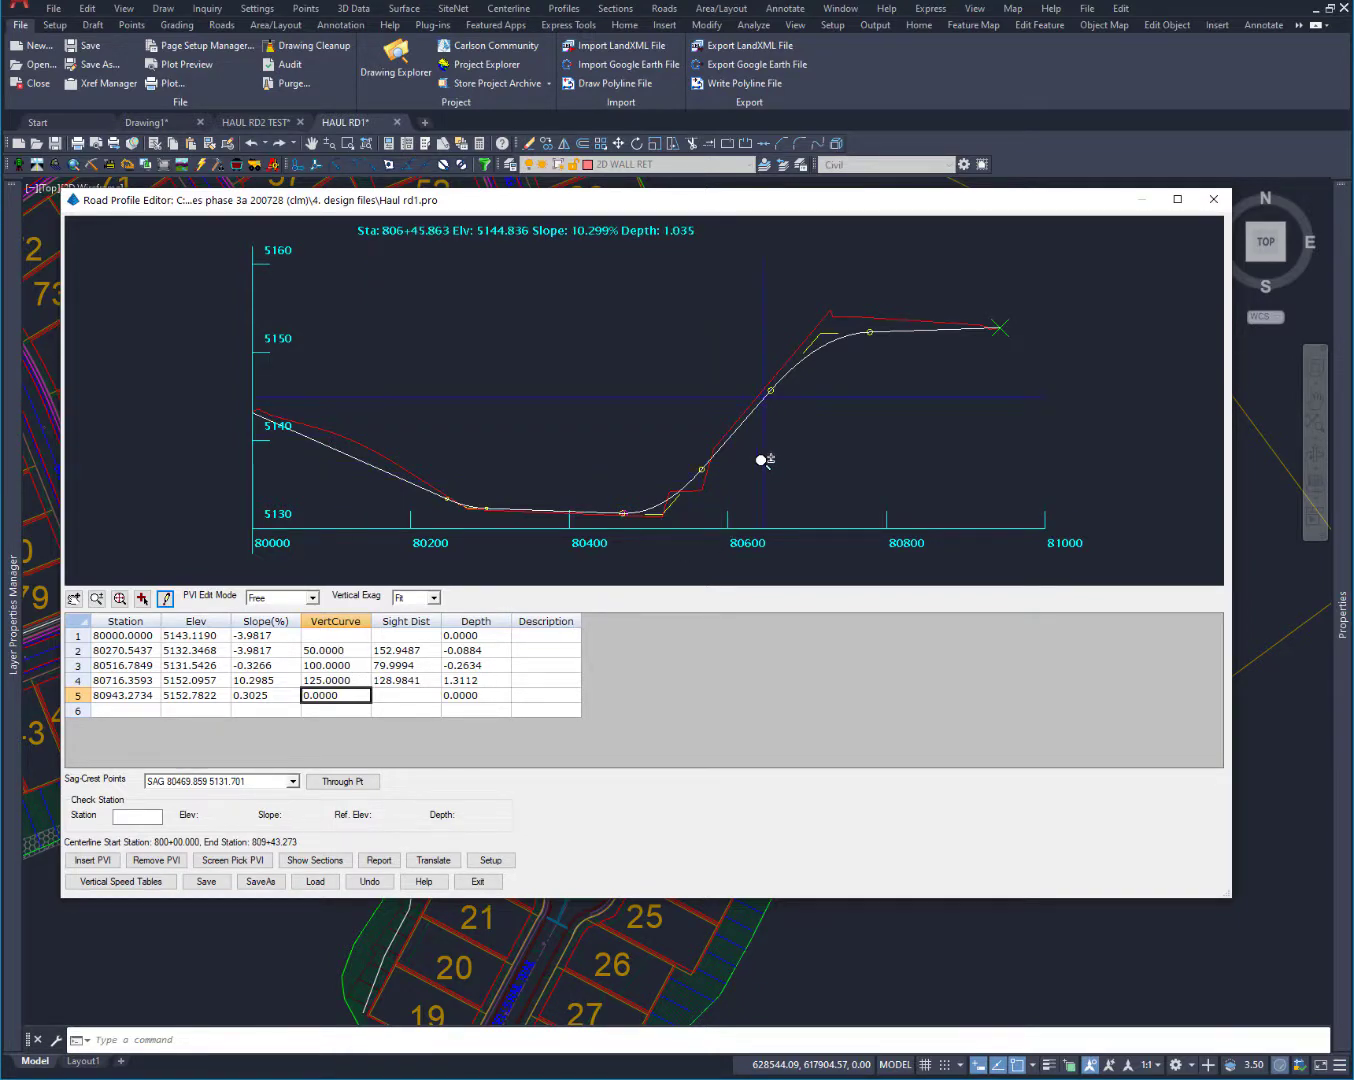
Drag crest PVI 4 to station 80759.9217, elevation 5154.7853, fitting the existing ground.
{"action": "left_click", "coordinate": [256, 681]}
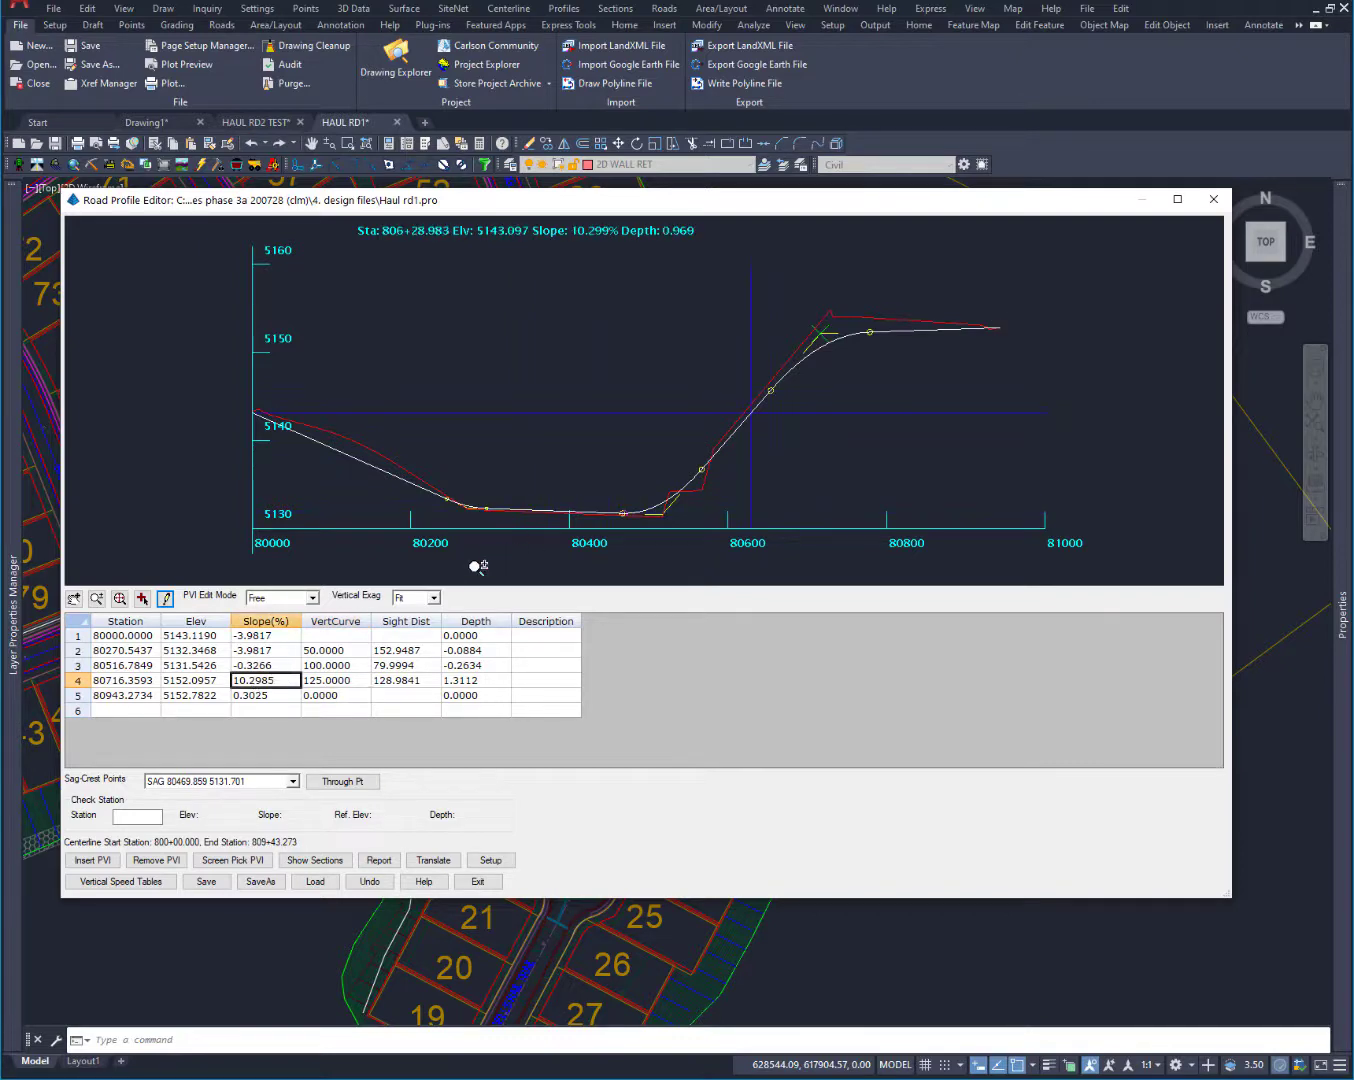
{"action": "left_click", "coordinate": [167, 599]}
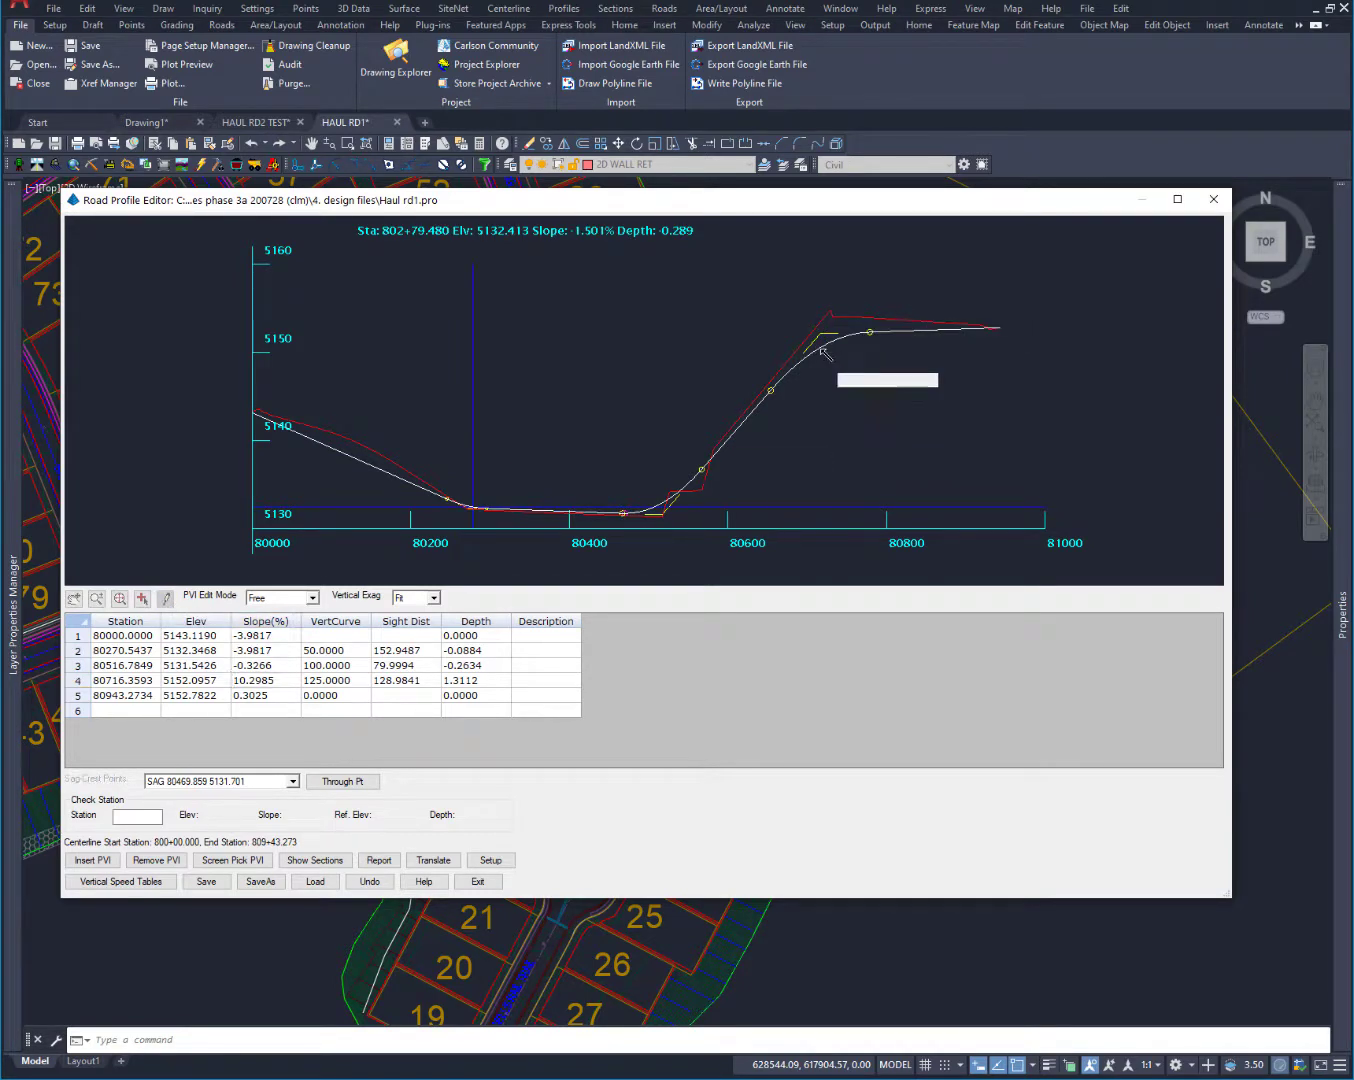
{"action": "mouse_move", "coordinate": [829, 343]}
{"action": "left_mouse_down"}
{"action": "mouse_move", "coordinate": [809, 314]}
{"action": "mouse_move", "coordinate": [833, 338]}
{"action": "mouse_move", "coordinate": [797, 356]}
{"action": "mouse_move", "coordinate": [851, 328]}
{"action": "left_mouse_up"}
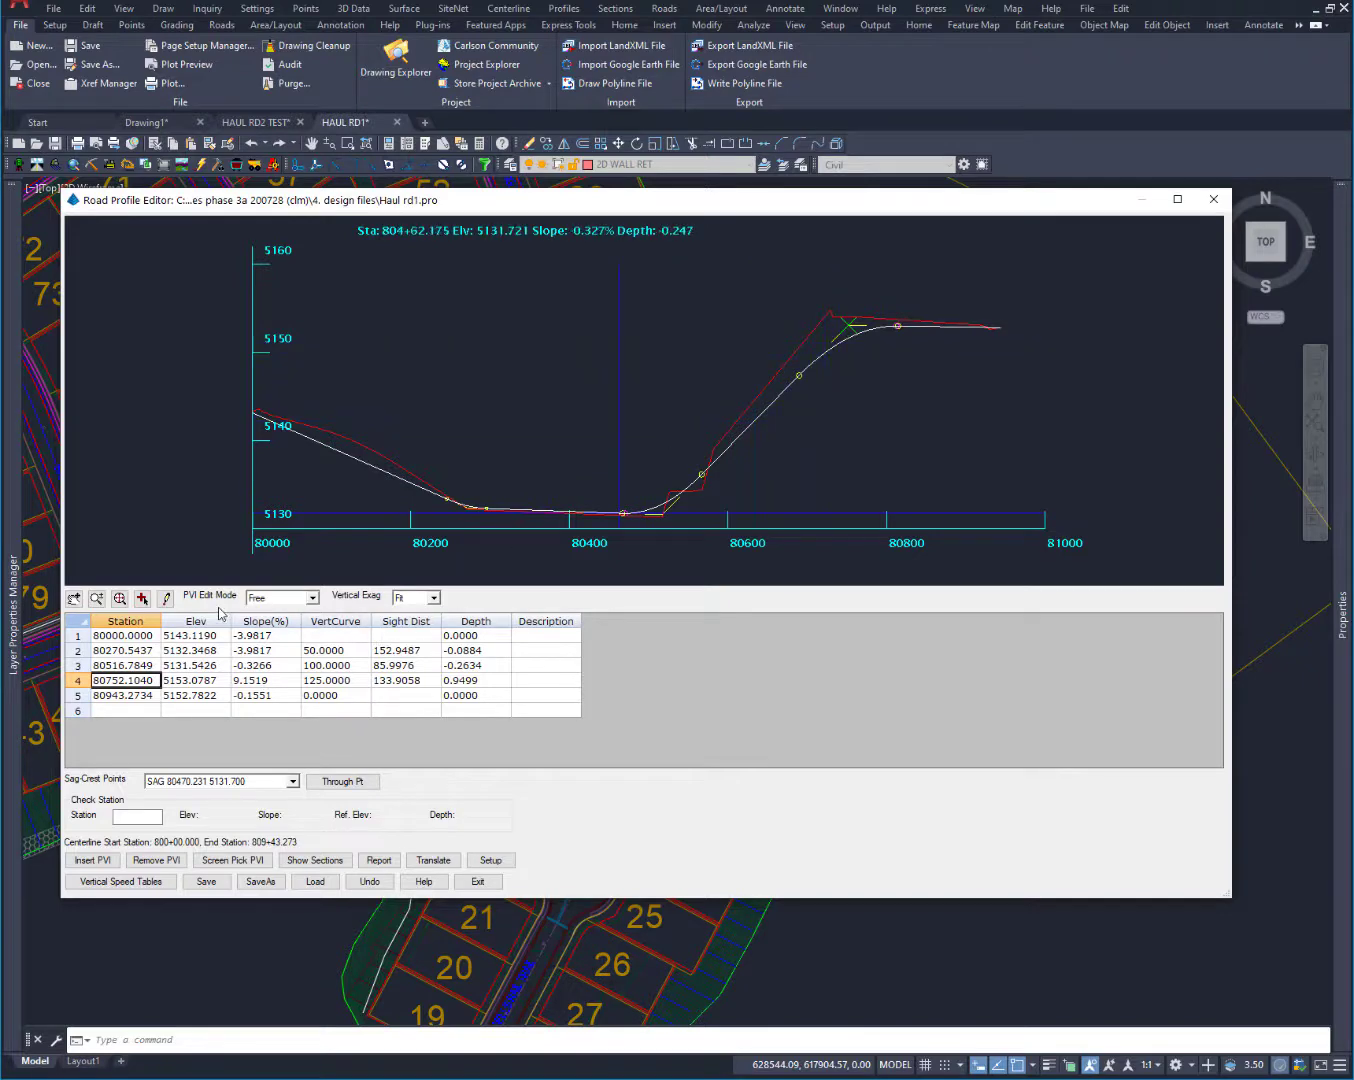
{"action": "left_click_drag", "start_coordinate": [795, 375], "coordinate": [832, 313]}
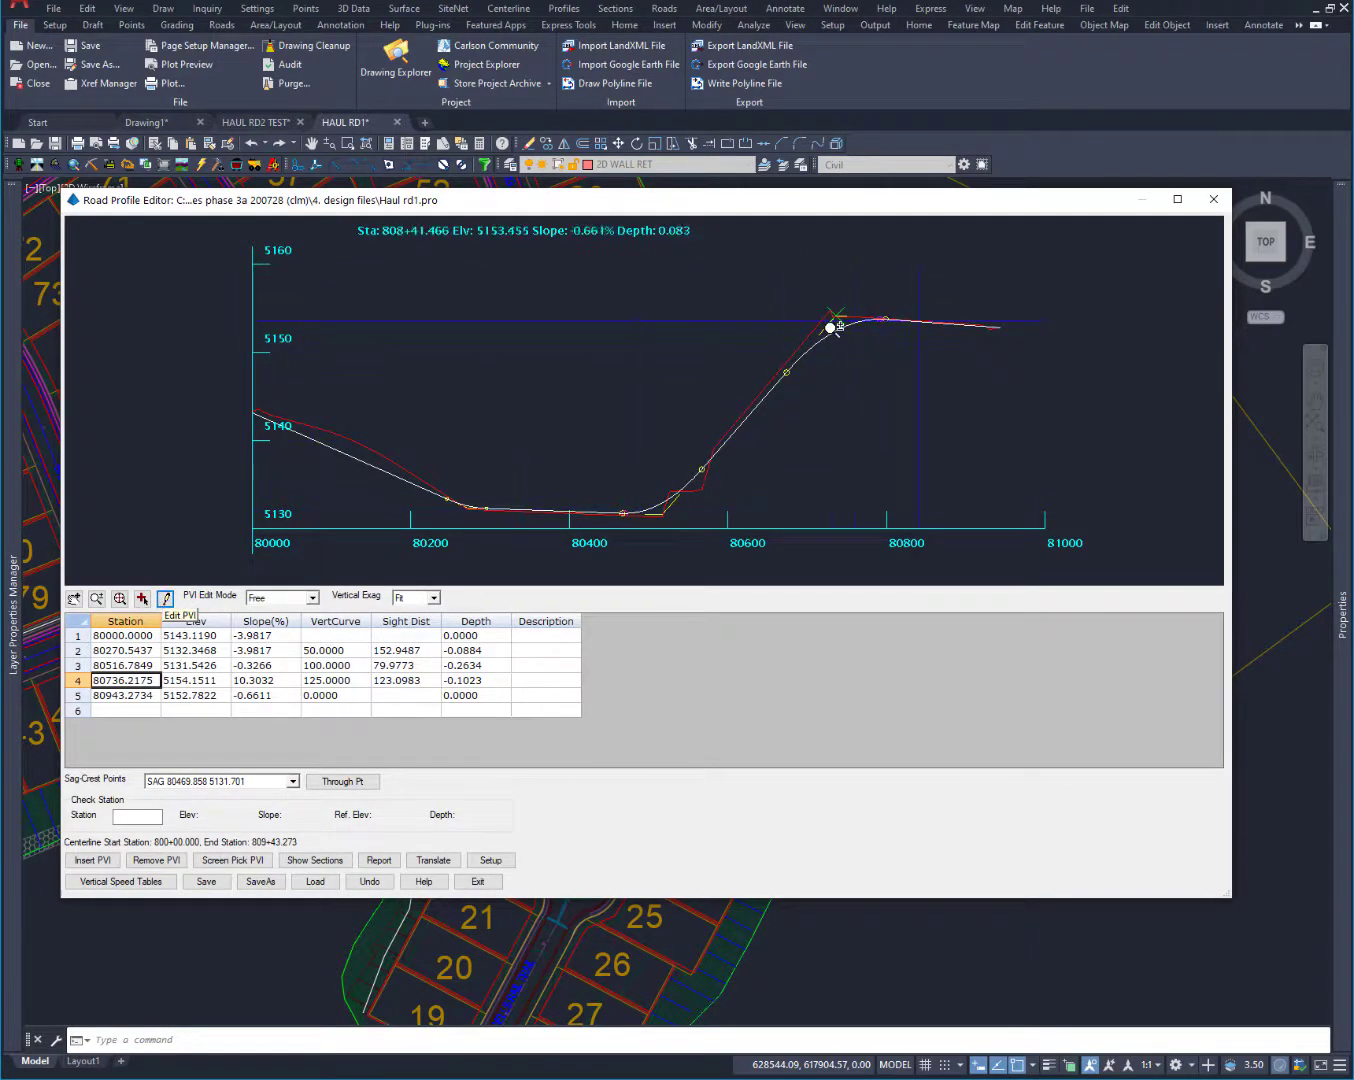
{"action": "left_click", "coordinate": [833, 333]}
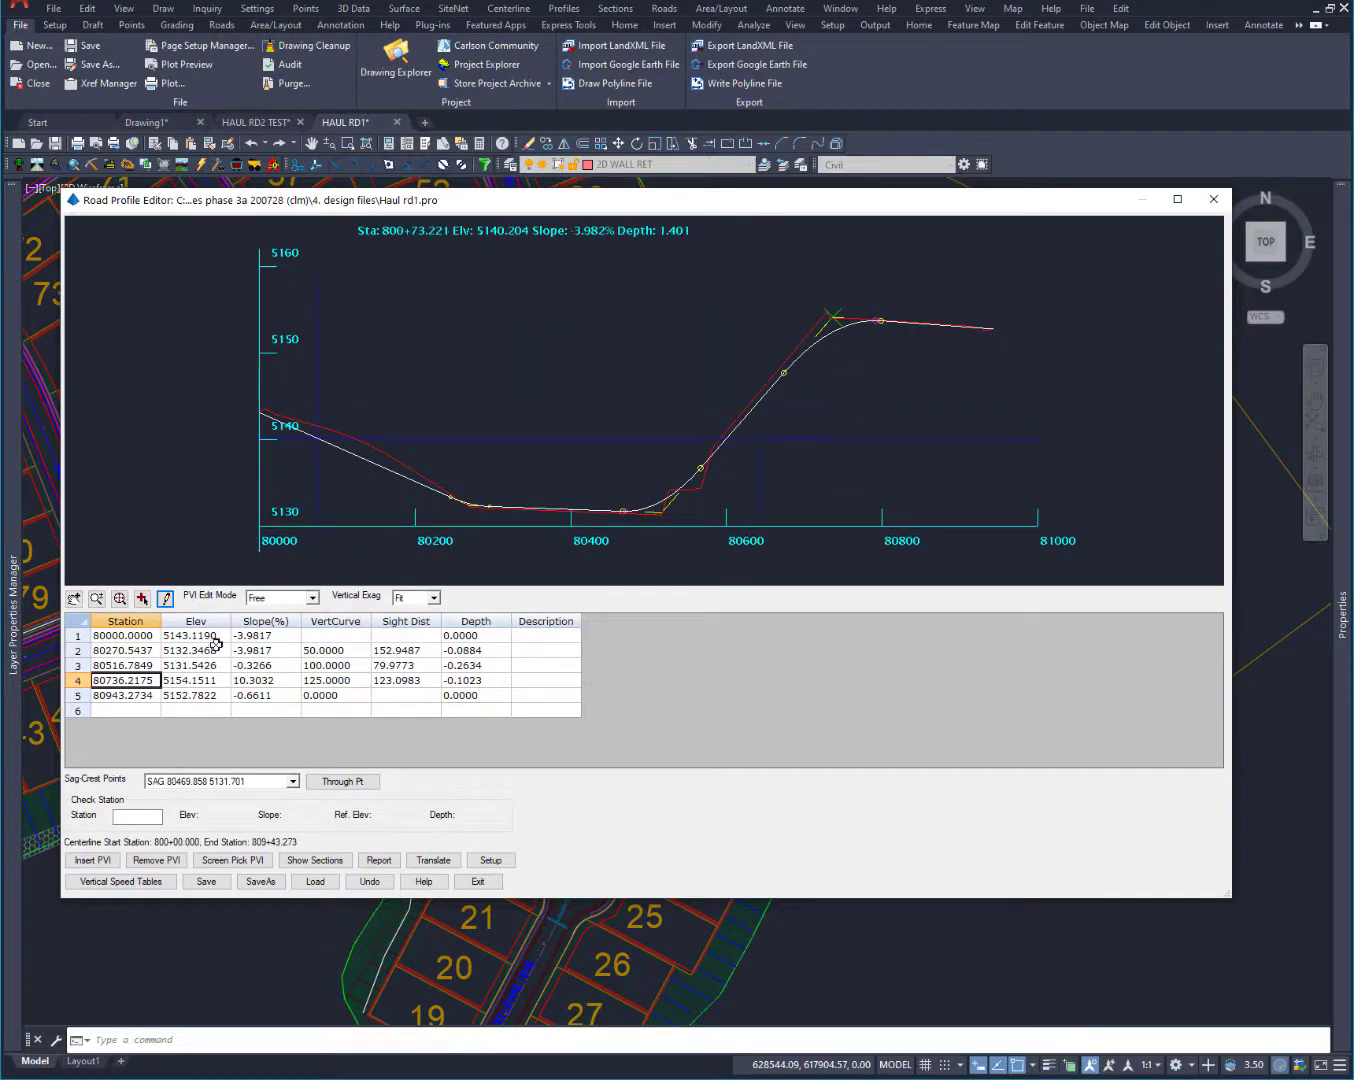
{"action": "left_click", "coordinate": [167, 598]}
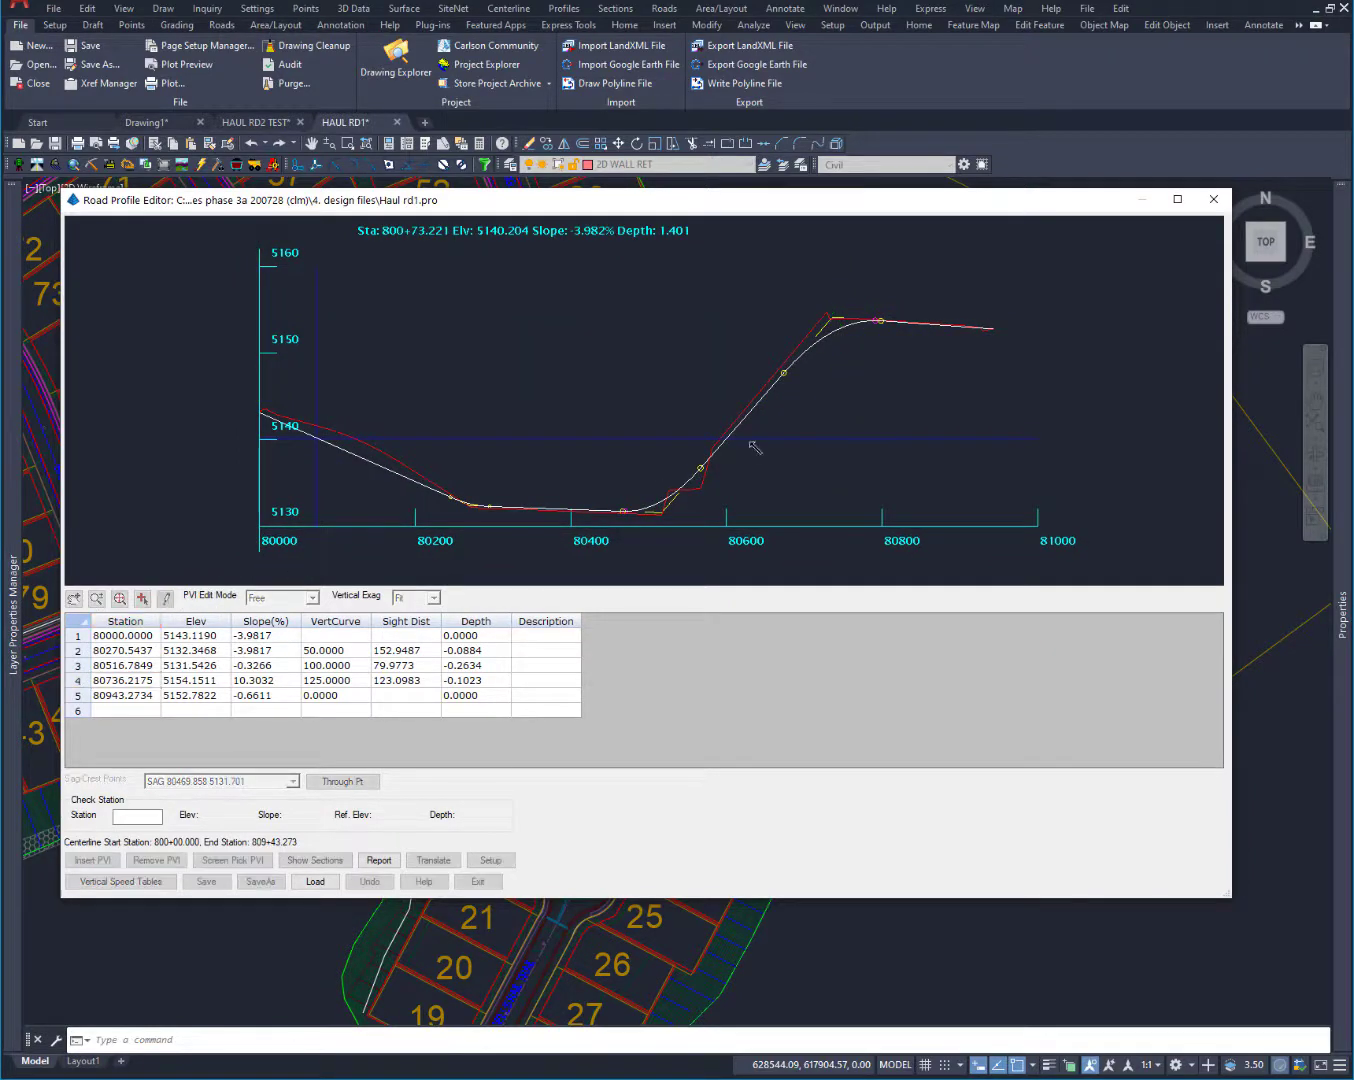
{"action": "mouse_move", "coordinate": [833, 319]}
{"action": "left_mouse_down"}
{"action": "mouse_move", "coordinate": [820, 341]}
{"action": "mouse_move", "coordinate": [855, 316]}
{"action": "left_mouse_up"}
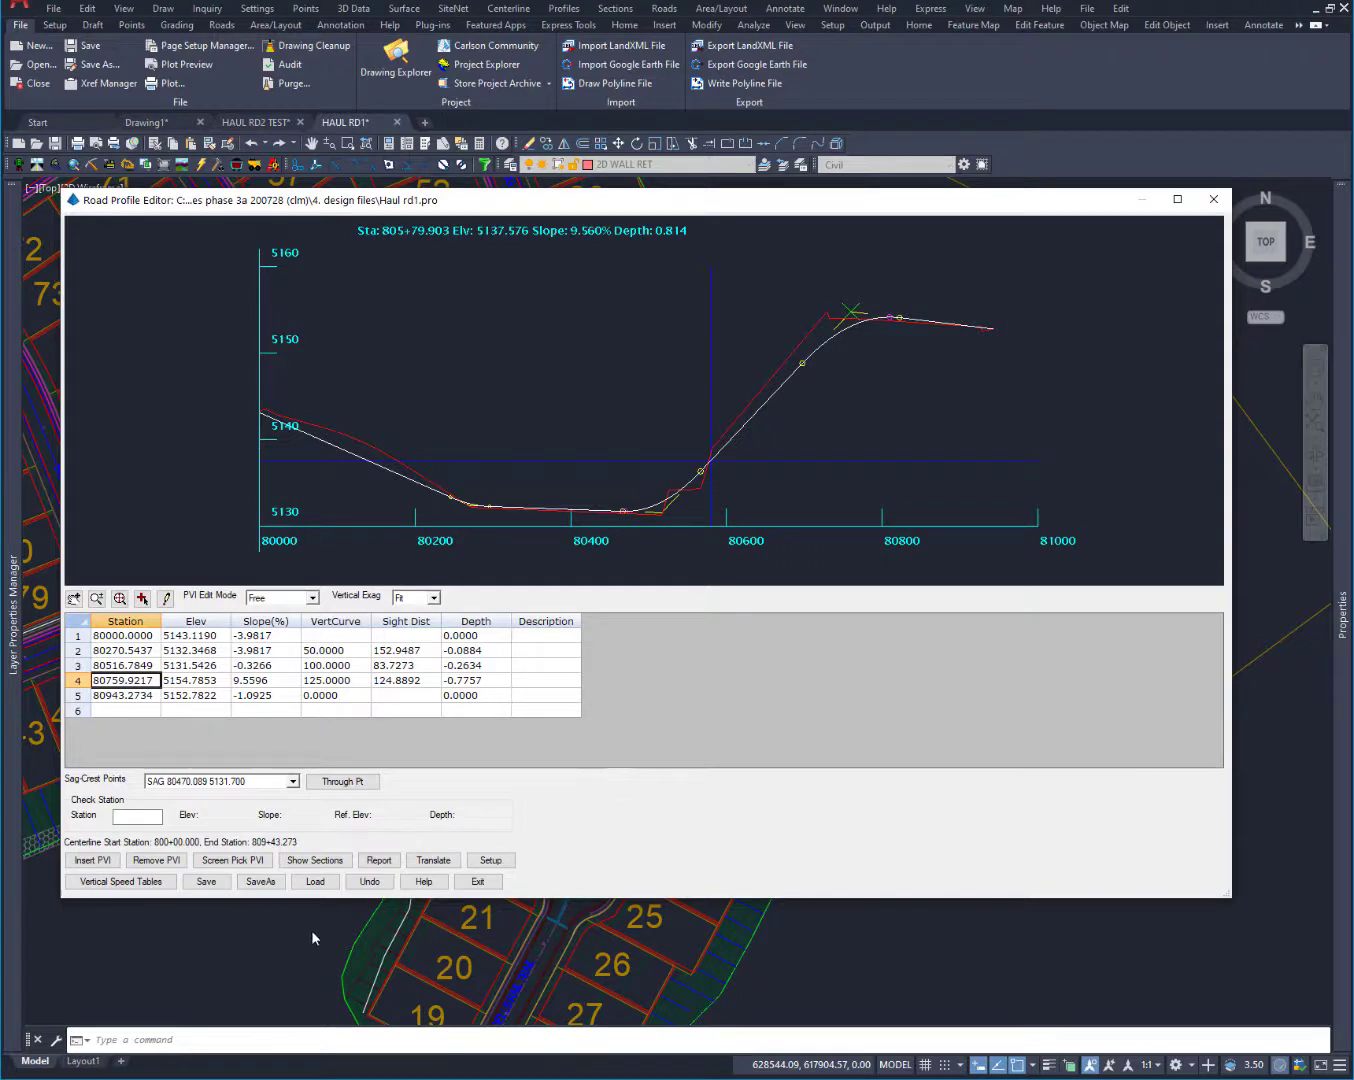
Save the profile to HAUL RD1.pro and exit the Road Profile Editor.
{"action": "left_click", "coordinate": [206, 883]}
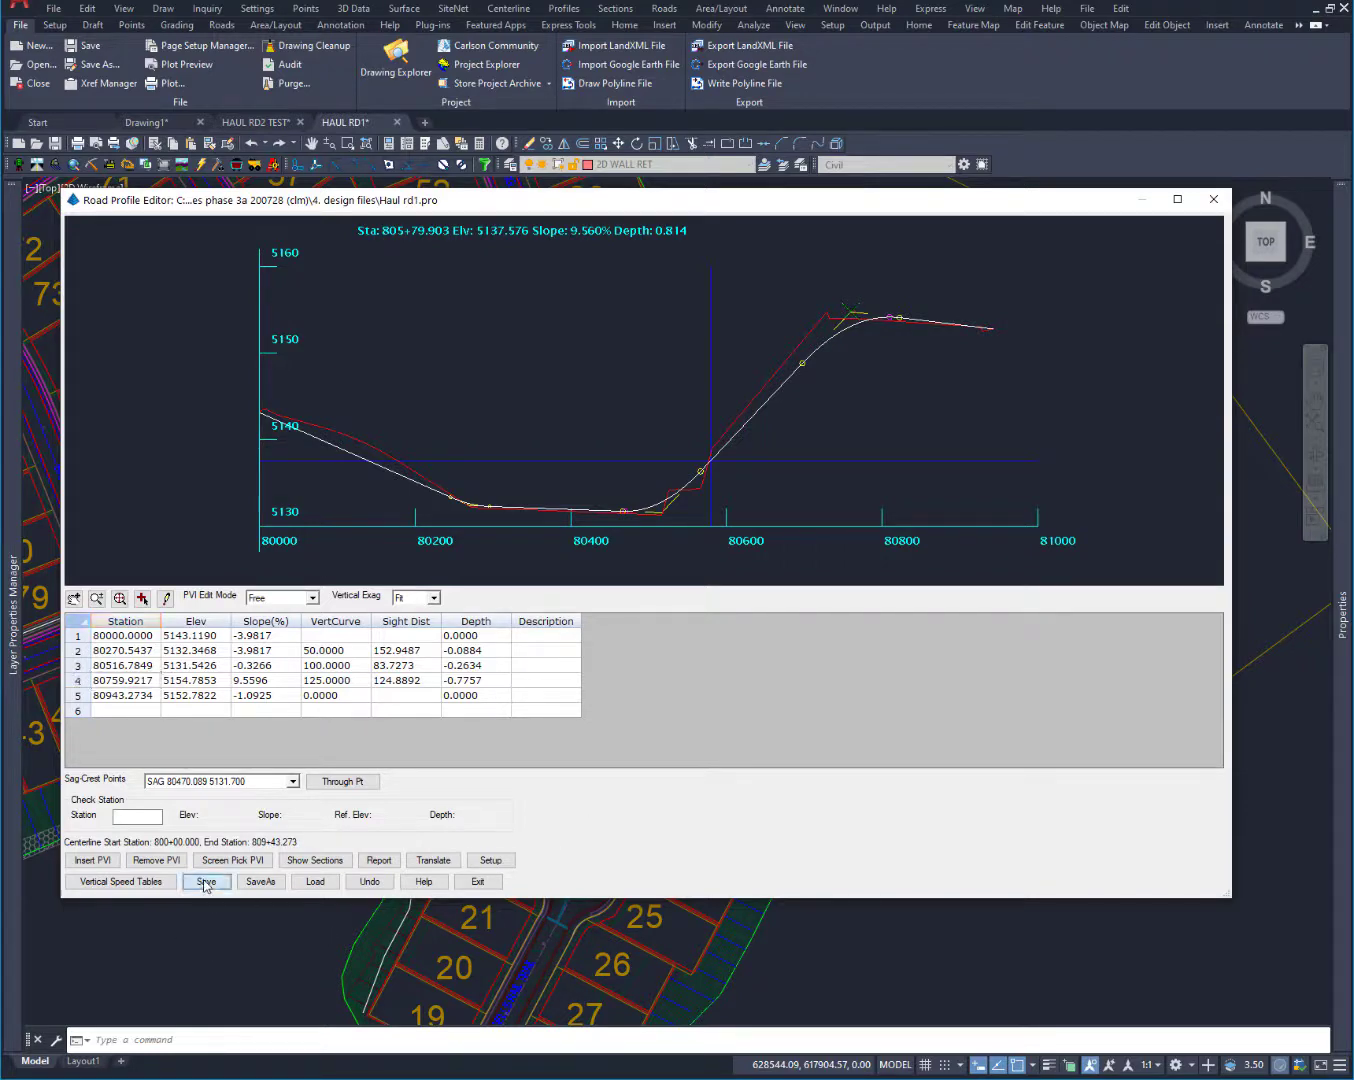
{"action": "left_click", "coordinate": [473, 882]}
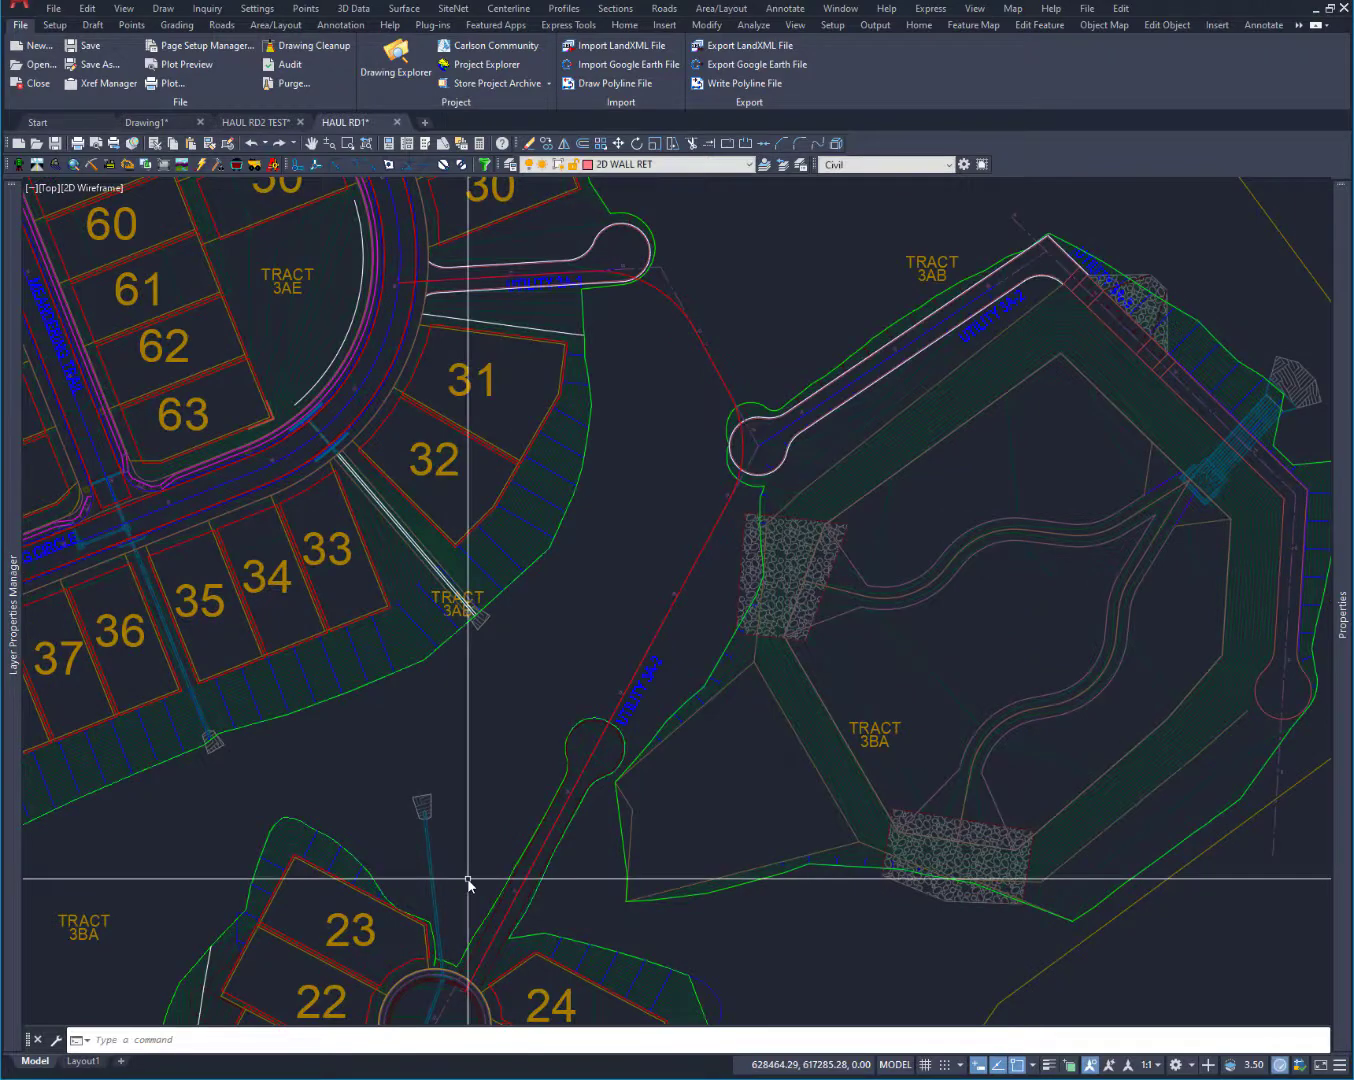